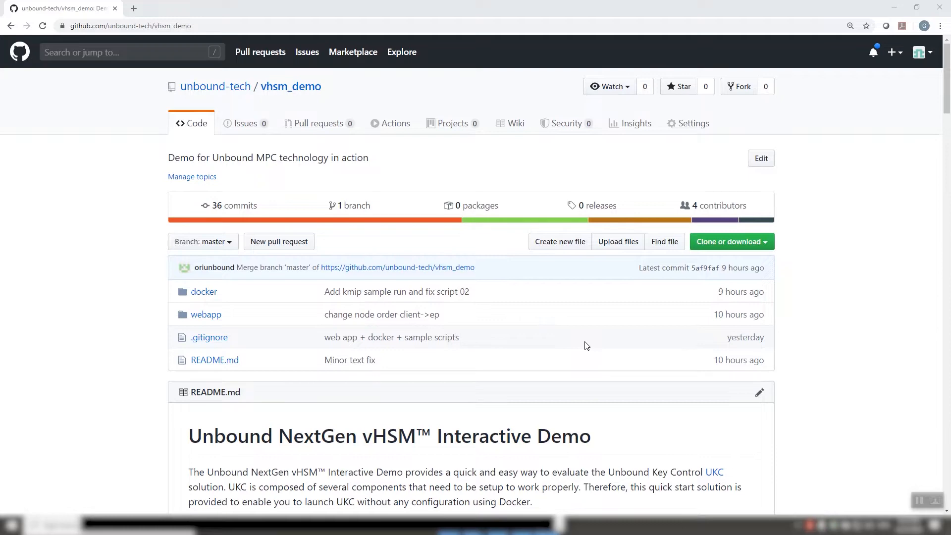
Read the installation instructions in the vhsm_demo repository README.
scroll(594, 342, down, 1)
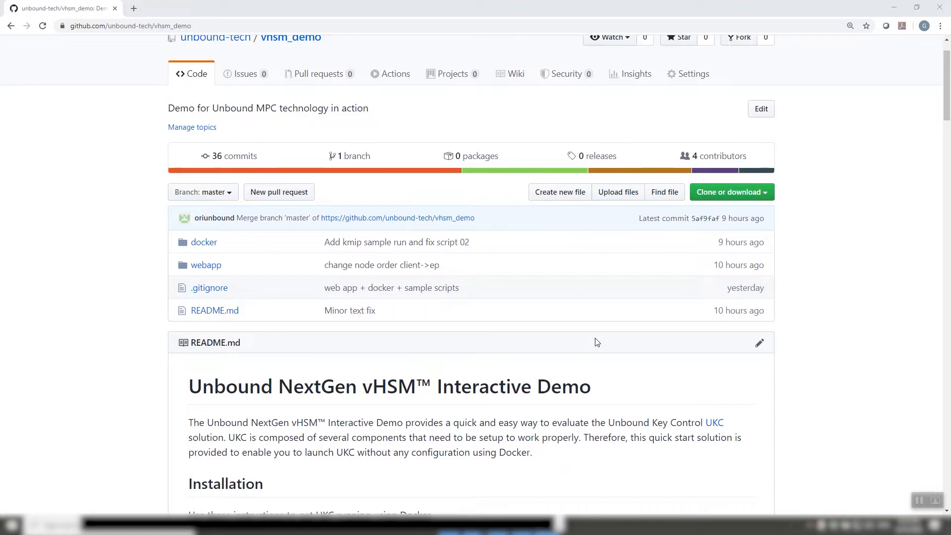
scroll(597, 342, down, 1)
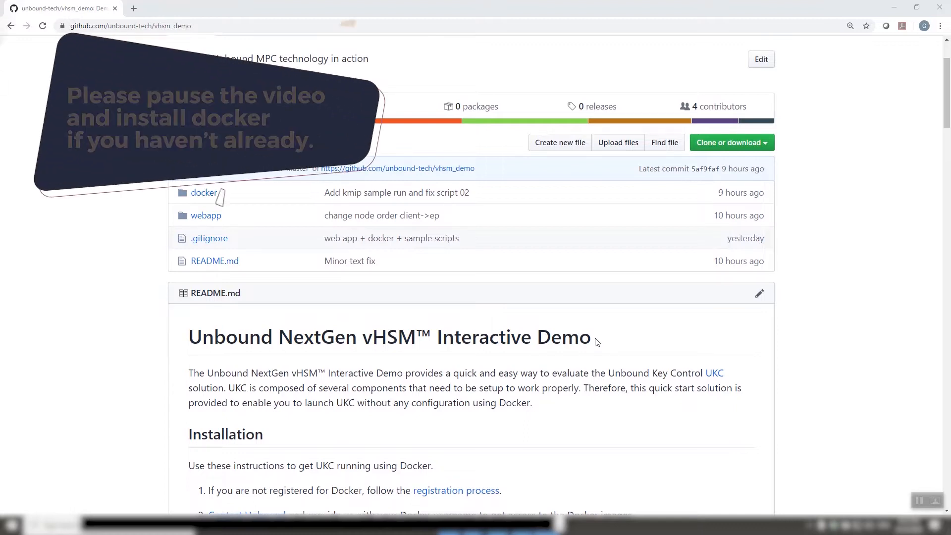
scroll(597, 342, down, 3)
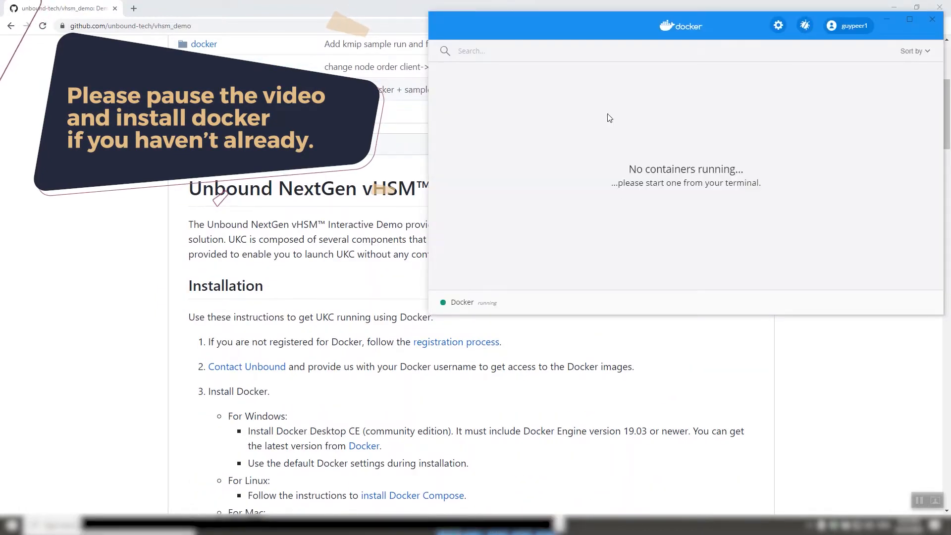
click(441, 327)
scroll(442, 311, down, 3)
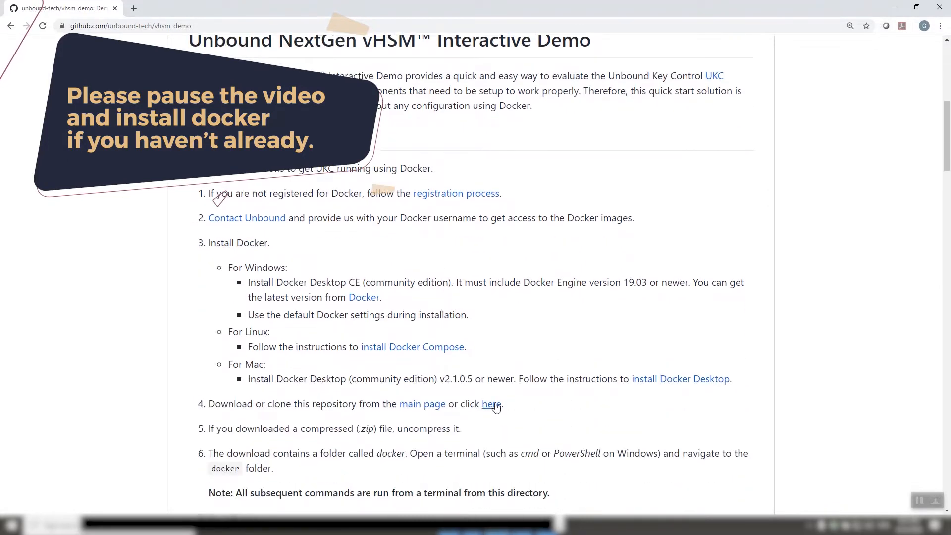
scroll(616, 248, up, 4)
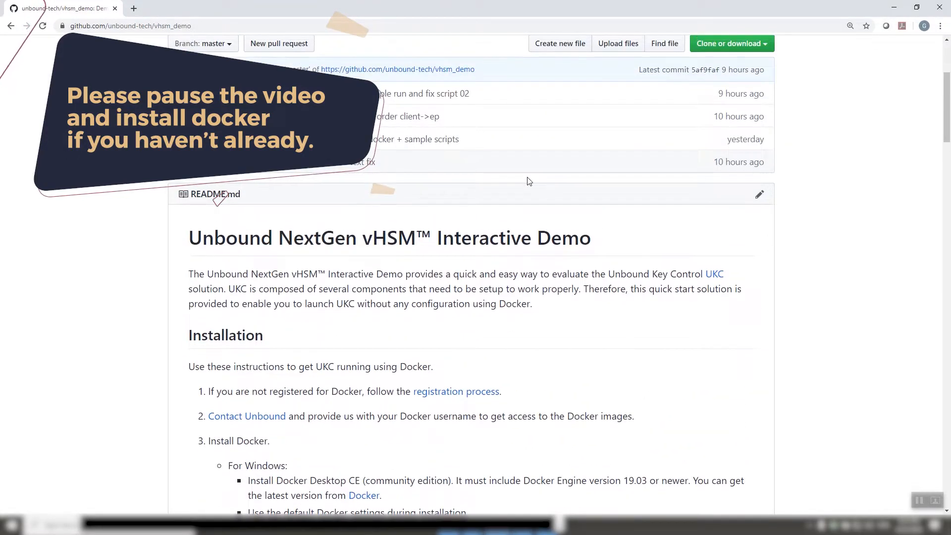
scroll(523, 207, down, 3)
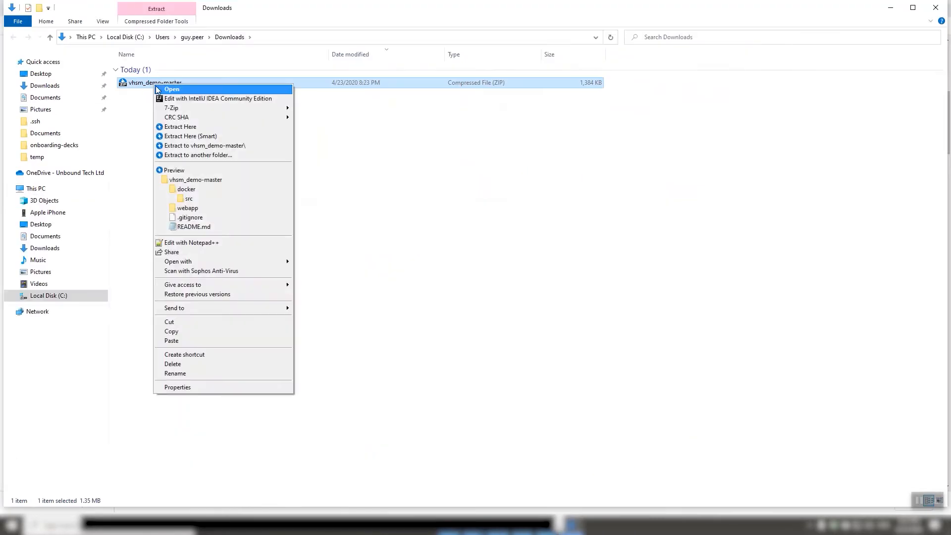
Extract the downloaded vhsm_demo-master archive to c:\temp.
click(199, 148)
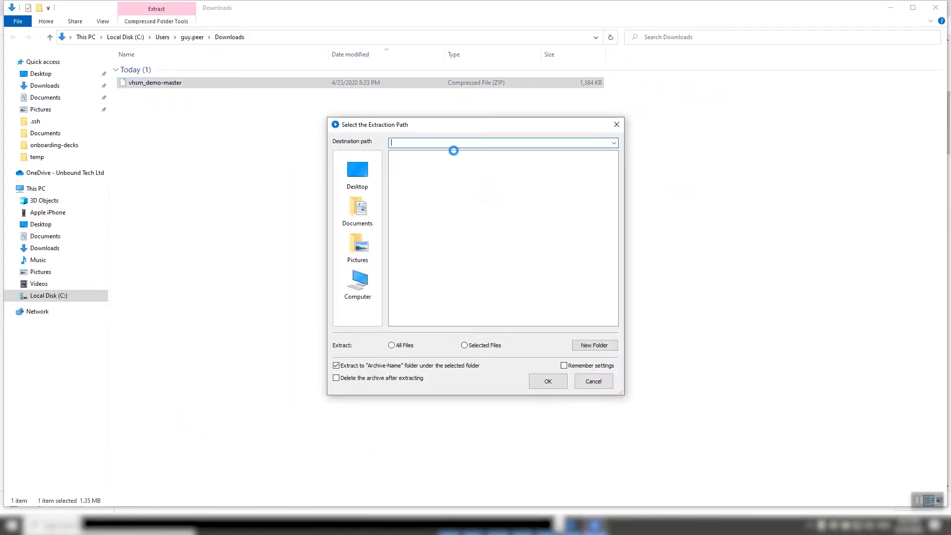
text(c:	emp)
click(548, 384)
click(579, 363)
Open the extracted vhsm_demo-master folder inside c:\temp.
click(37, 157)
double_click(155, 71)
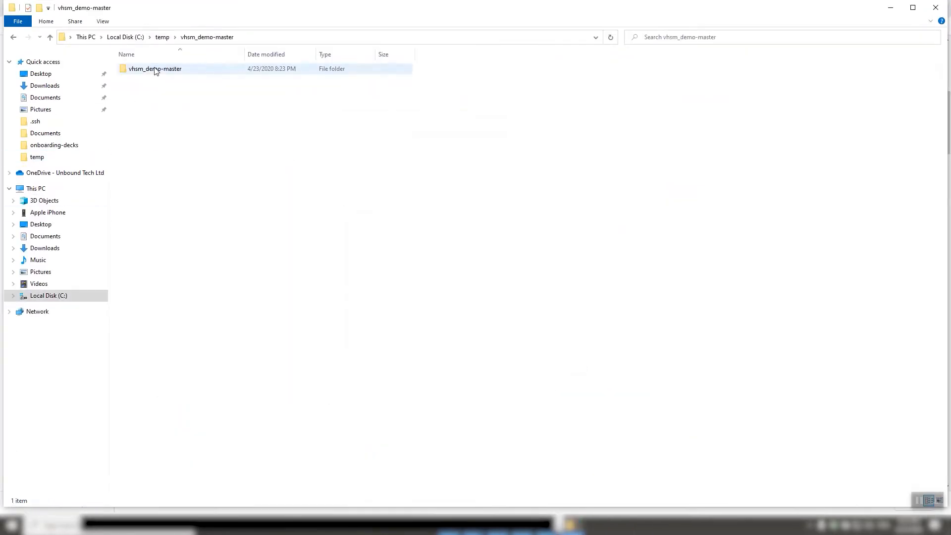
double_click(155, 70)
In a command prompt, change directory to C:\temp\vhsm_demo-master\vhsm_demo-master\docker.
mouse_move(473, 526)
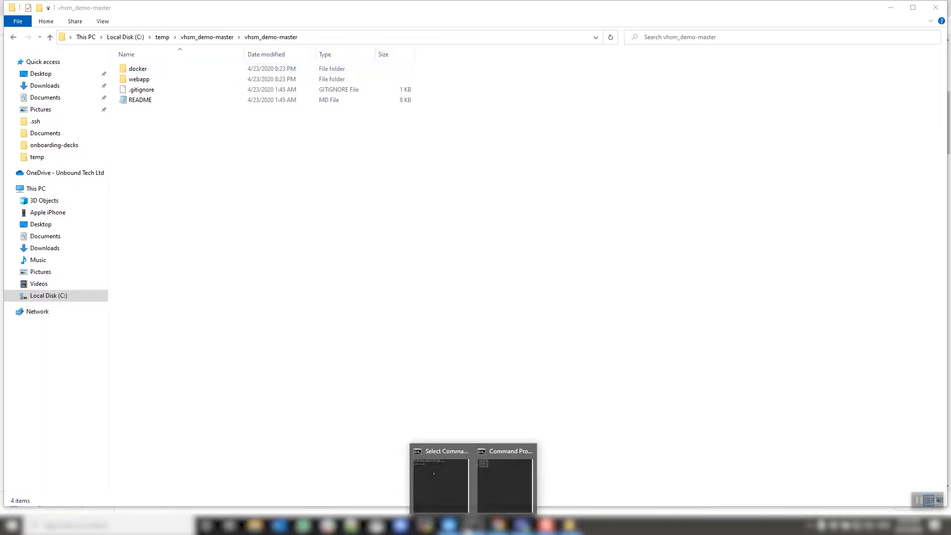
click(444, 492)
text(cd \)
key(Return)
text(cd temp\vhsm_demo-master\vhsm_demo-master\docker)
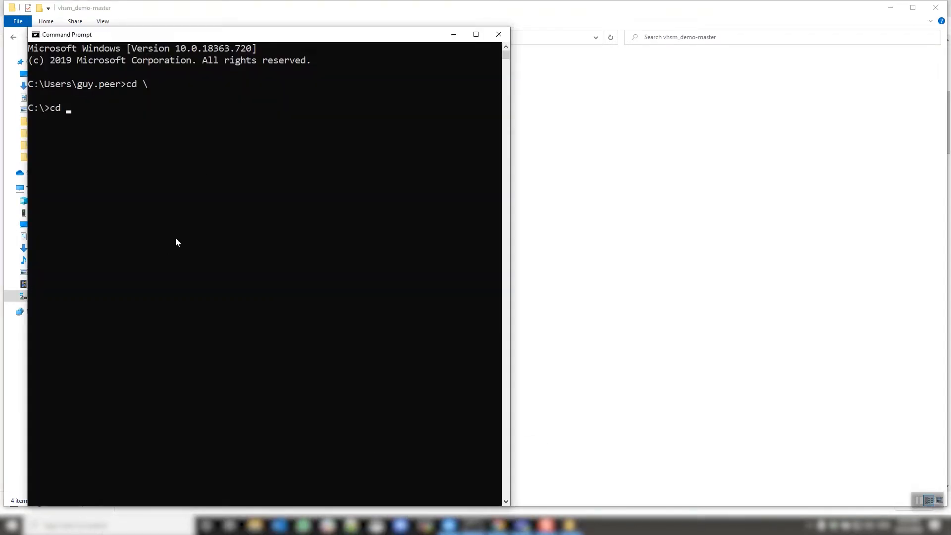
key(Return)
Following the README, run docker login in the command prompt.
click(499, 526)
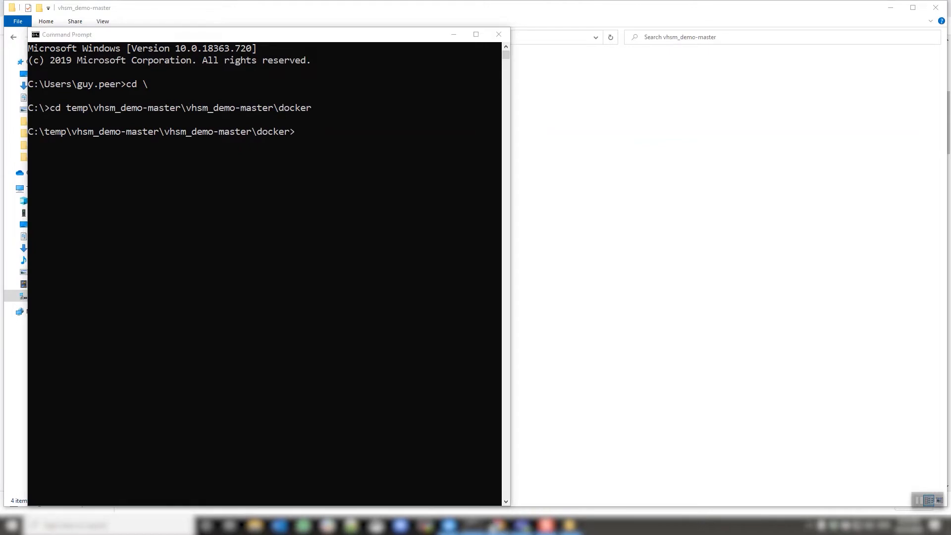
scroll(419, 381, down, 1)
scroll(419, 381, down, 5)
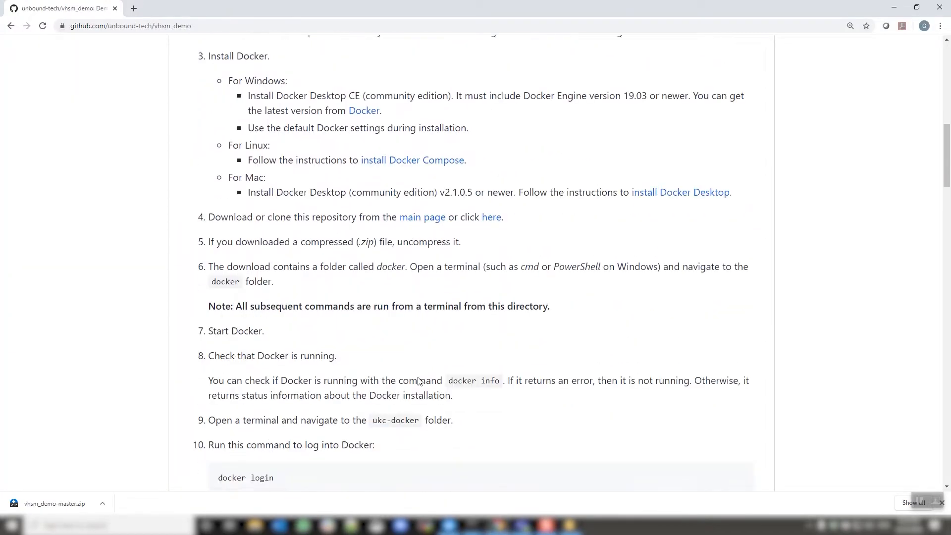
scroll(418, 378, down, 1)
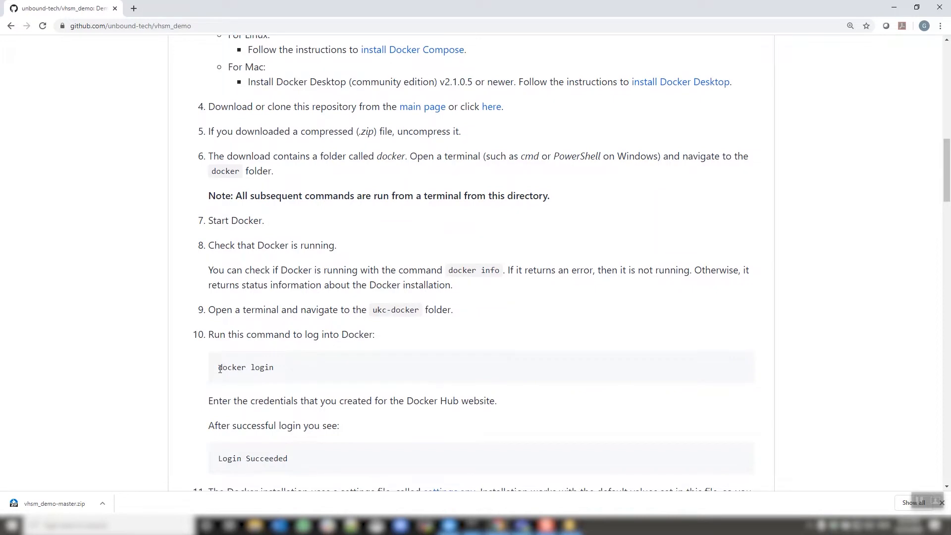
click(477, 527)
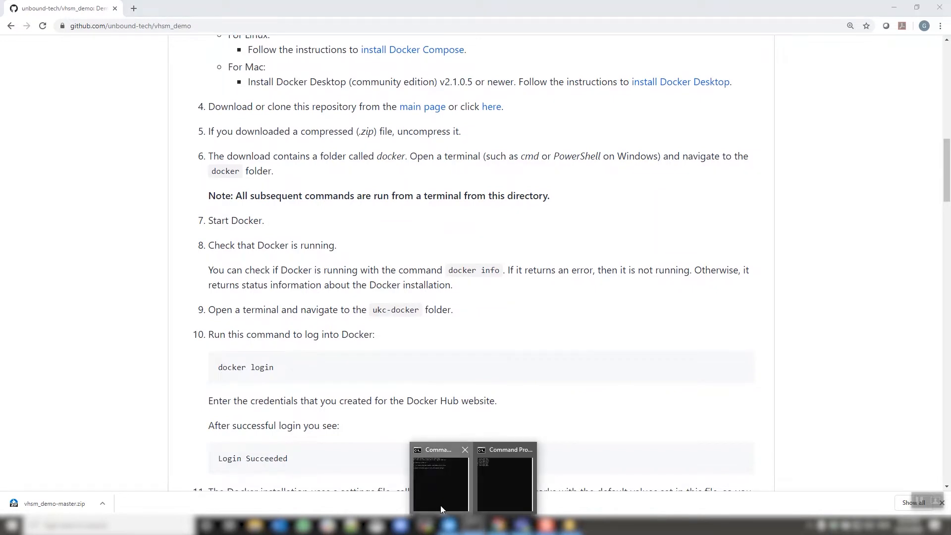
click(439, 478)
text(dokcer)
key(BackSpace)
key(BackSpace)
key(BackSpace)
key(BackSpace)
text(cker login)
key(Return)
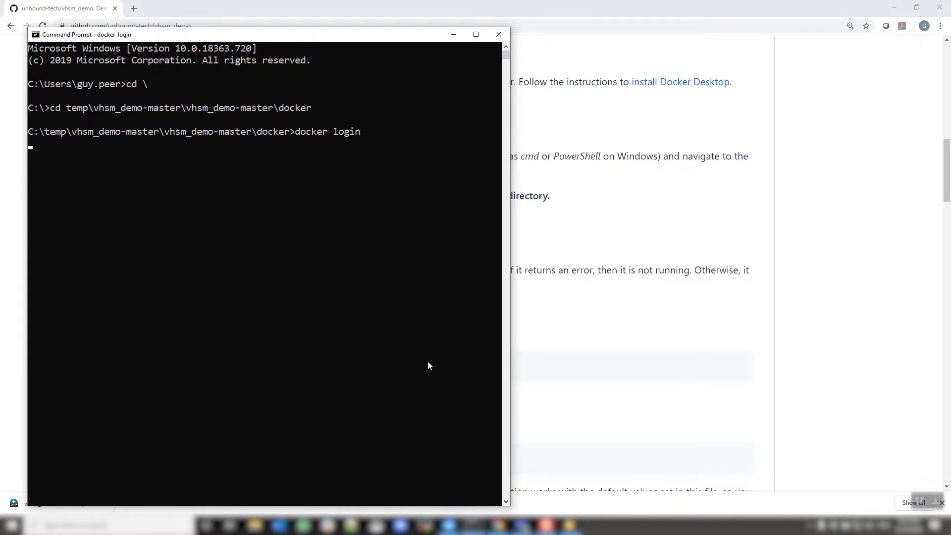
Copy the docker-compose pull command from the README and run it in the command prompt, repeating it once.
click(536, 362)
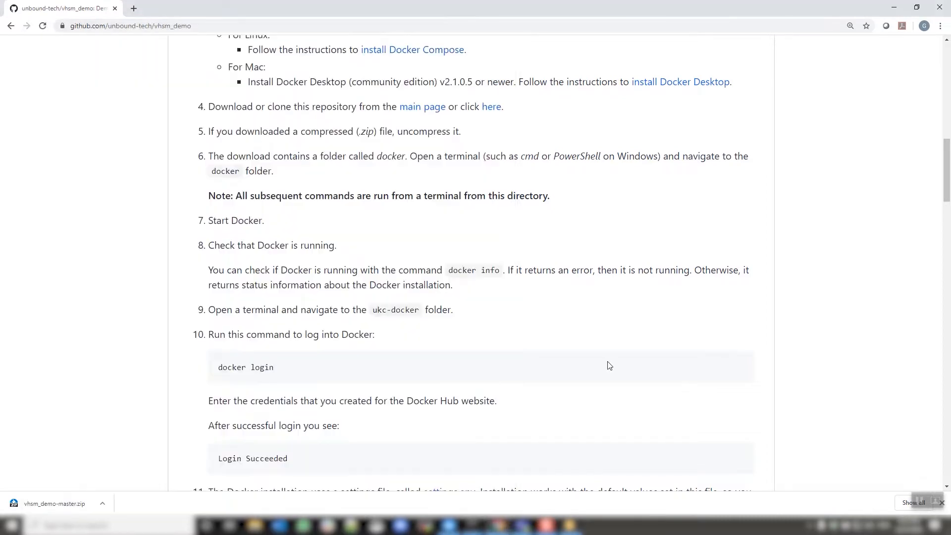
scroll(242, 310, down, 4)
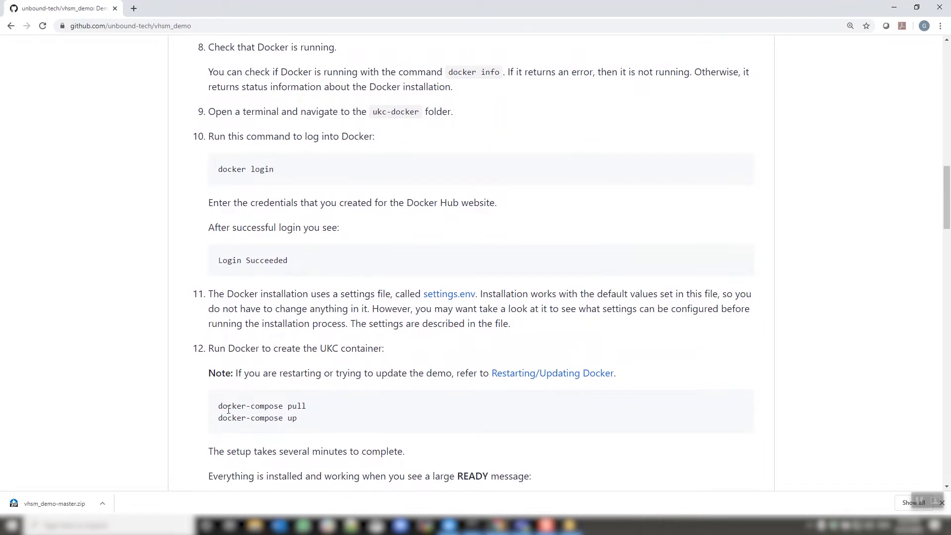
drag(219, 406, 307, 408)
right_click(305, 409)
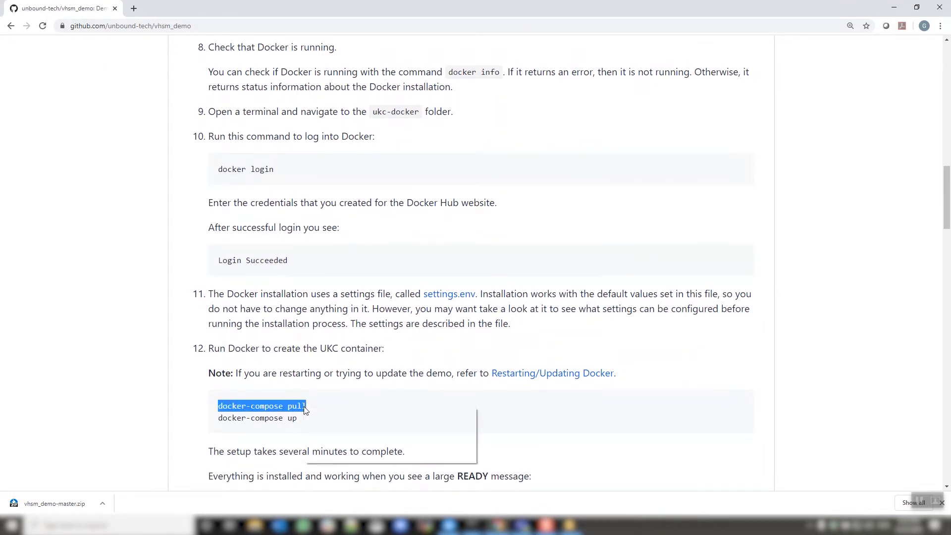
click(320, 415)
click(473, 524)
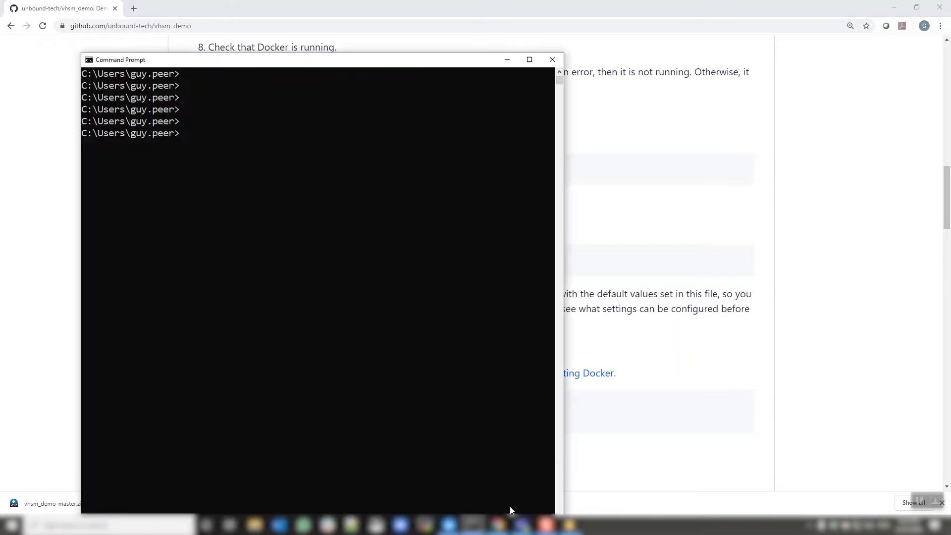
mouse_move(473, 524)
click(444, 498)
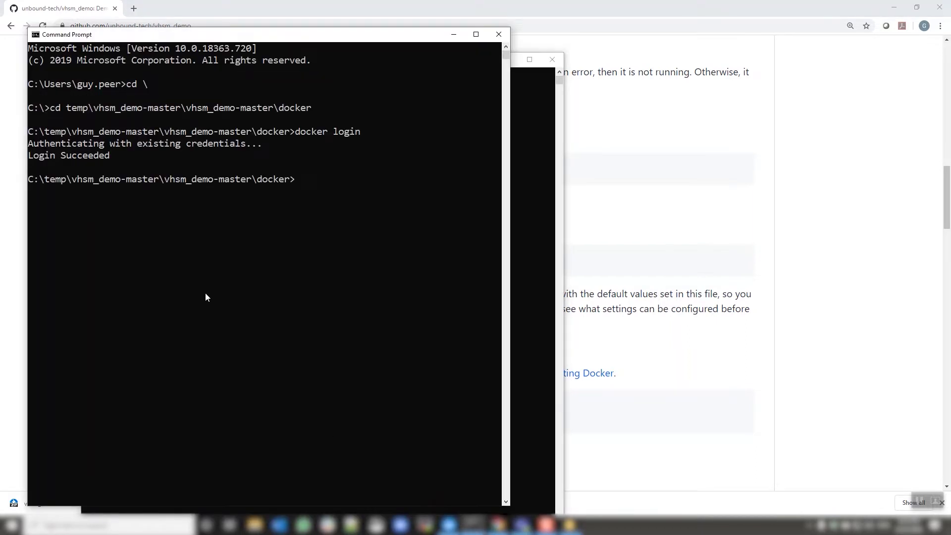
right_click(205, 297)
key(Return)
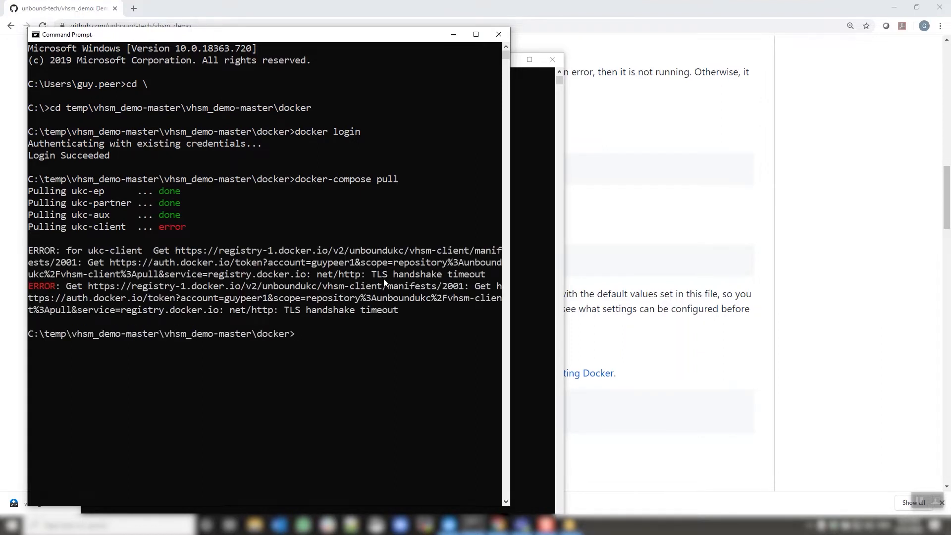
key(Up)
key(Return)
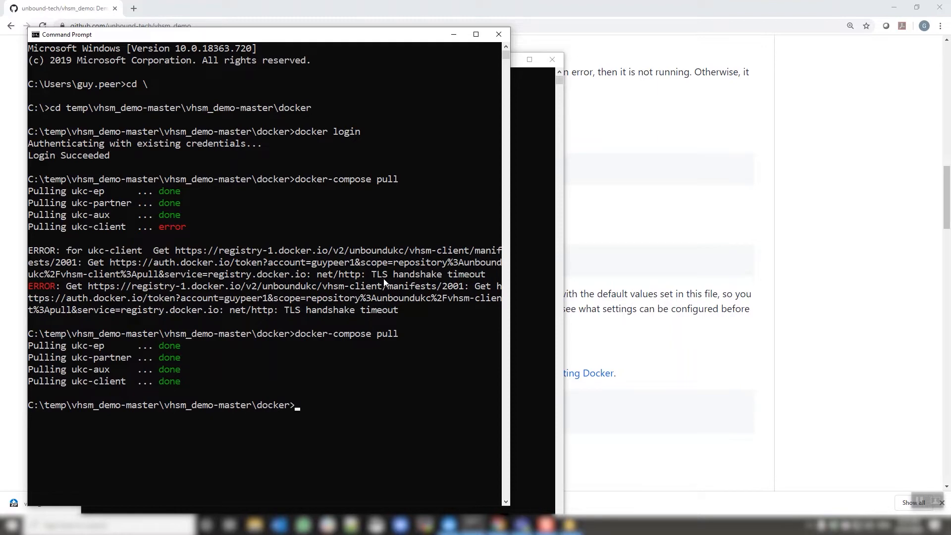
Copy the docker-compose up command from the README and run it in the command prompt.
click(644, 395)
scroll(644, 397, down, 1)
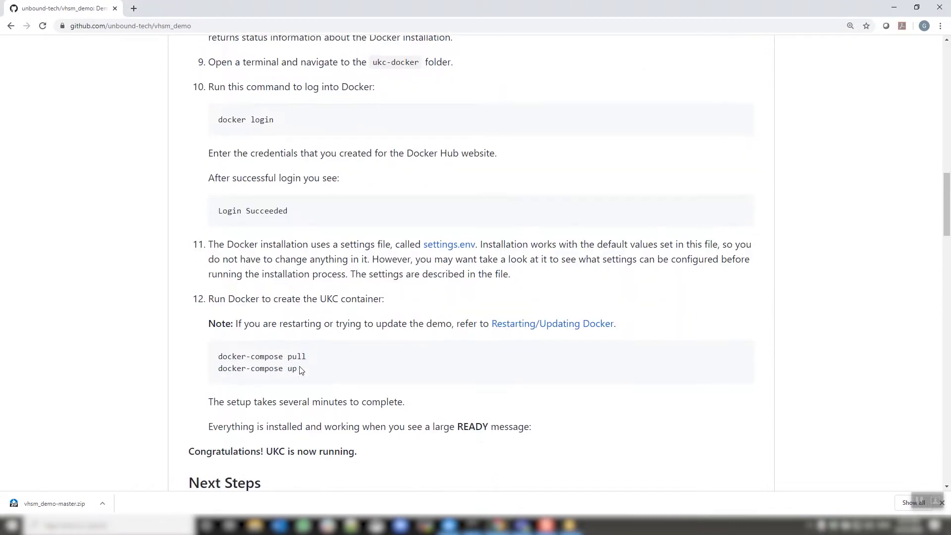
drag(219, 369, 305, 375)
key(ctrl+c)
click(481, 525)
key(ctrl+v)
key(Return)
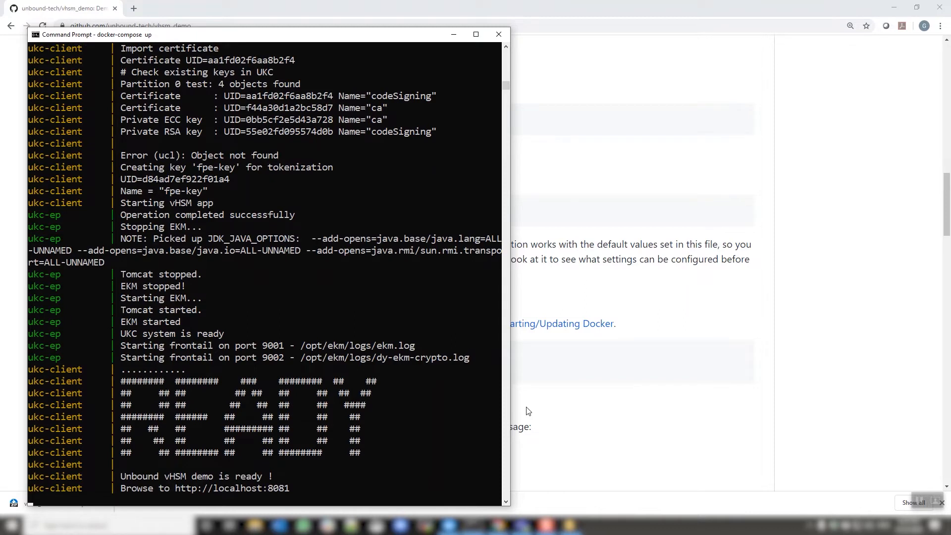
click(177, 490)
drag(177, 490, 285, 494)
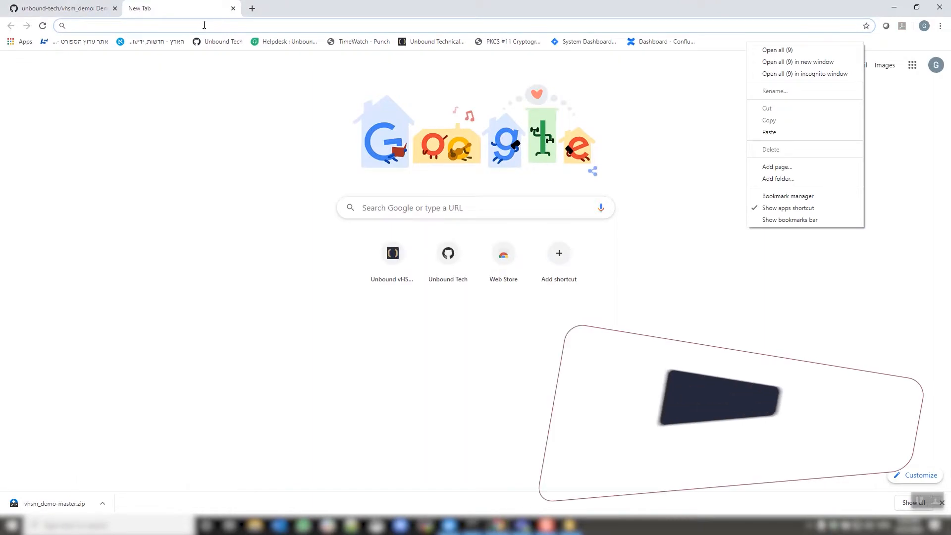
click(204, 25)
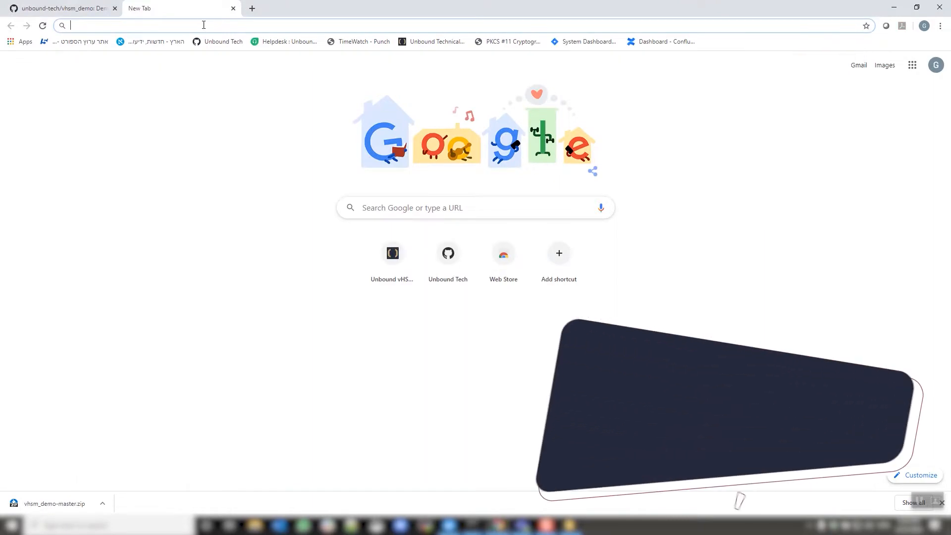
key(ctrl+v)
key(Return)
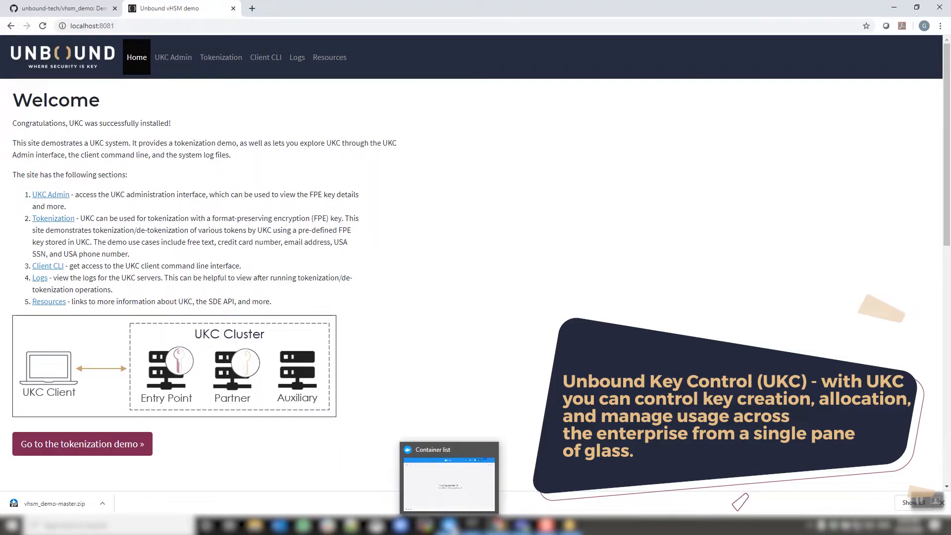
Expand the docker app in the Docker Dashboard to inspect its containers, then close the dashboard.
click(449, 525)
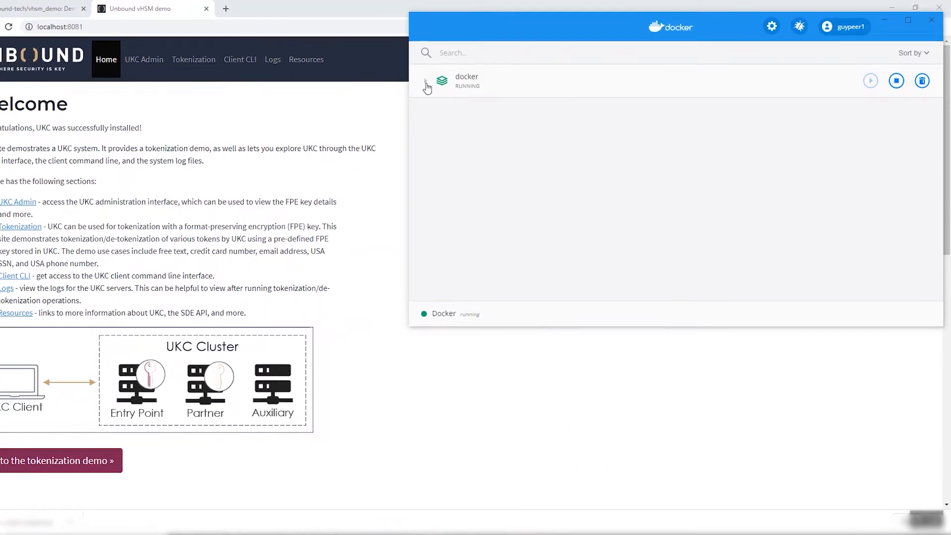
click(425, 82)
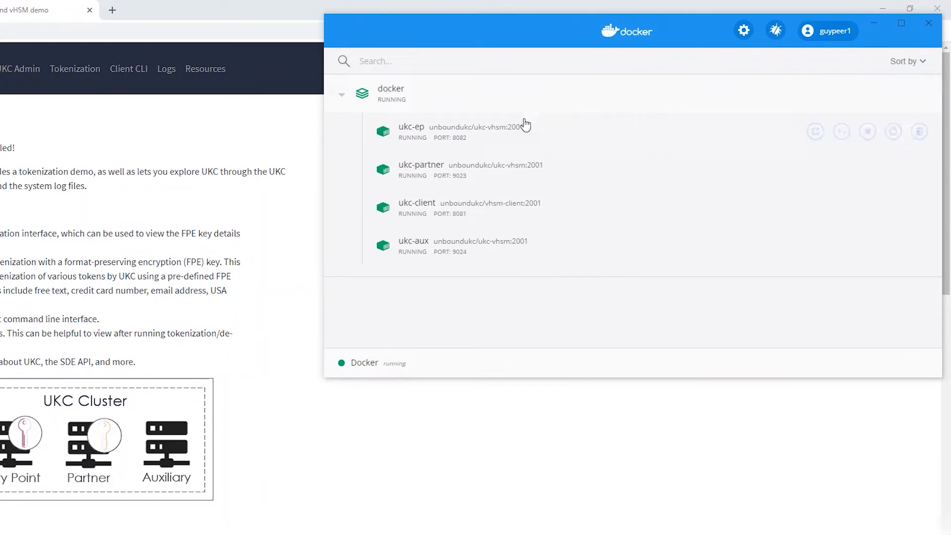
mouse_move(452, 128)
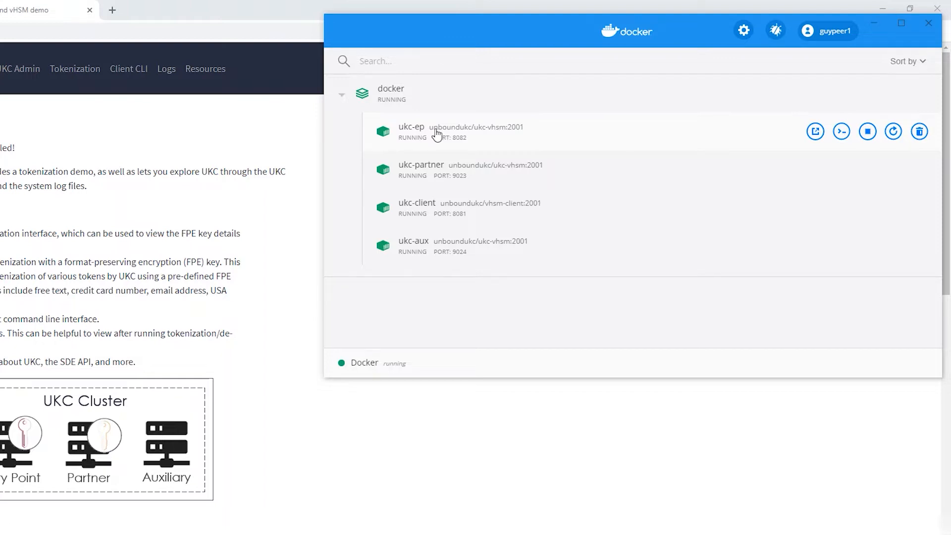
mouse_move(431, 169)
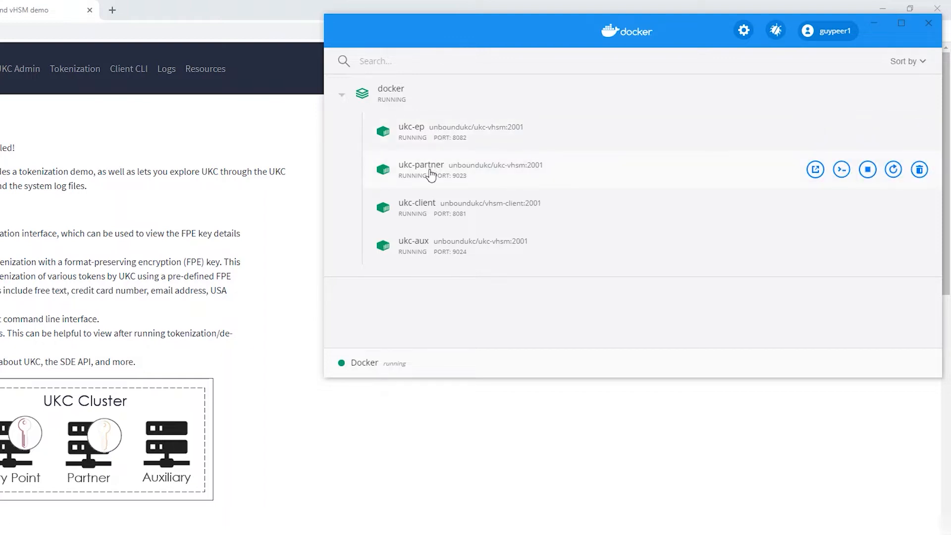
mouse_move(429, 250)
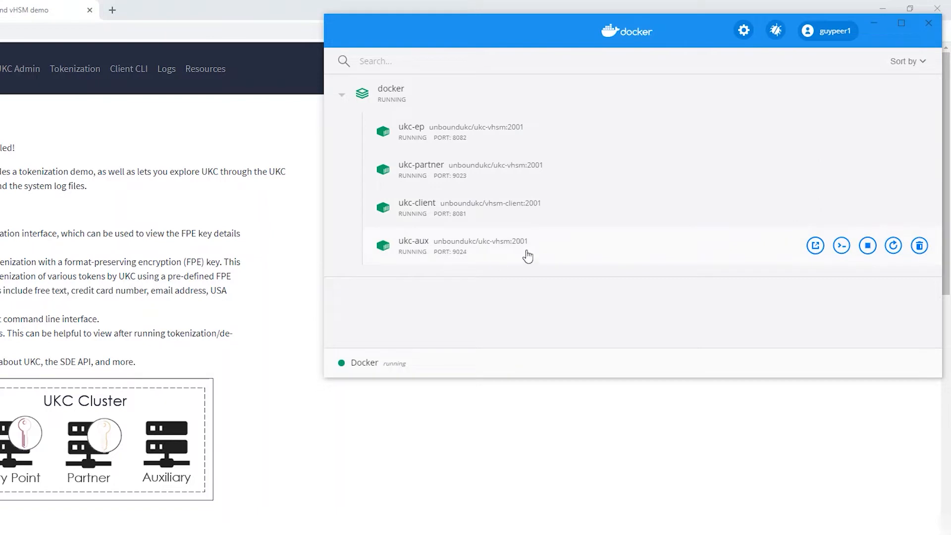
mouse_move(577, 173)
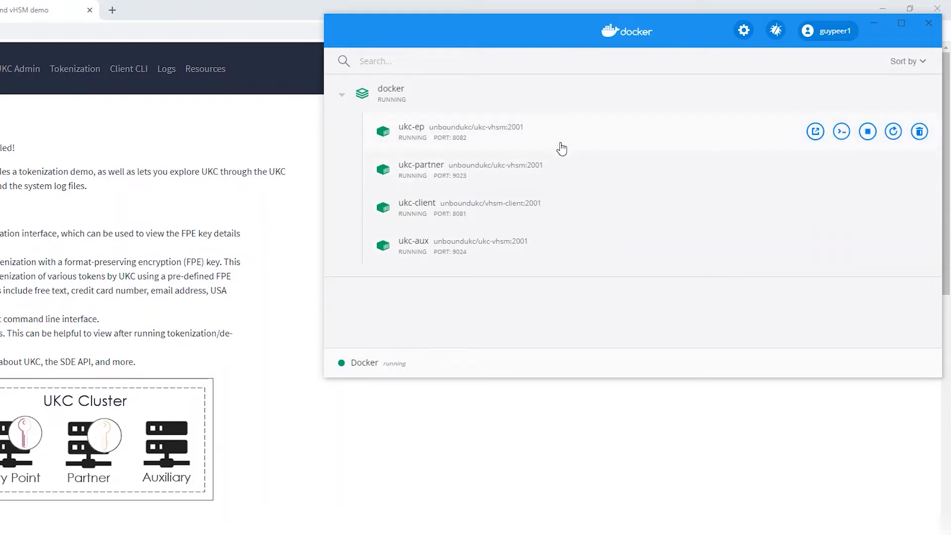
mouse_move(546, 226)
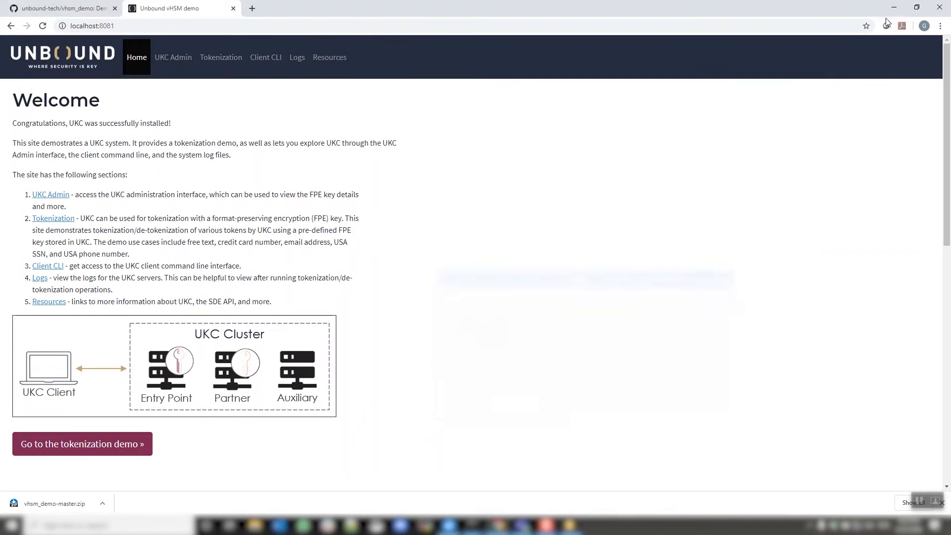
click(941, 26)
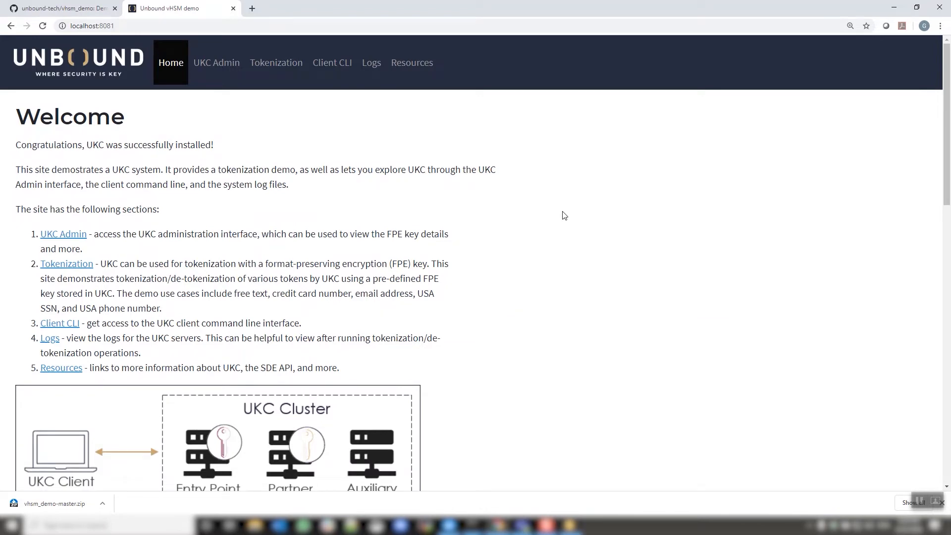
Examine the descriptions of the Entry Point, Partner and Auxiliary nodes in the home page's UKC Cluster diagram.
scroll(563, 215, down, 2)
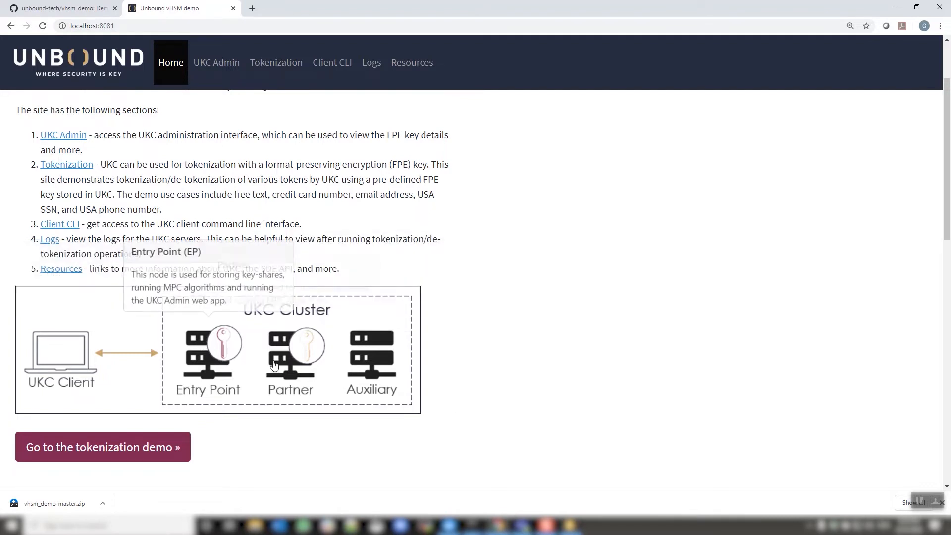
mouse_move(291, 364)
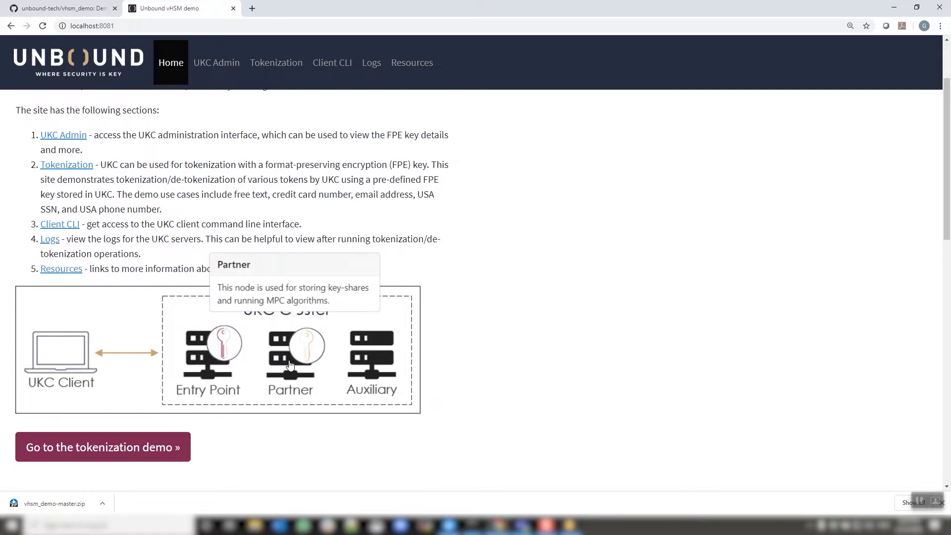
mouse_move(366, 365)
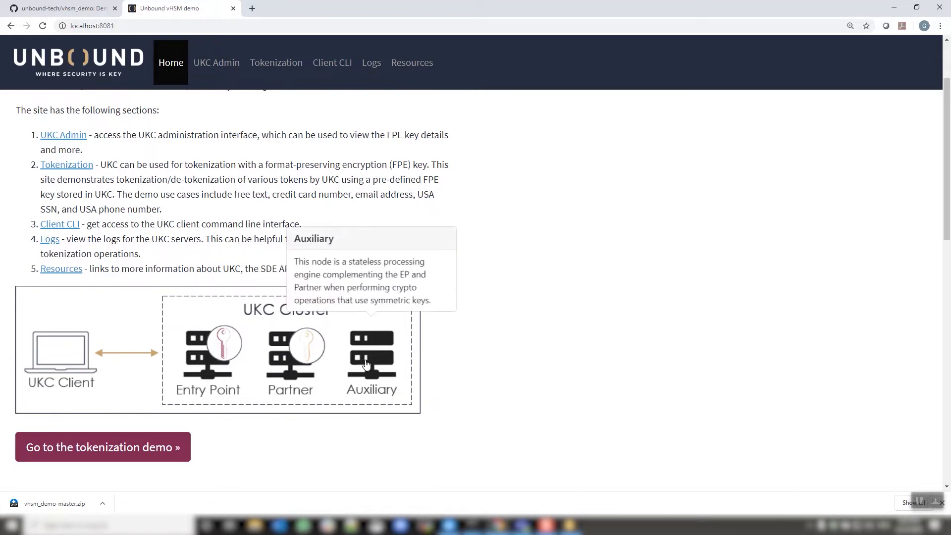
mouse_move(60, 350)
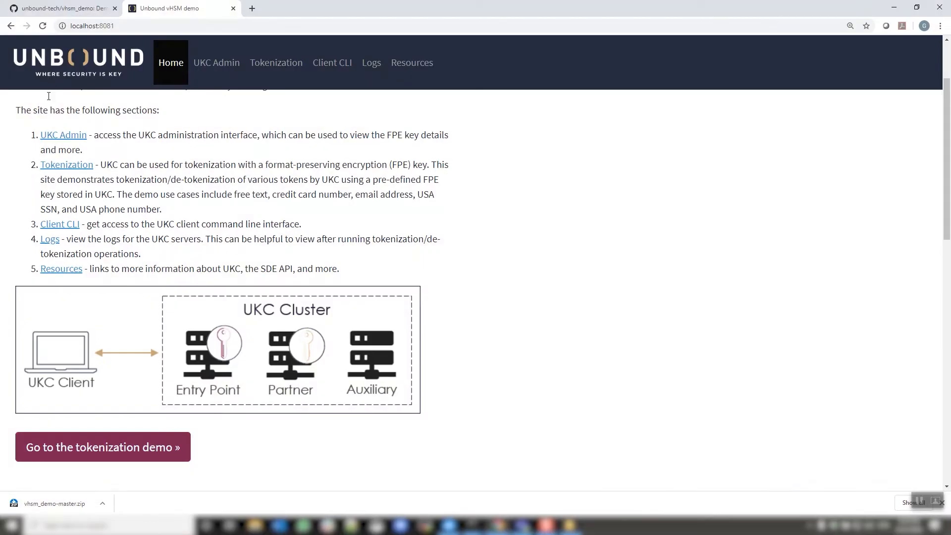
Open the UKC Admin section and log into the admin console as Root SO.
click(68, 134)
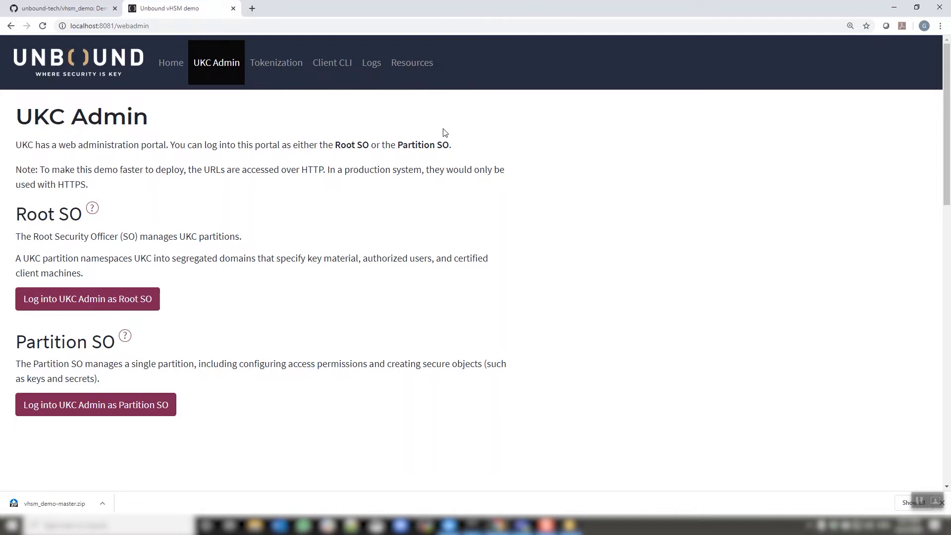
click(120, 298)
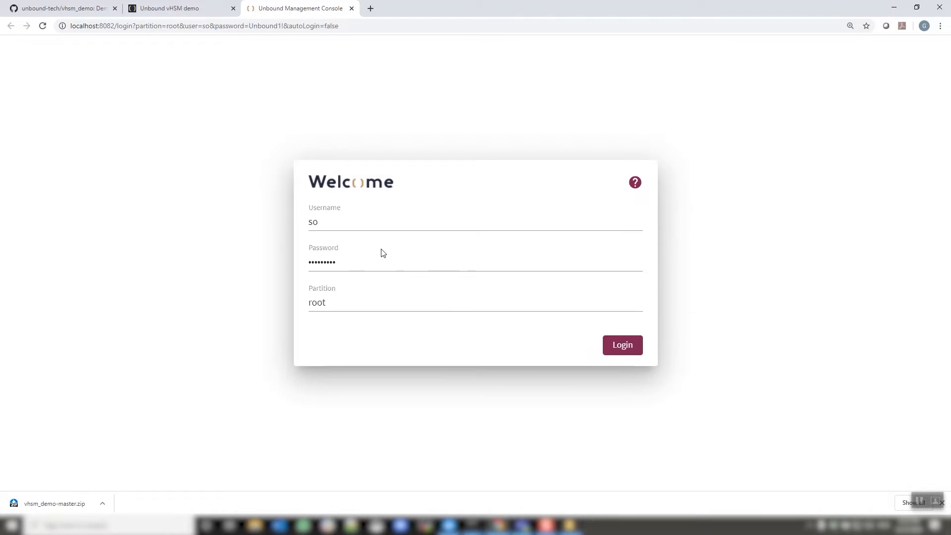
click(623, 345)
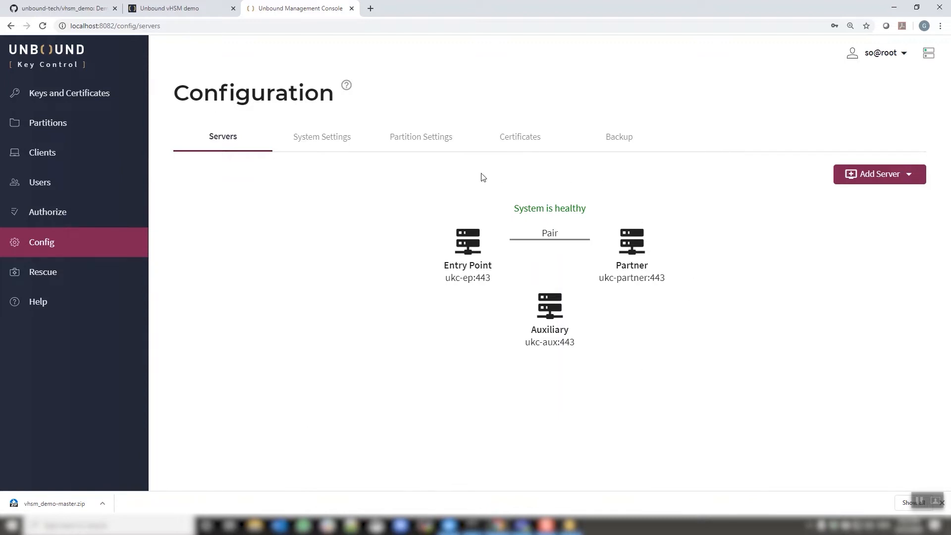
Open the Entry Point server's info and close it.
mouse_move(463, 257)
click(450, 243)
click(452, 276)
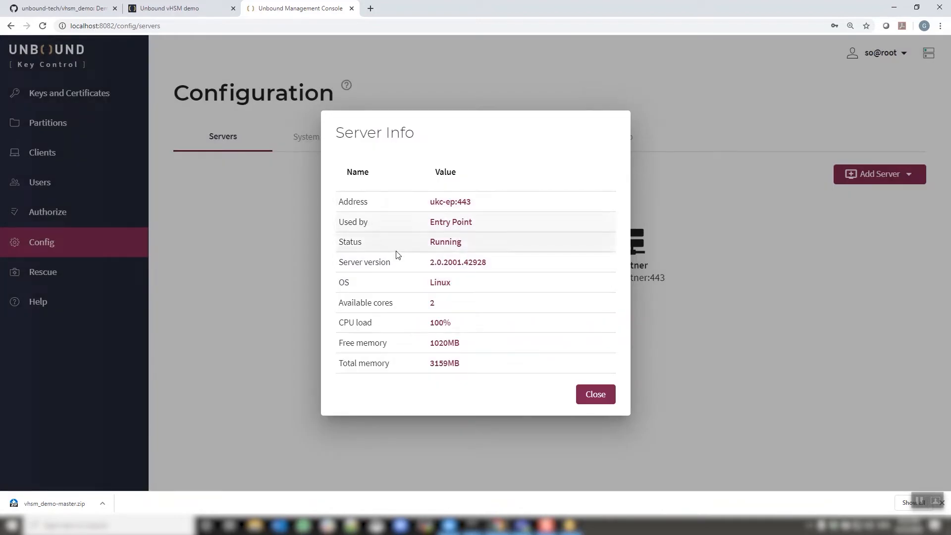
click(588, 392)
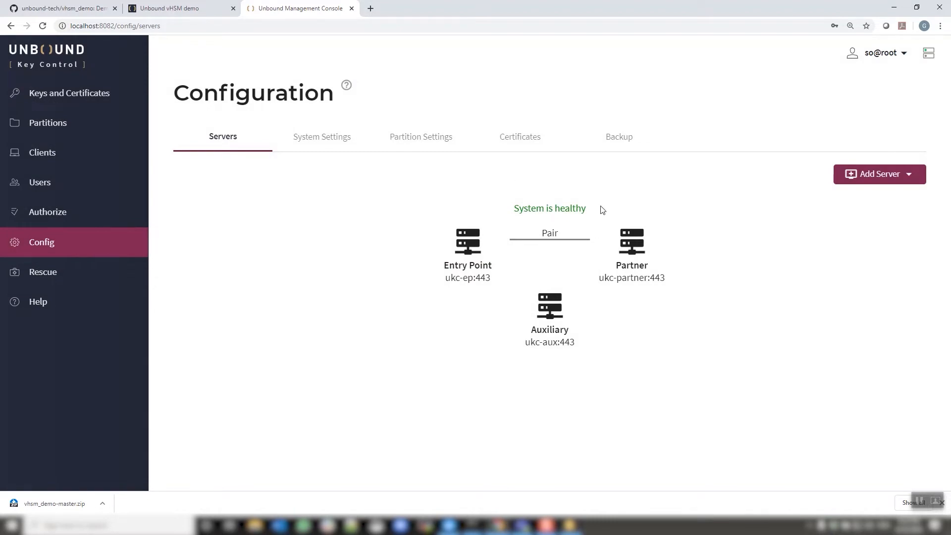
Browse the System Settings, Certificates and Backup configuration pages.
click(331, 143)
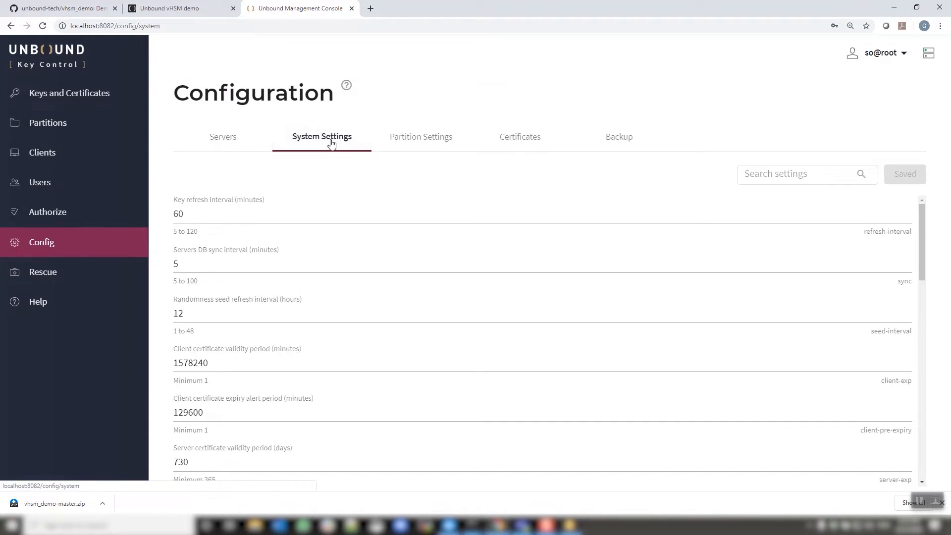
scroll(439, 203, down, 7)
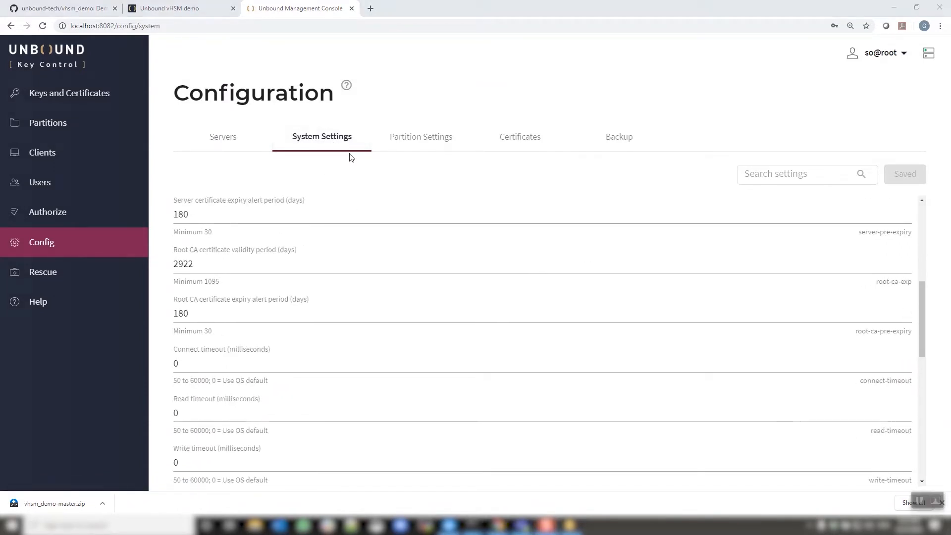
click(519, 139)
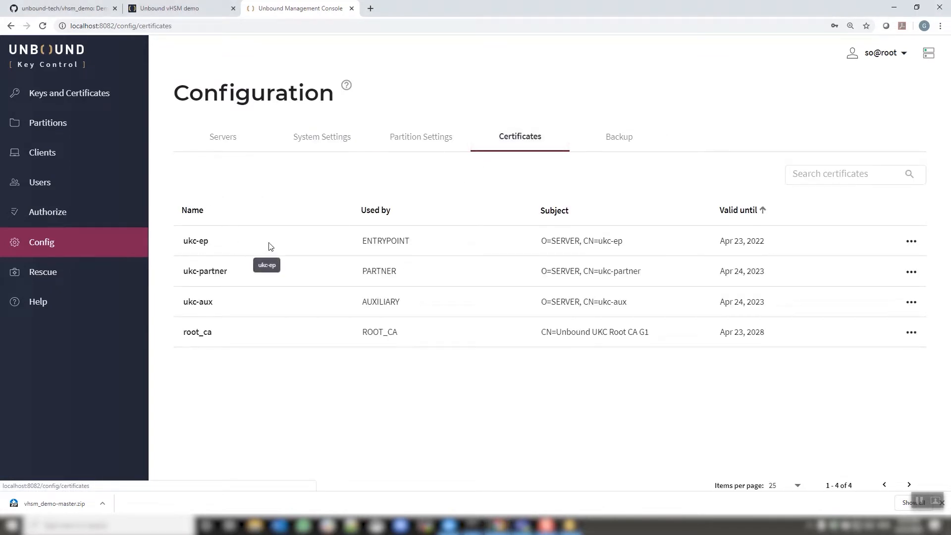
click(616, 139)
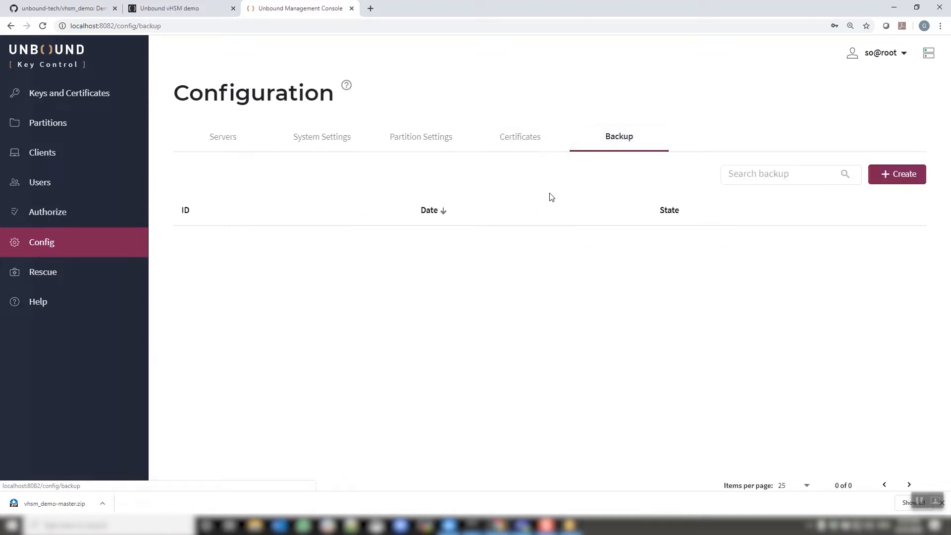
Create a partition named demo with an SO password, first client named client, using the default PFX password.
click(40, 126)
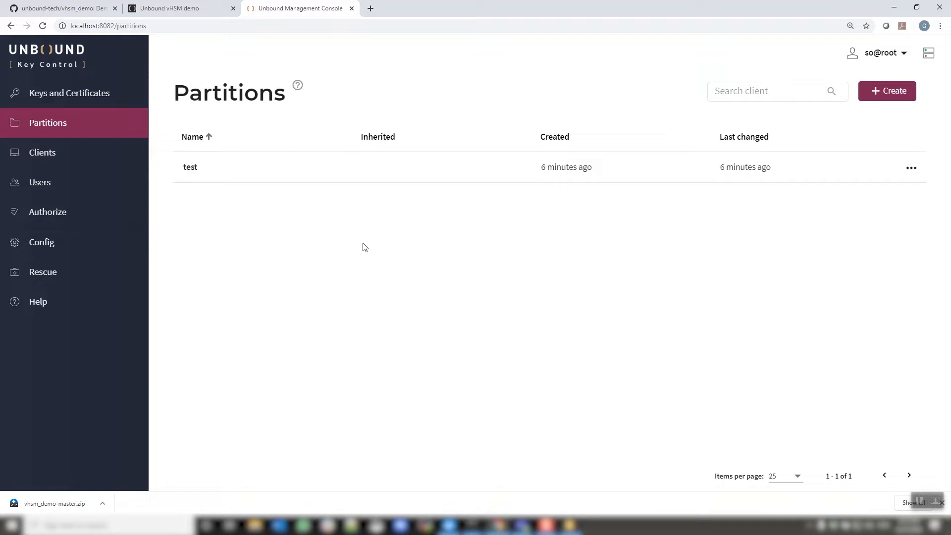
click(899, 92)
text(demo)
key(Tab)
text(•••••••••)
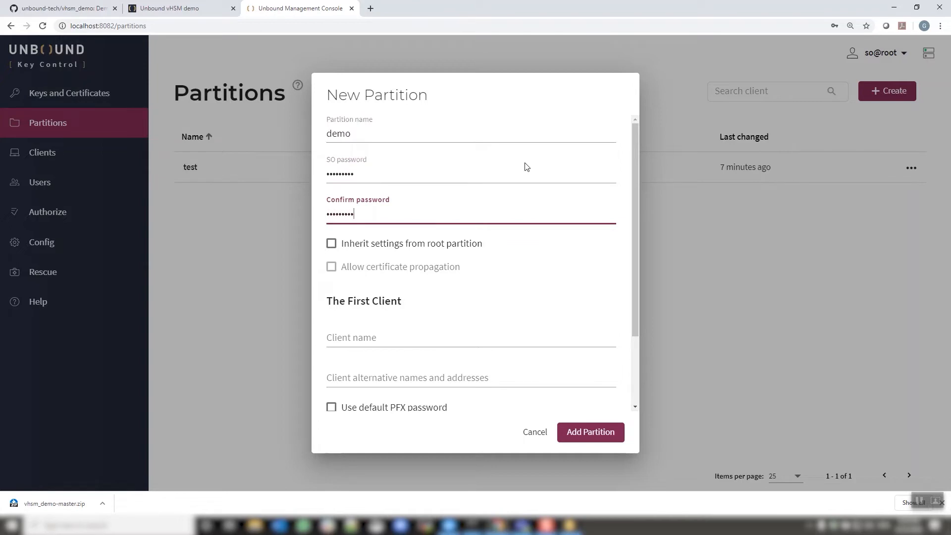
key(Tab)
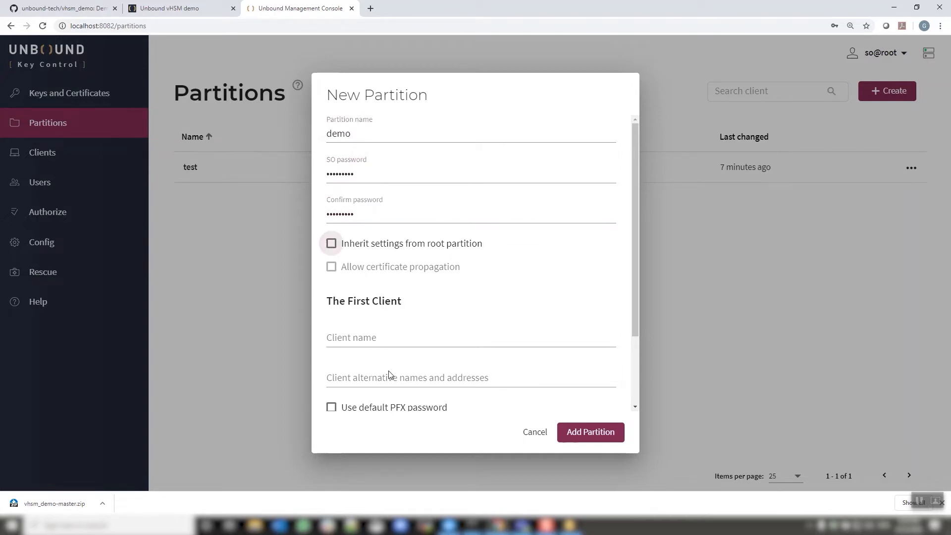
click(395, 334)
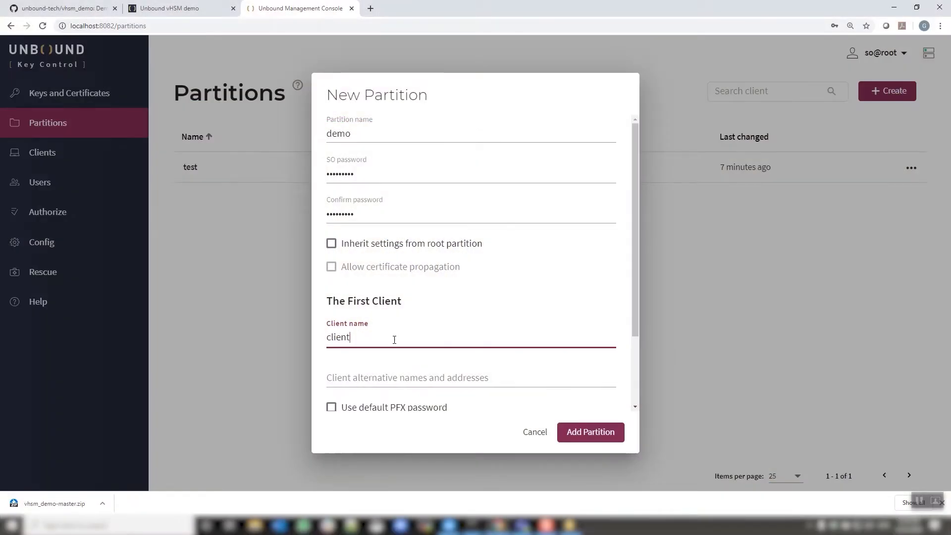
click(331, 408)
click(587, 433)
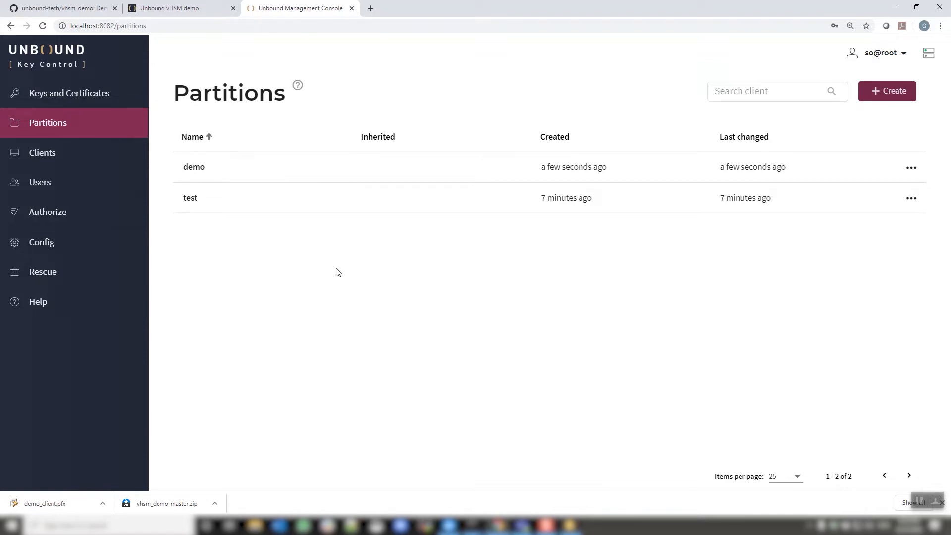
Log out of the root console and log into UKC Admin as Partition SO of the test partition.
click(880, 52)
click(878, 95)
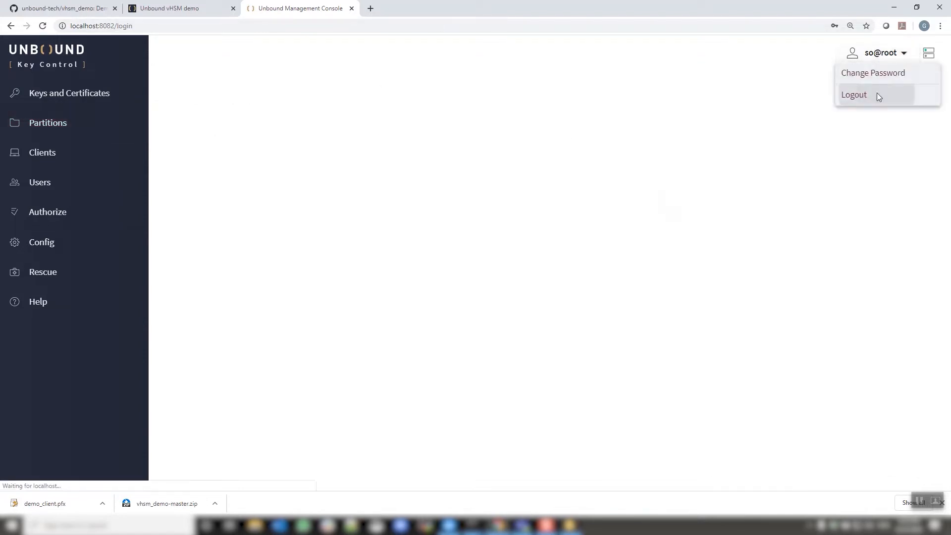
click(139, 14)
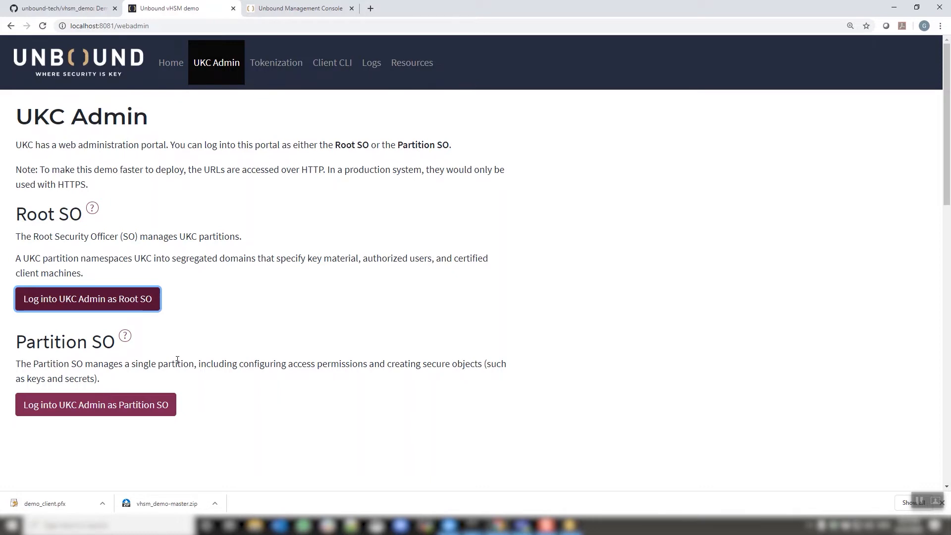
click(140, 403)
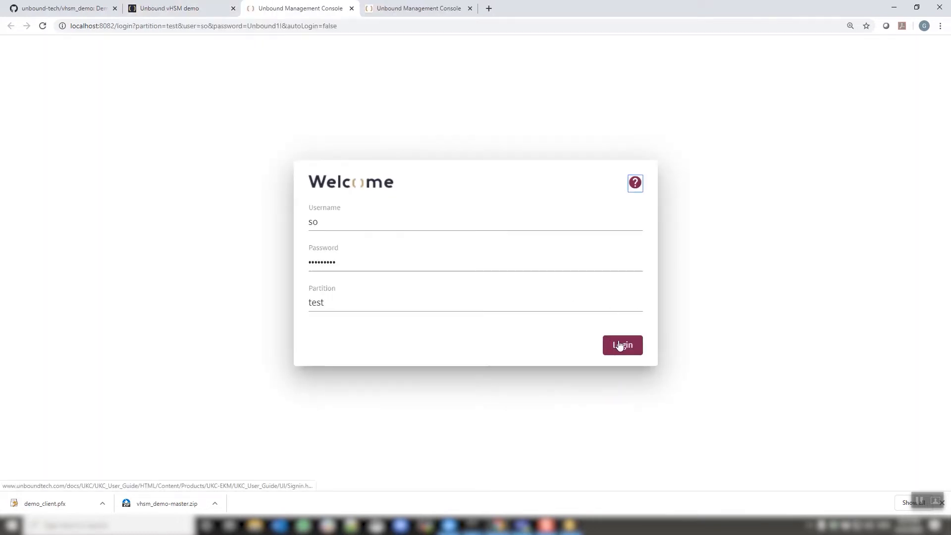
click(620, 345)
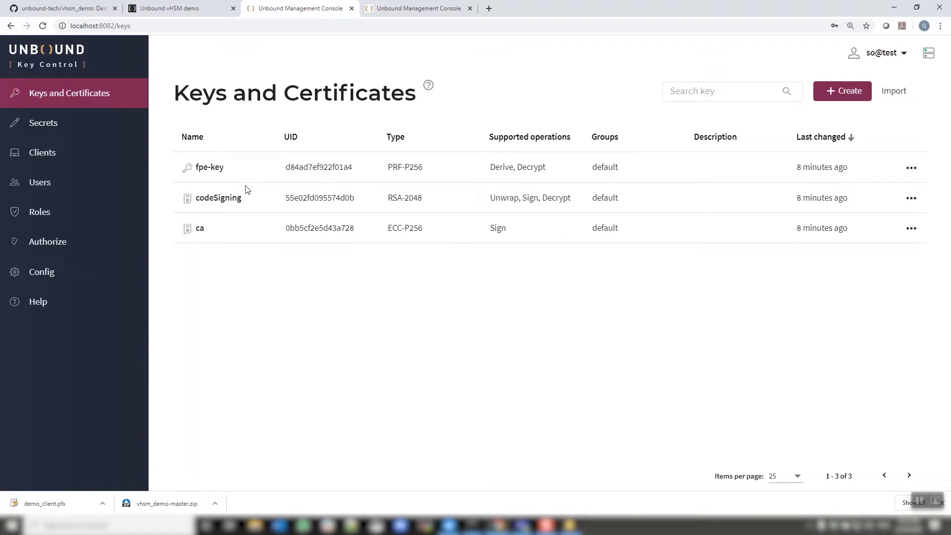
Open the ca key's info and review its Summary and Details tabs, then close it.
click(911, 230)
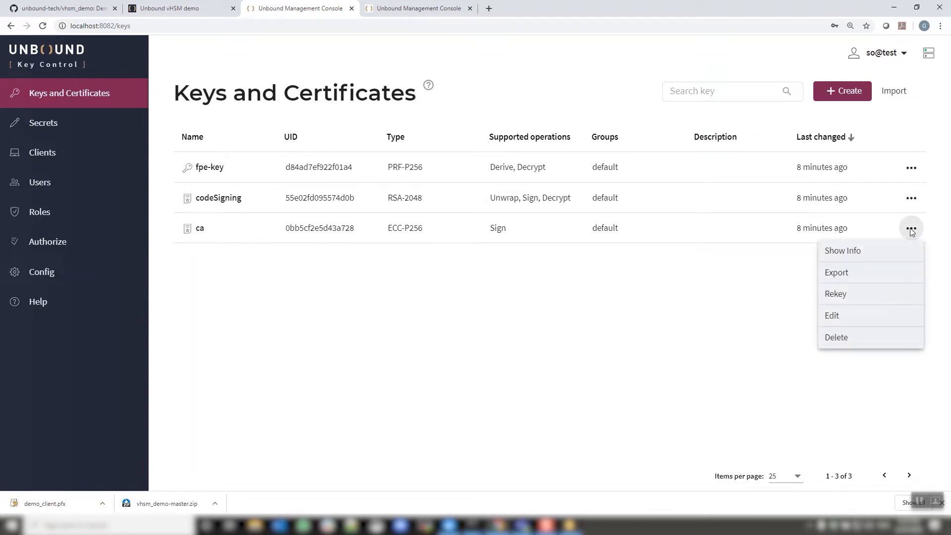
click(872, 258)
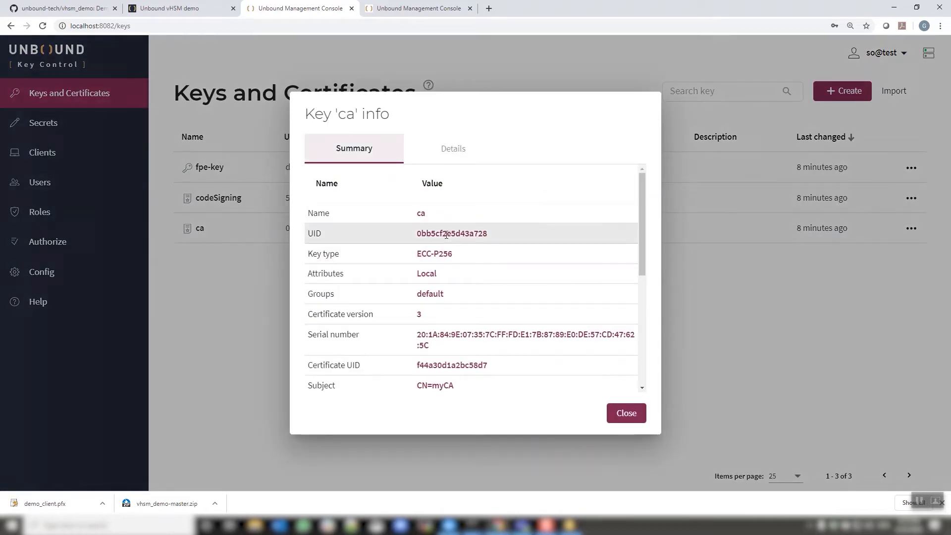
scroll(446, 234, down, 9)
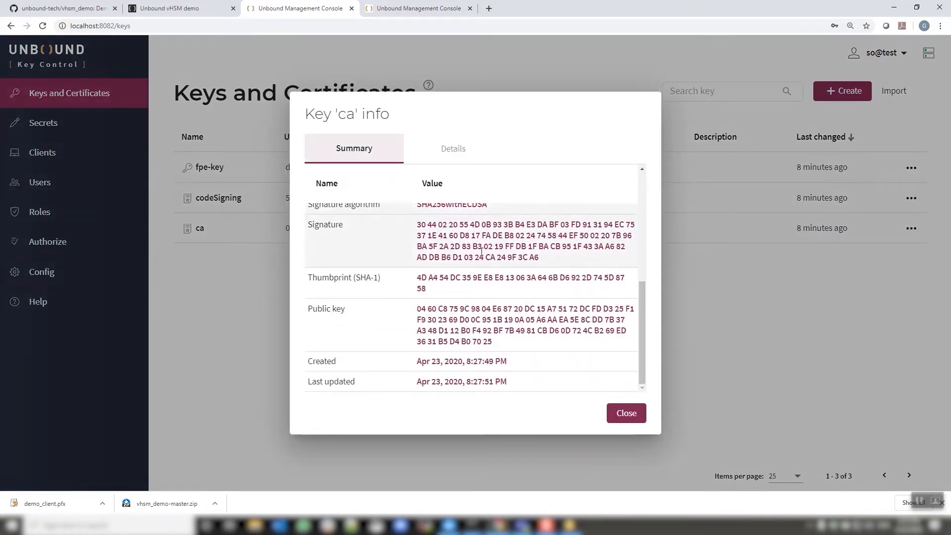
scroll(498, 269, up, 9)
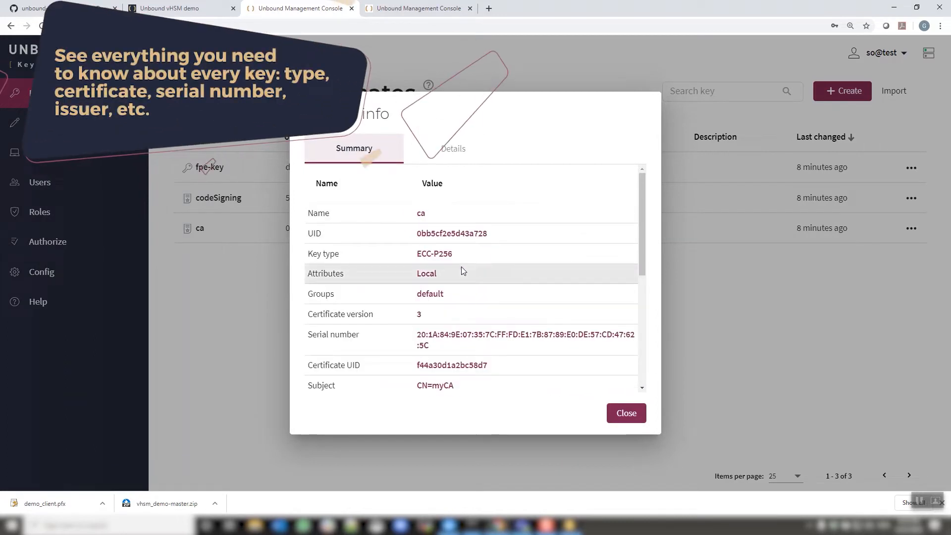
scroll(451, 257, down, 1)
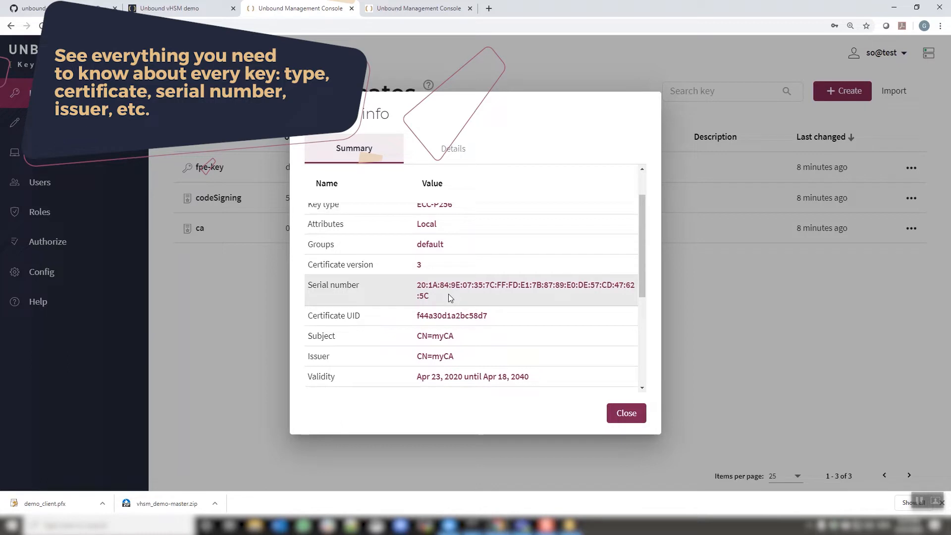
scroll(448, 293, down, 1)
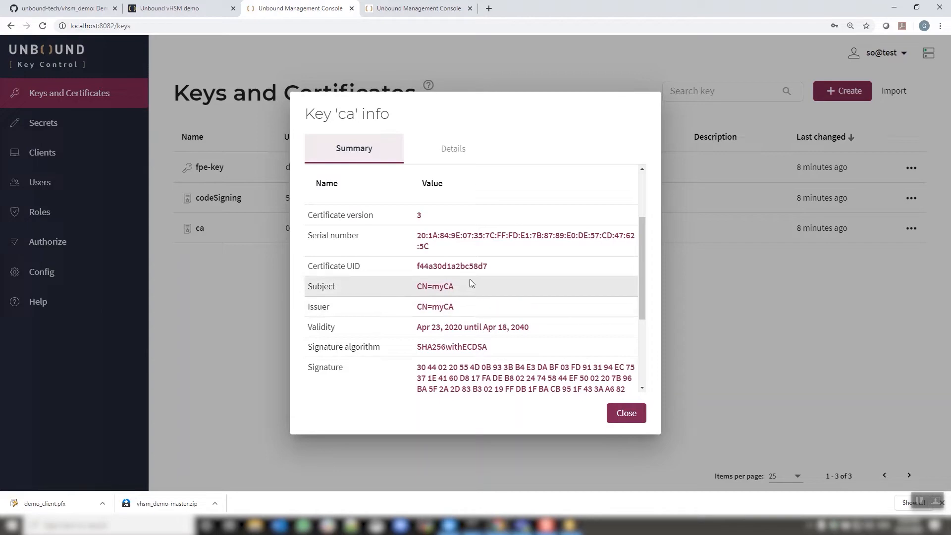
scroll(469, 278, down, 3)
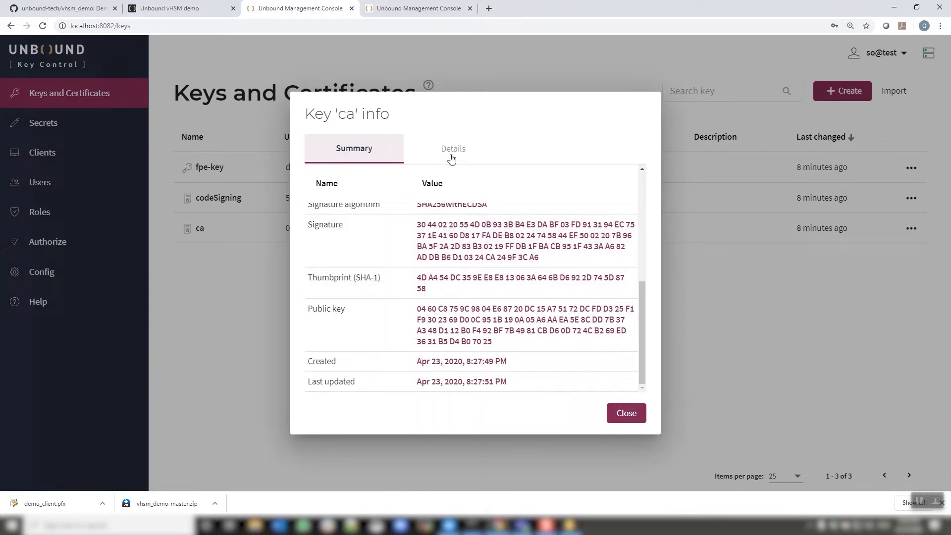
click(452, 149)
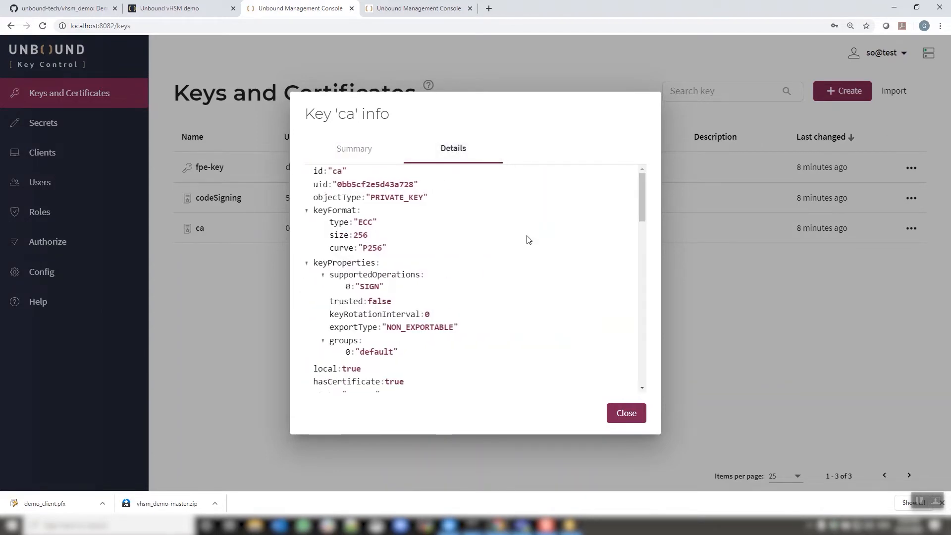
scroll(529, 240, down, 4)
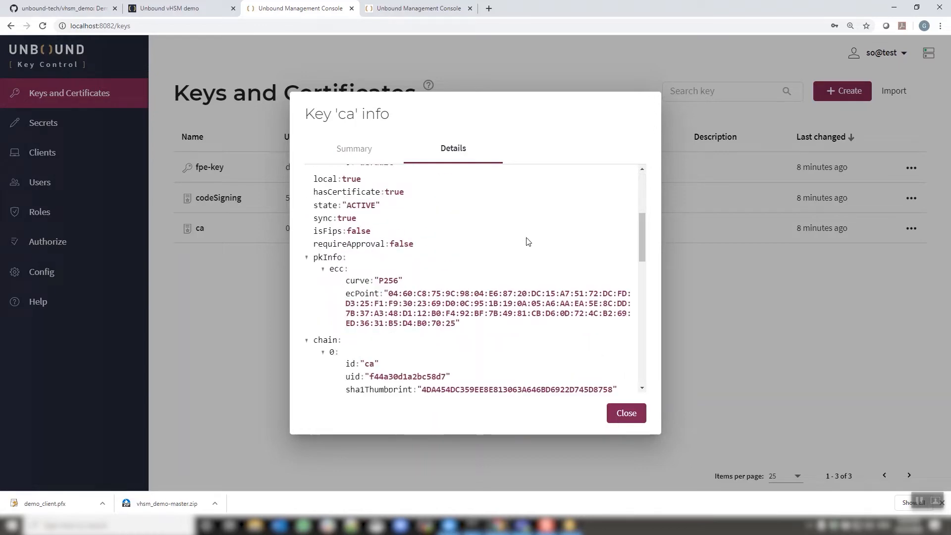
scroll(527, 240, down, 5)
click(629, 419)
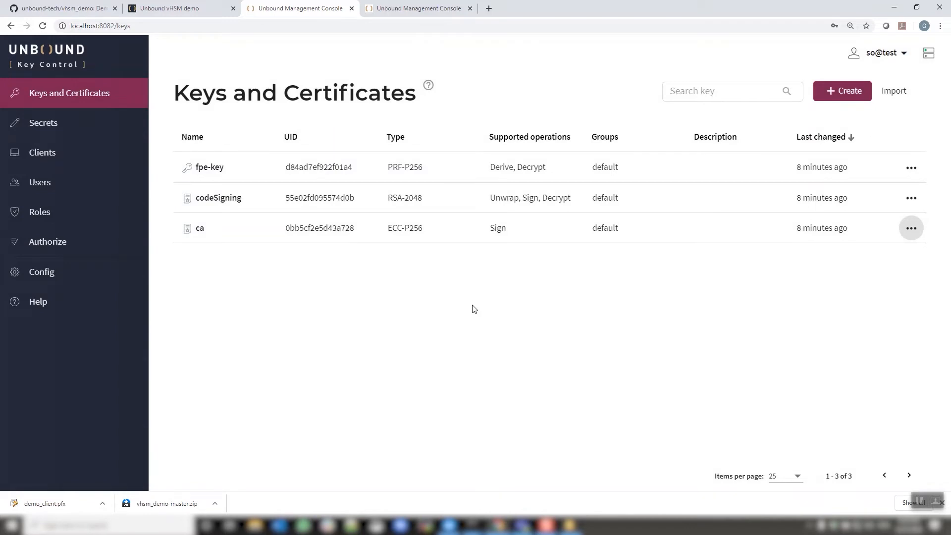
Start creating a new key and browse the list of available key types.
click(834, 89)
click(610, 274)
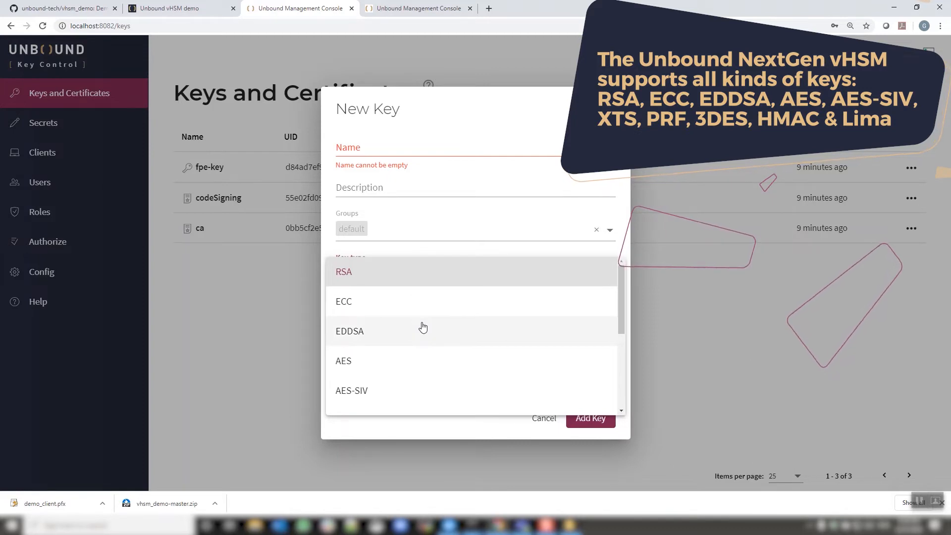
drag(621, 309, 620, 325)
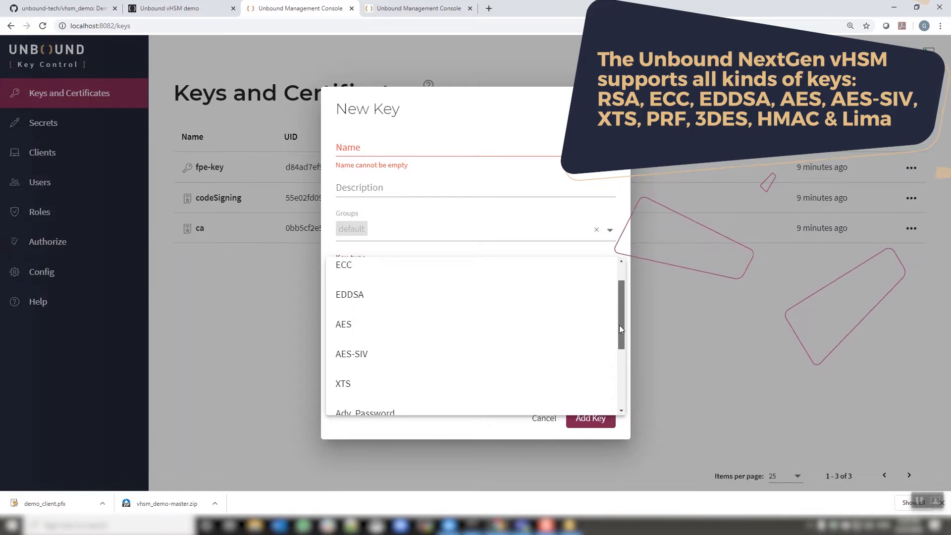
drag(620, 325, 616, 386)
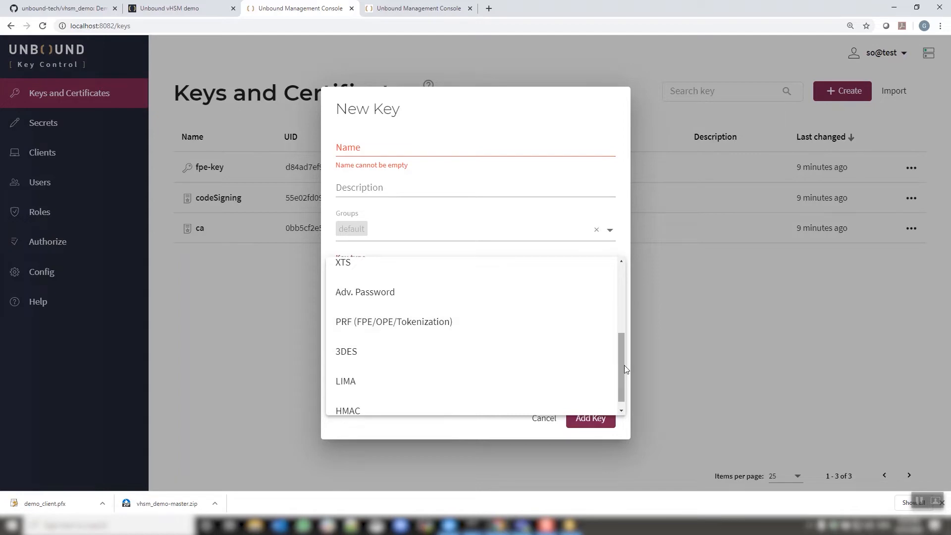
Leave the key type list and name the new key key1.
drag(623, 365, 620, 376)
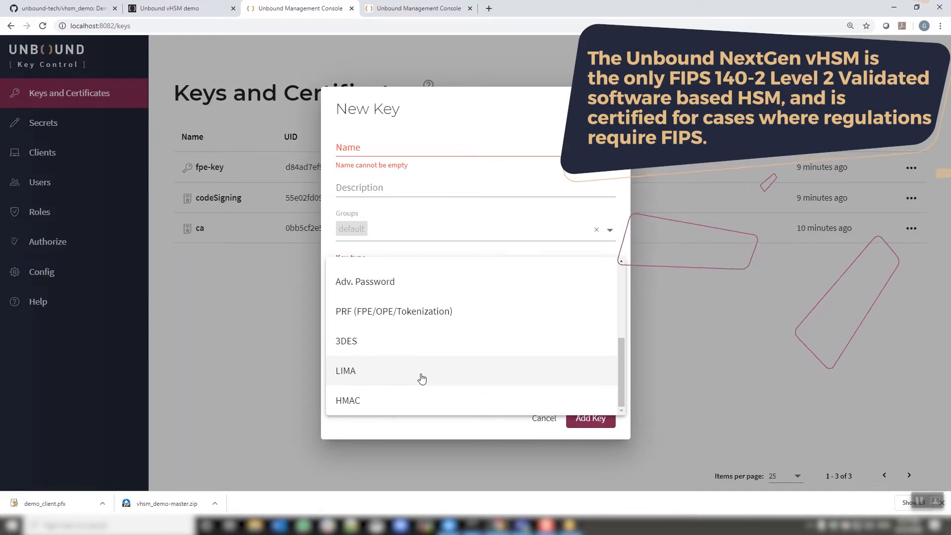
click(431, 426)
click(399, 150)
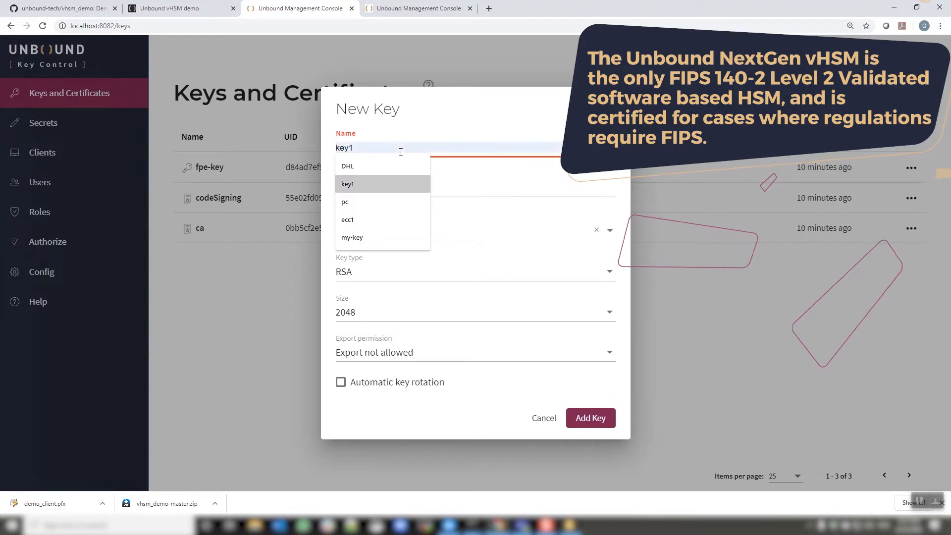
click(381, 184)
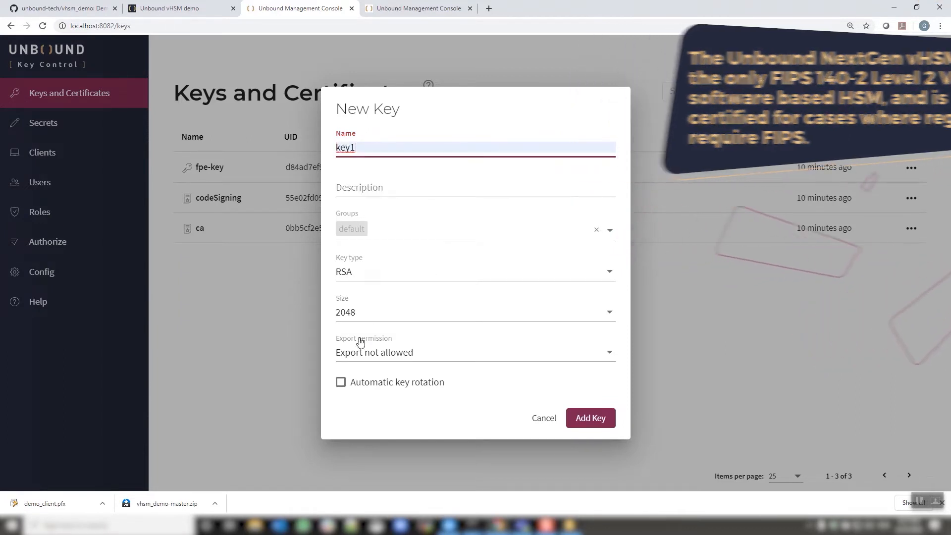
Enable automatic key rotation for the new key, acknowledging the risk.
click(610, 354)
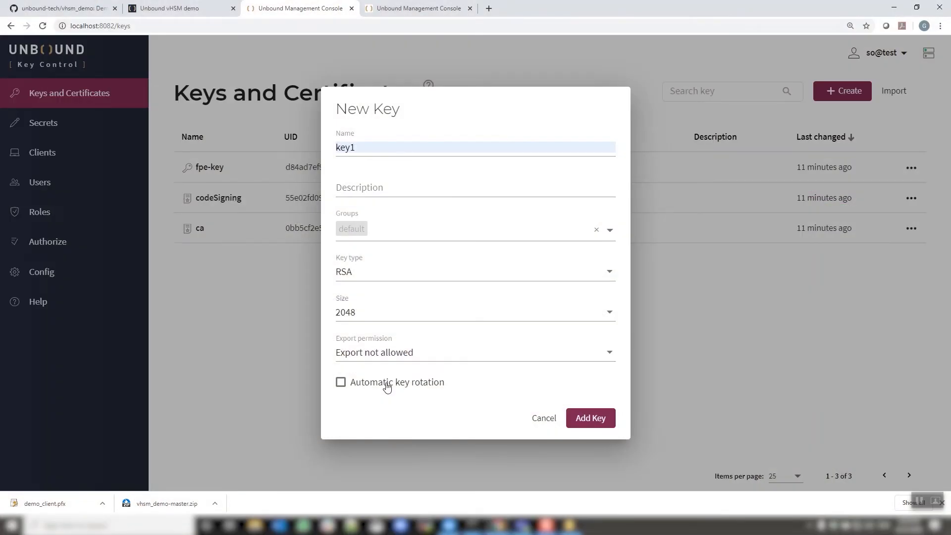
click(387, 387)
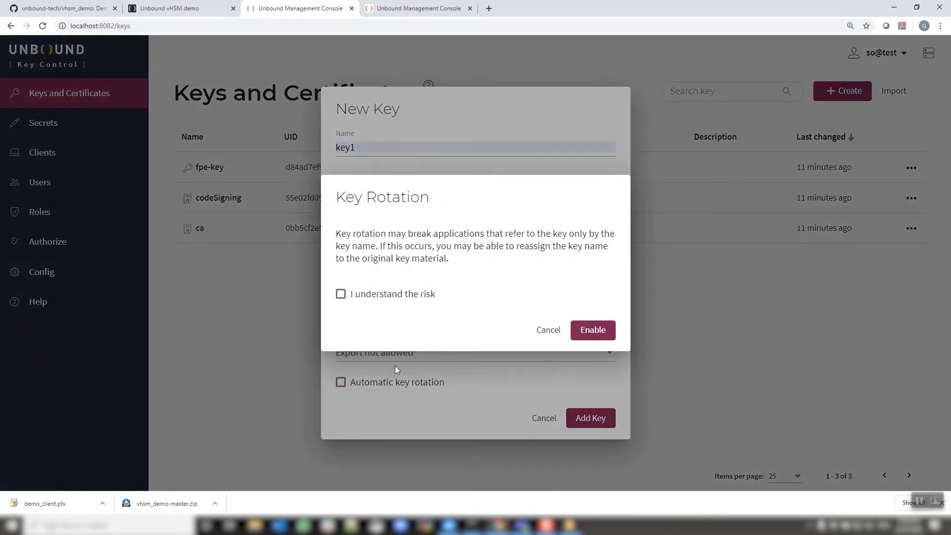
click(372, 295)
click(592, 330)
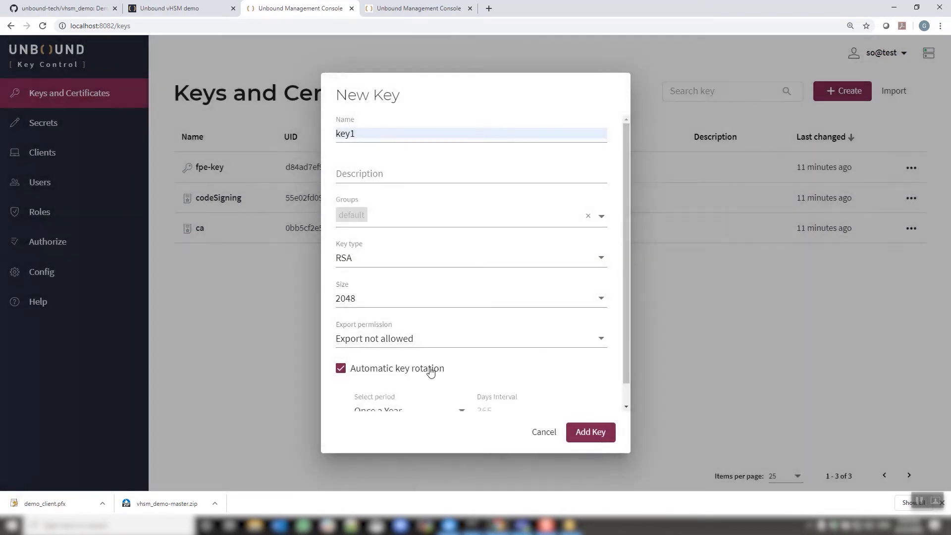
Set the key rotation period to Once a Year.
drag(625, 363, 626, 396)
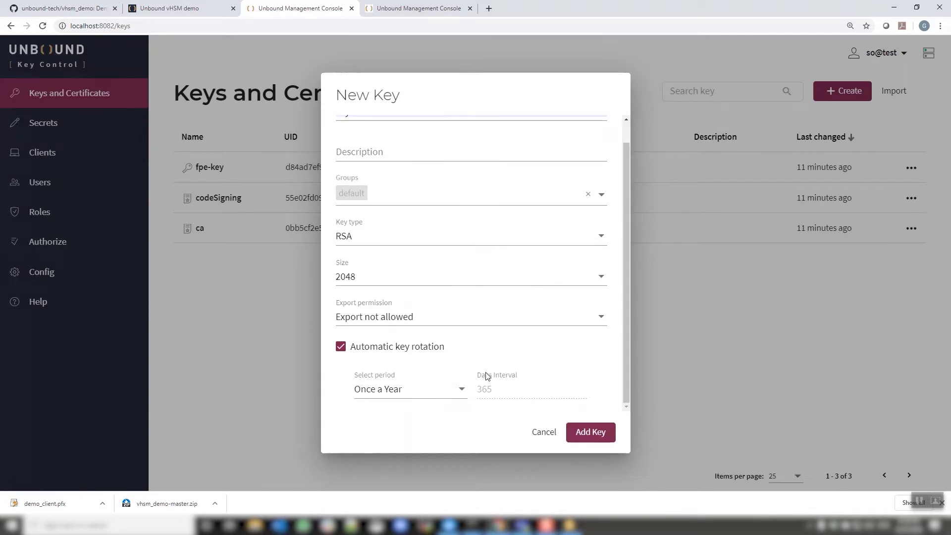
click(461, 389)
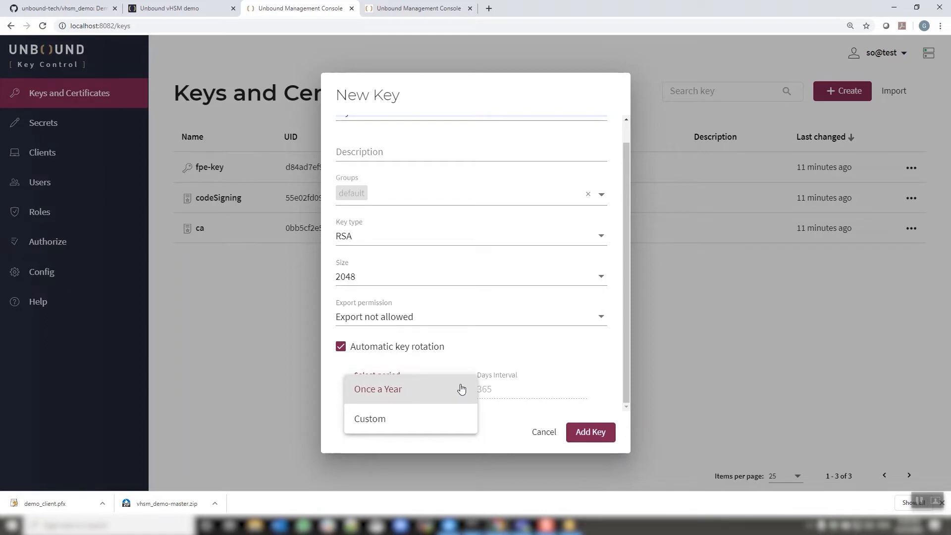
click(424, 388)
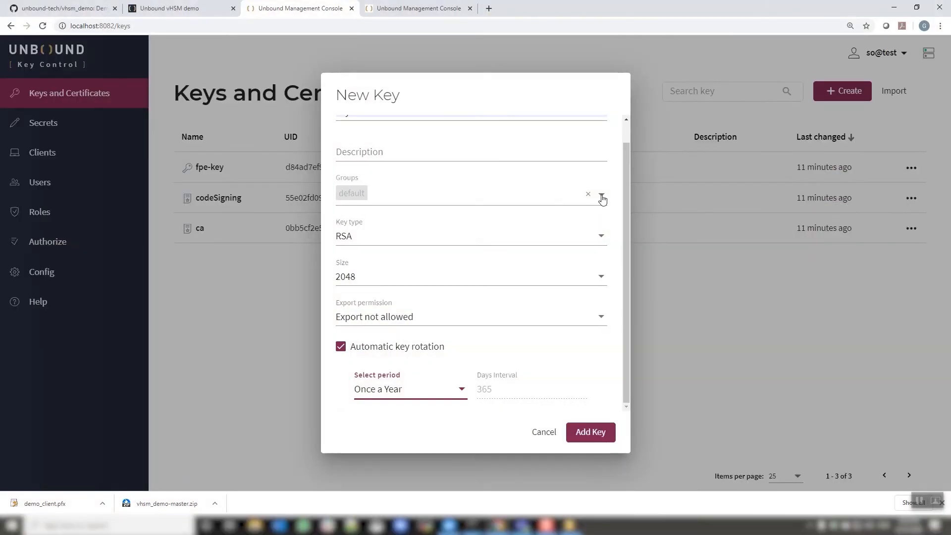
Add group1 to the key's groups and create the key.
click(602, 196)
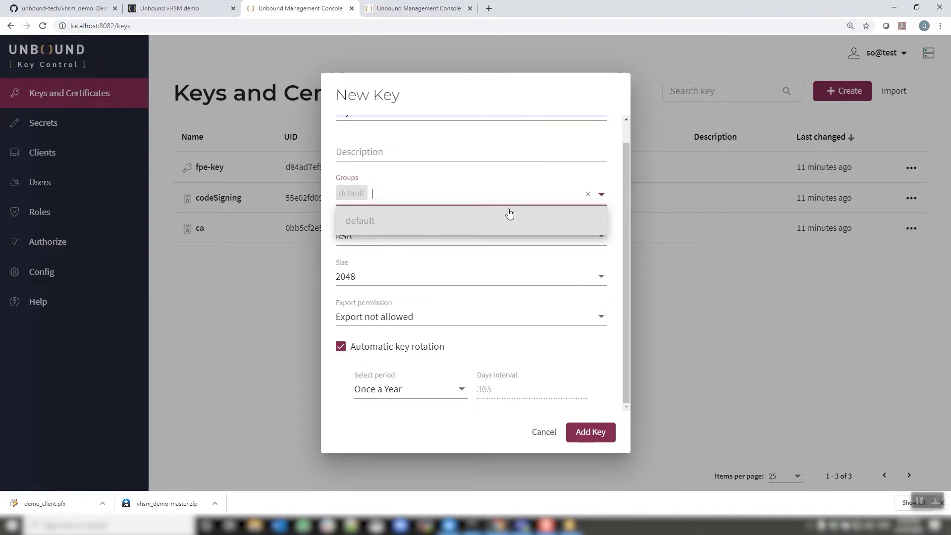
text(group1)
click(402, 219)
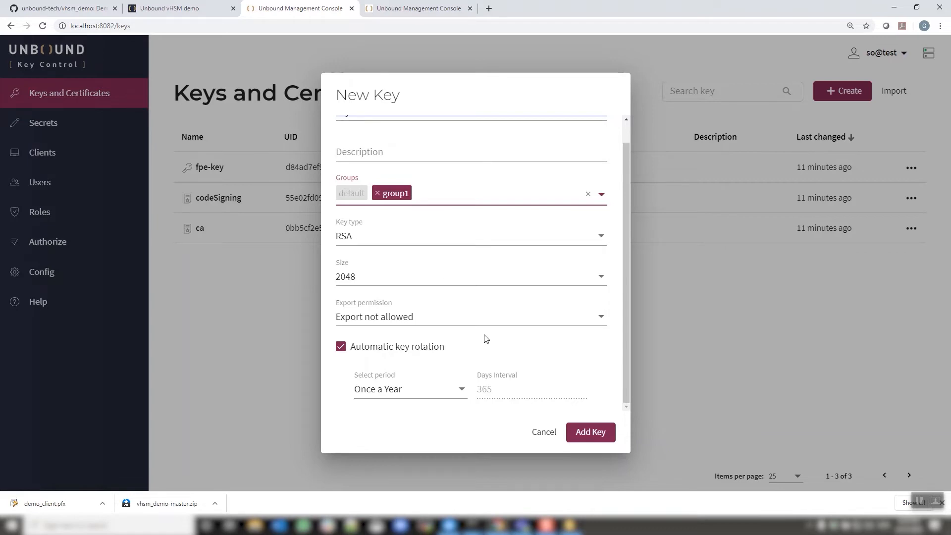
click(591, 432)
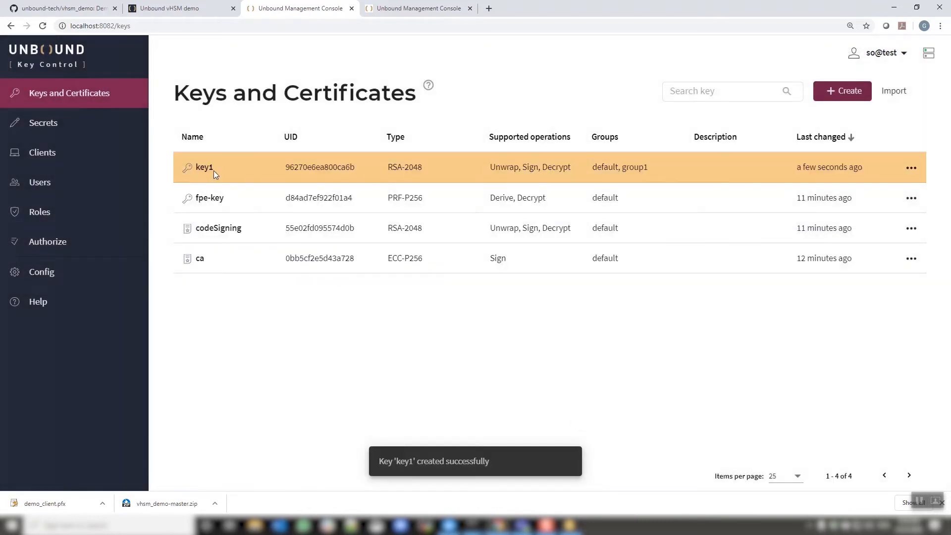
Open key1's info and close it.
click(912, 167)
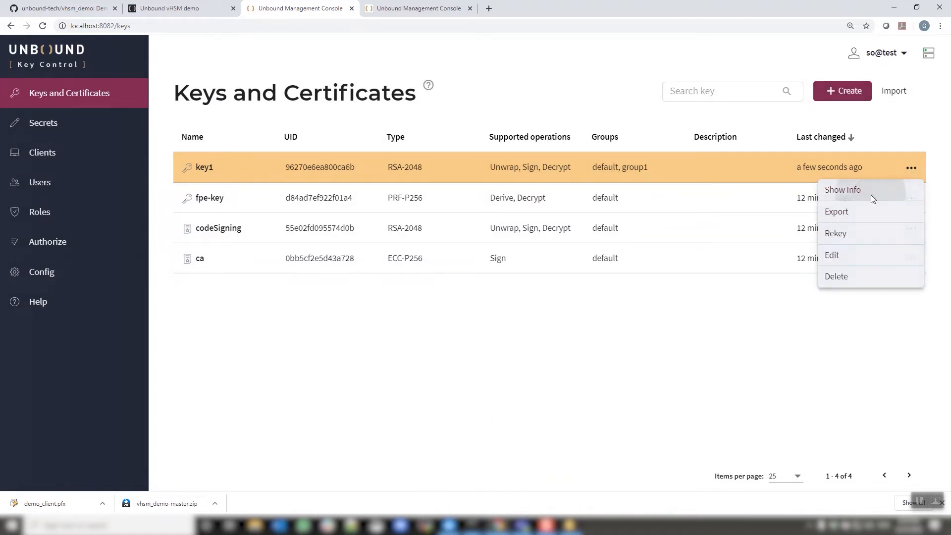
click(871, 194)
click(453, 149)
click(626, 413)
Start rekeying key1, acknowledge the risk, and cancel.
click(910, 167)
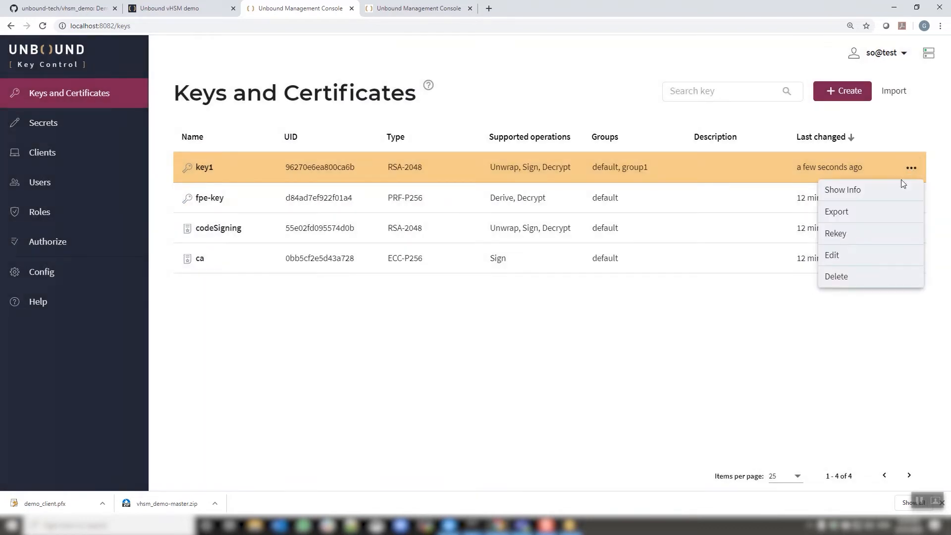
click(872, 233)
click(369, 294)
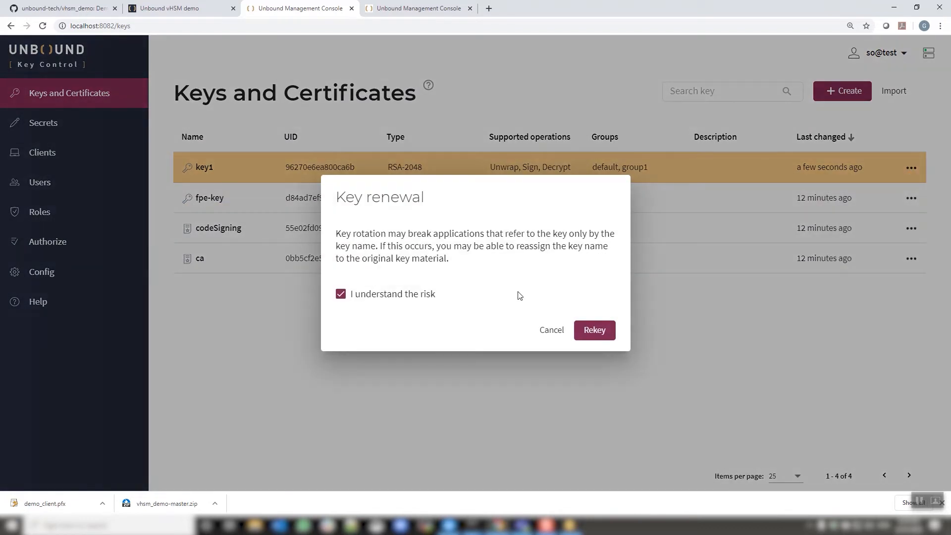
click(551, 330)
Open the export dialog for key1 as a public key (.pem) and cancel it.
click(911, 168)
click(885, 211)
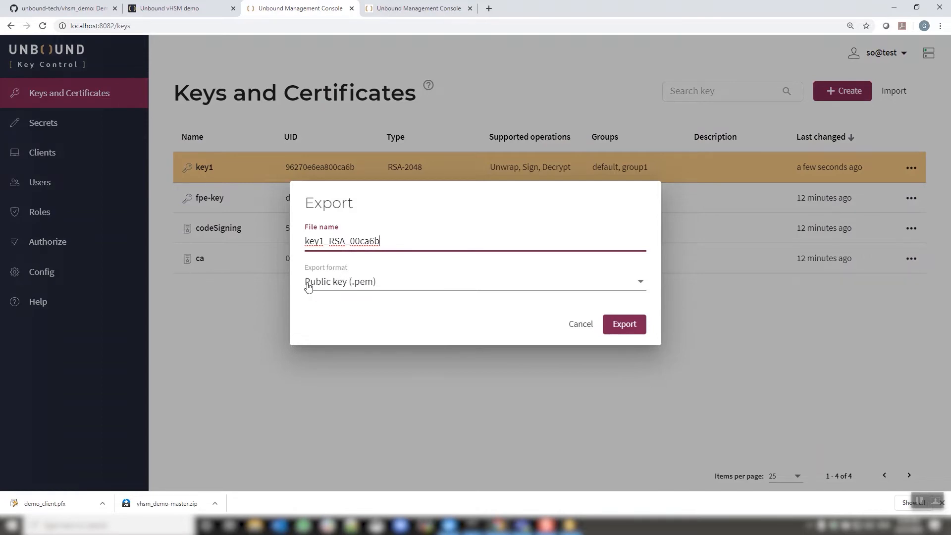
click(579, 326)
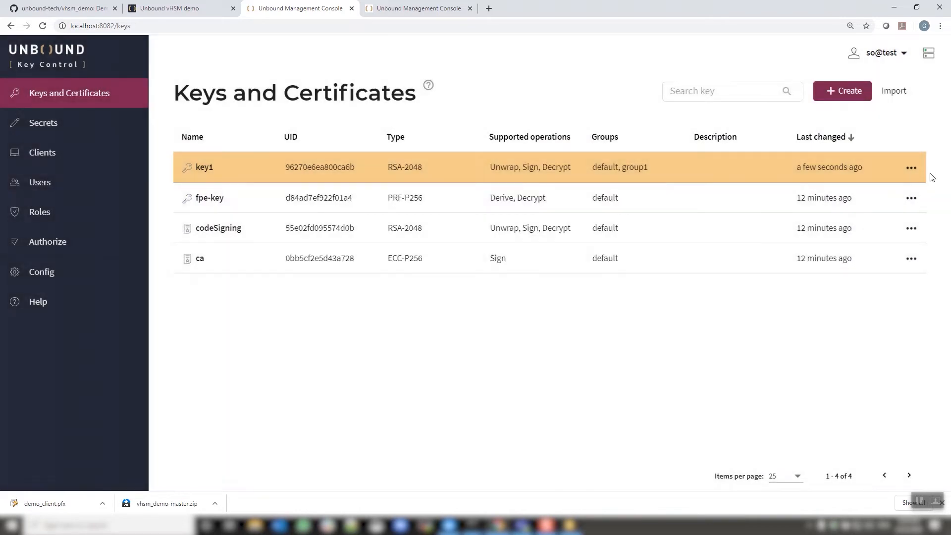
Open key1's edit dialog to review its groups and rotation settings, then cancel.
click(910, 171)
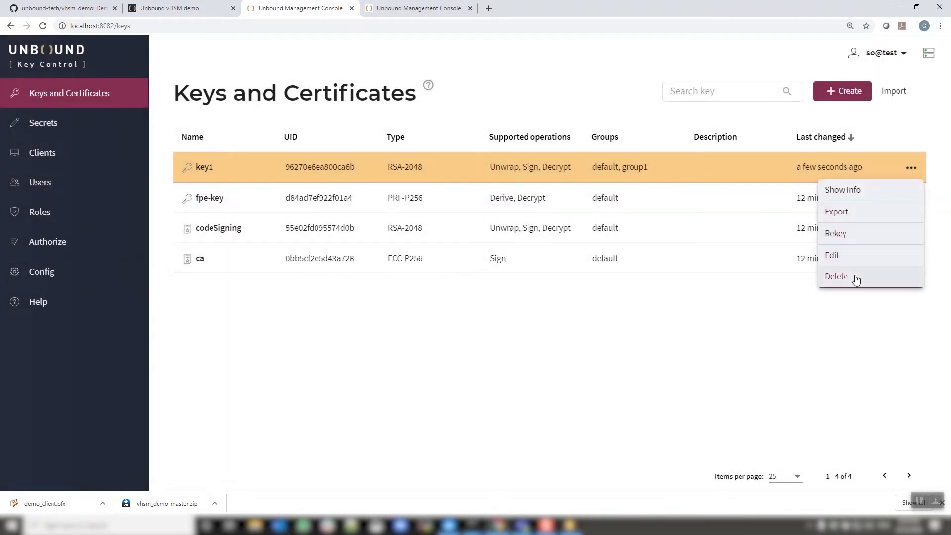
click(837, 257)
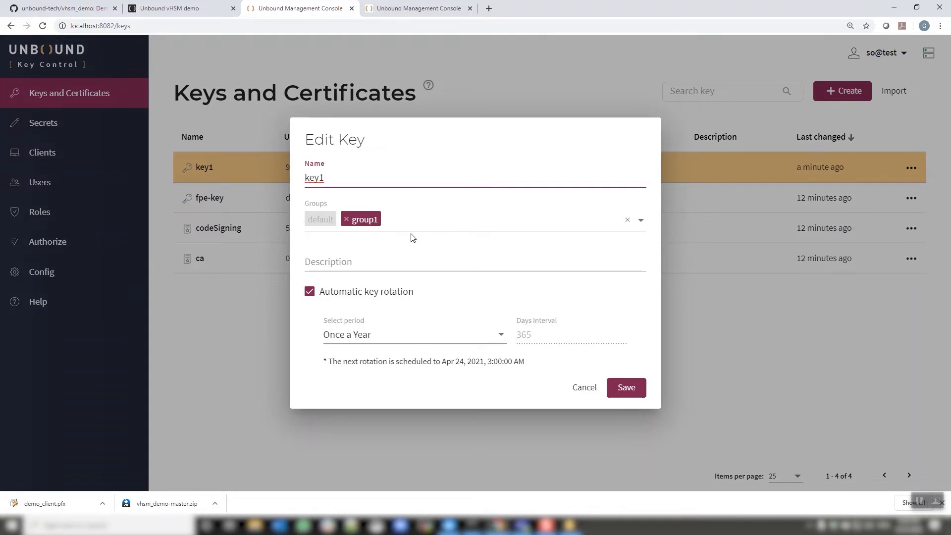
click(585, 387)
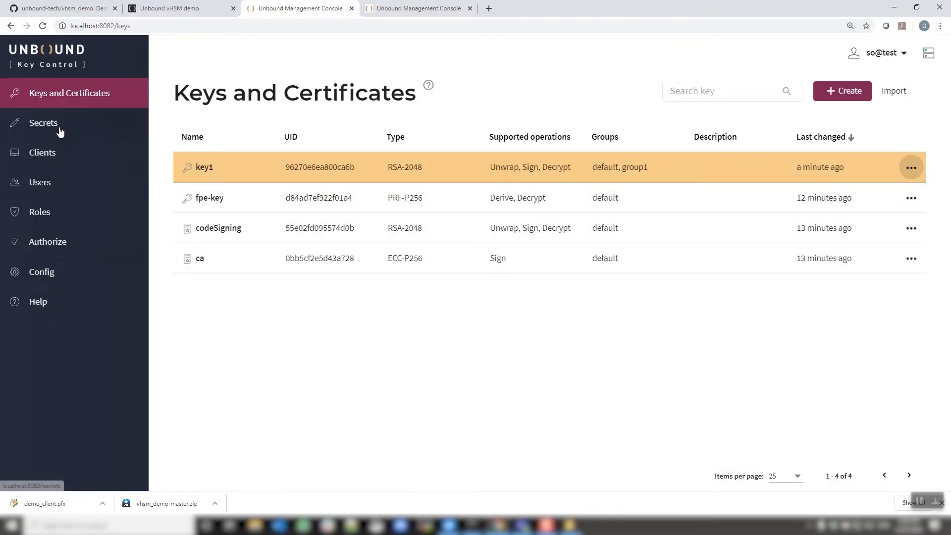
Go to Secrets, open the New Secret dialog, and cancel it.
click(59, 131)
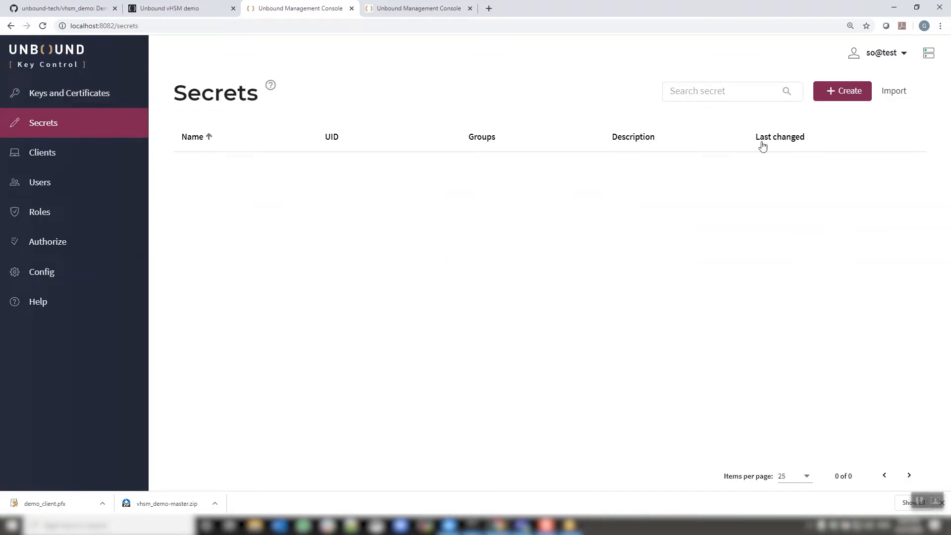
click(846, 95)
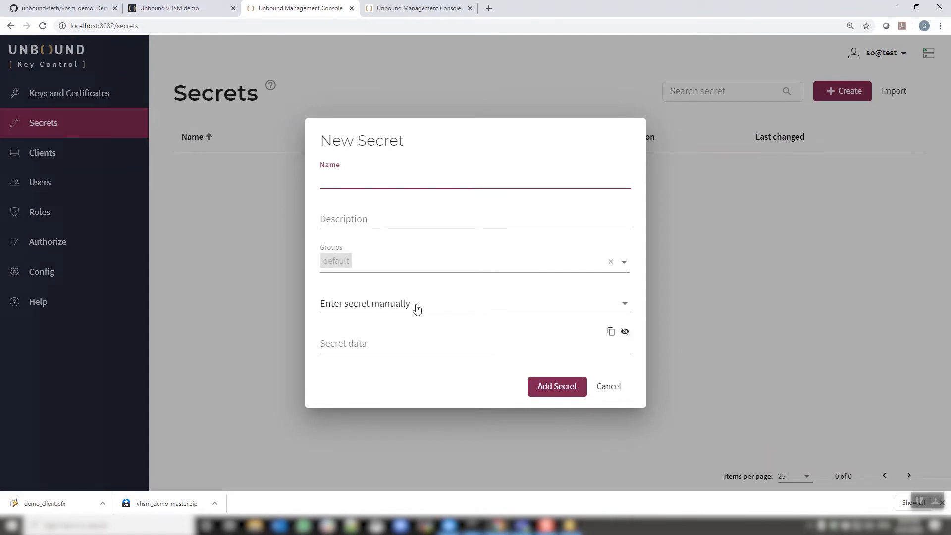
click(609, 388)
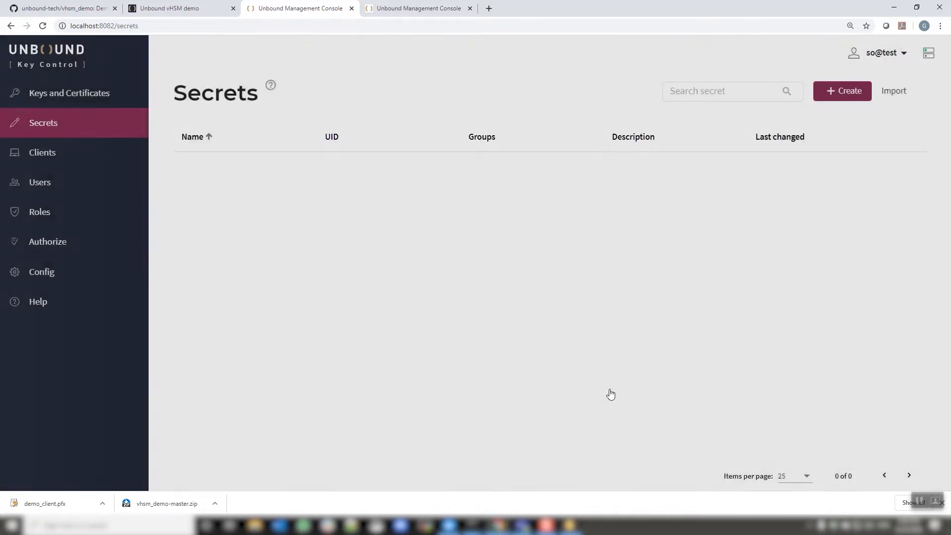
Create a client named clien1 with activation code registration, select its activation code, and close the dialog.
click(49, 157)
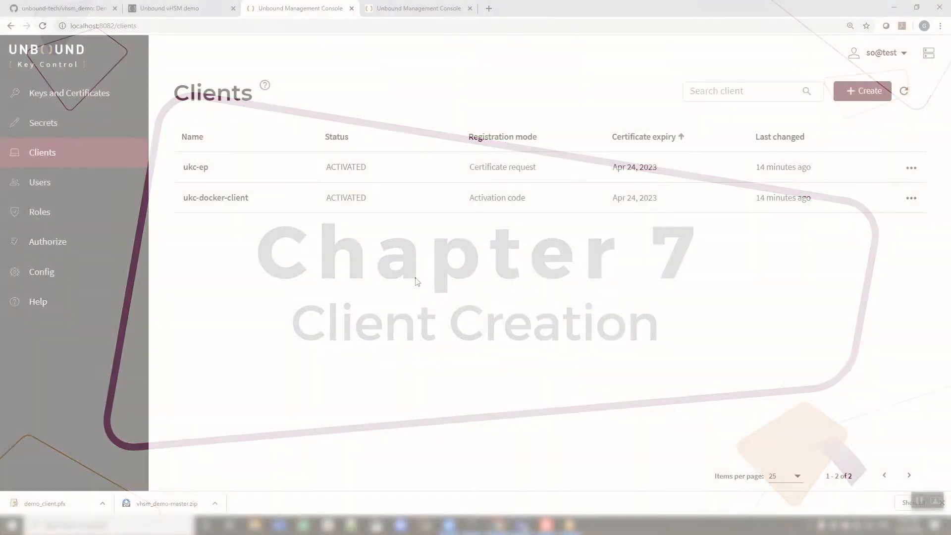
click(849, 91)
click(451, 219)
text(clien1)
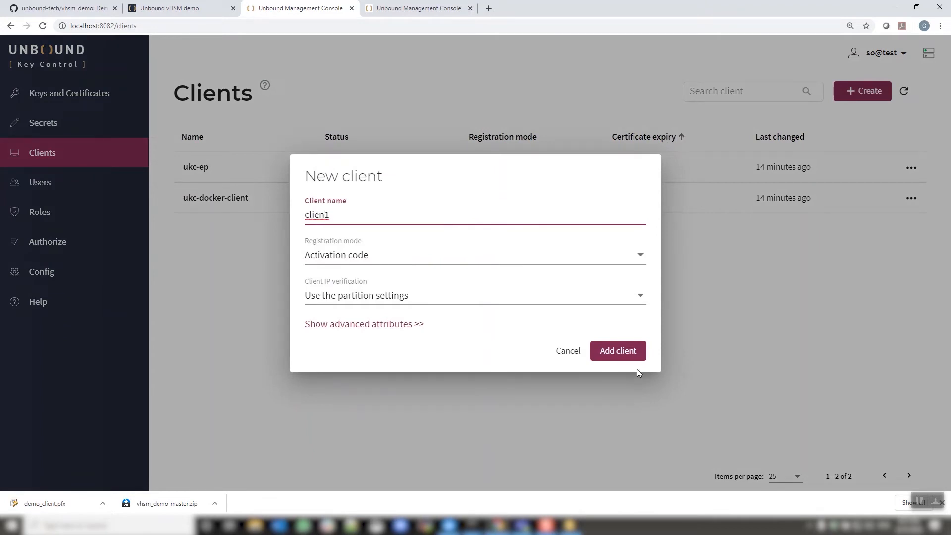
click(622, 345)
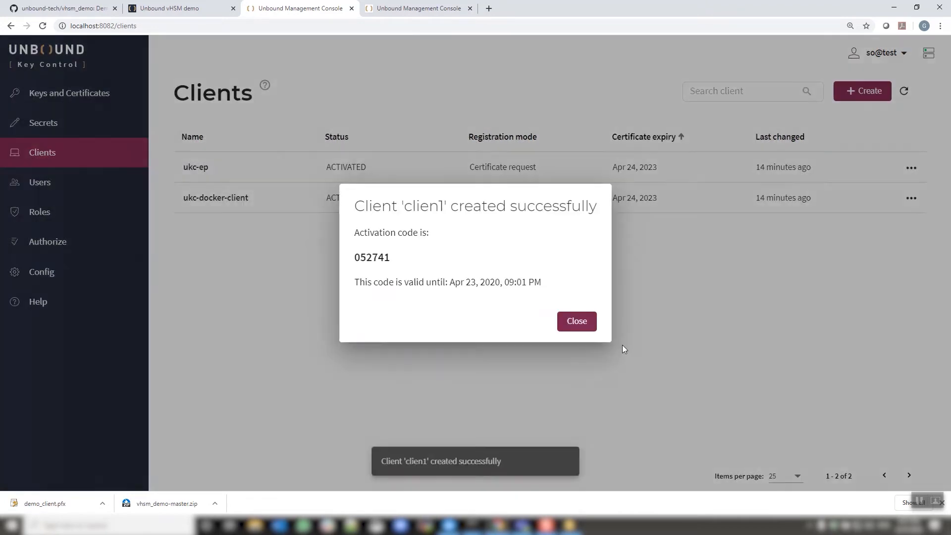
double_click(370, 257)
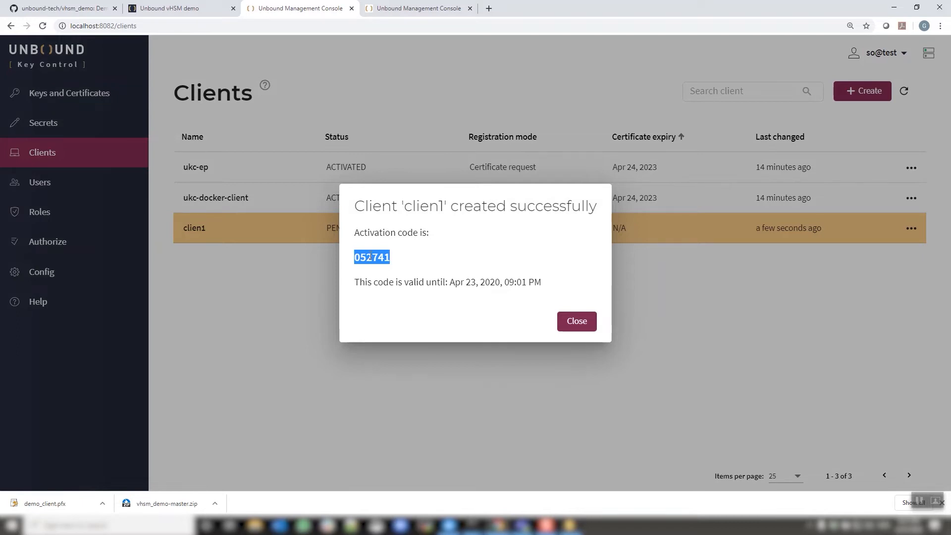
click(576, 327)
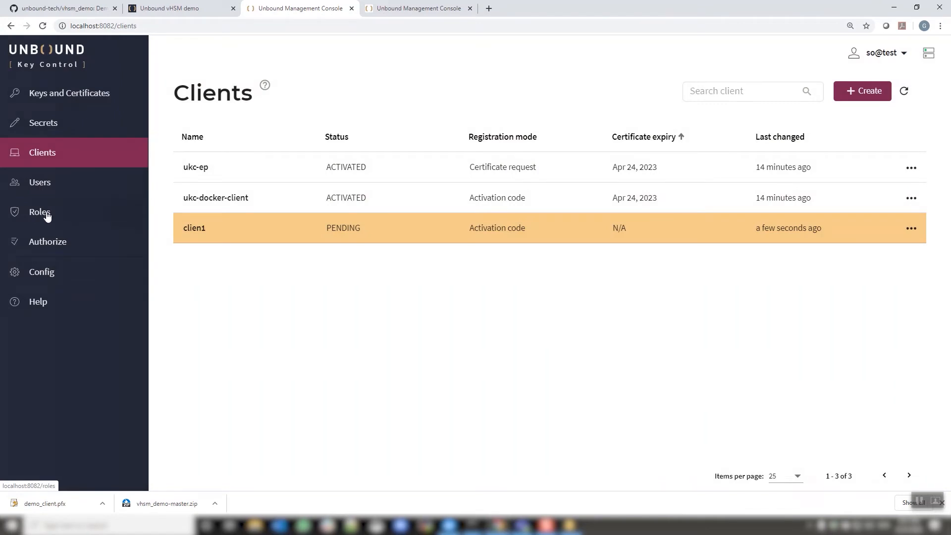
Go to Roles and start a new role named encryptor.
click(44, 213)
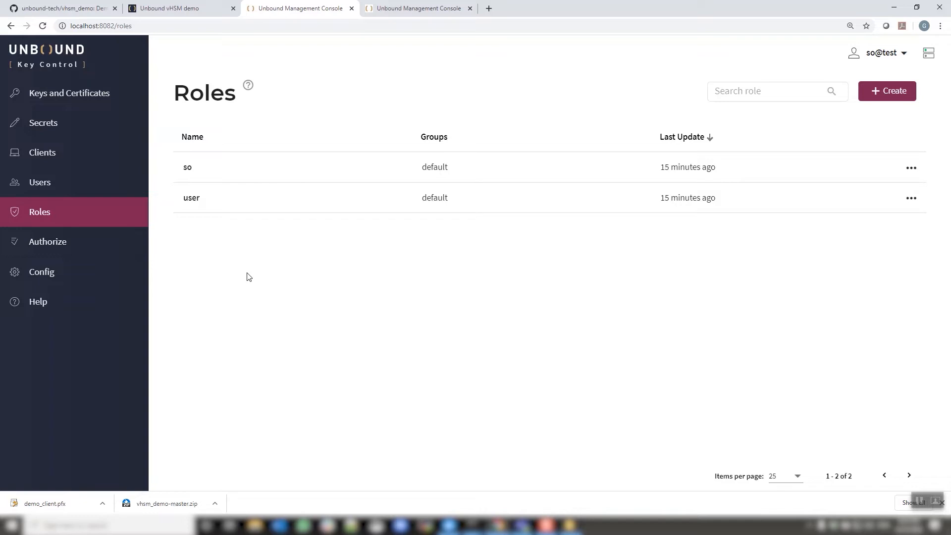
click(897, 100)
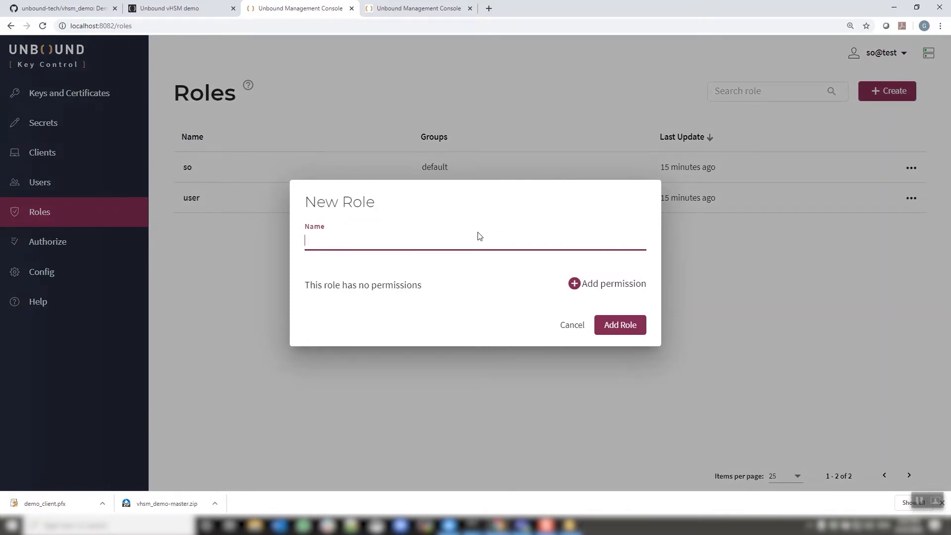
text(encryptor)
Add a permission to the role granting the Encrypt operation on group1.
click(575, 284)
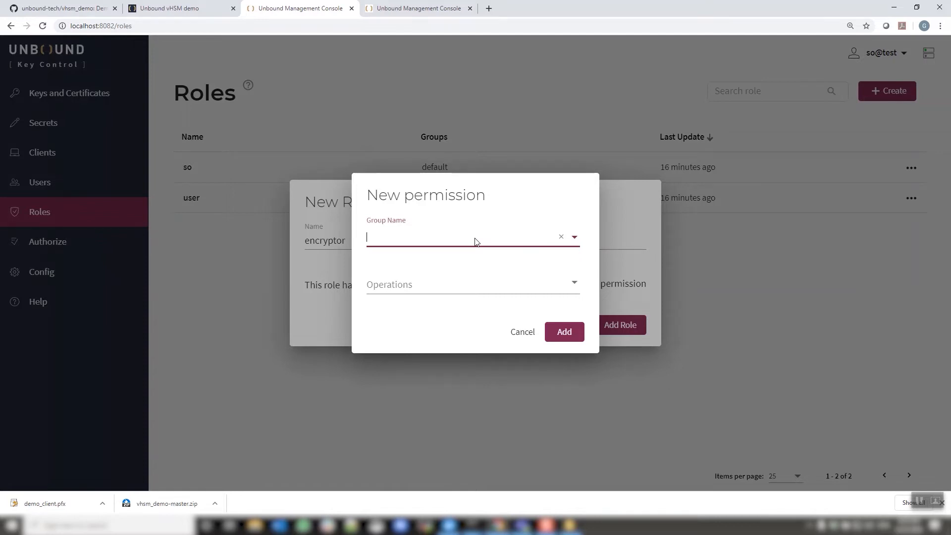
click(574, 239)
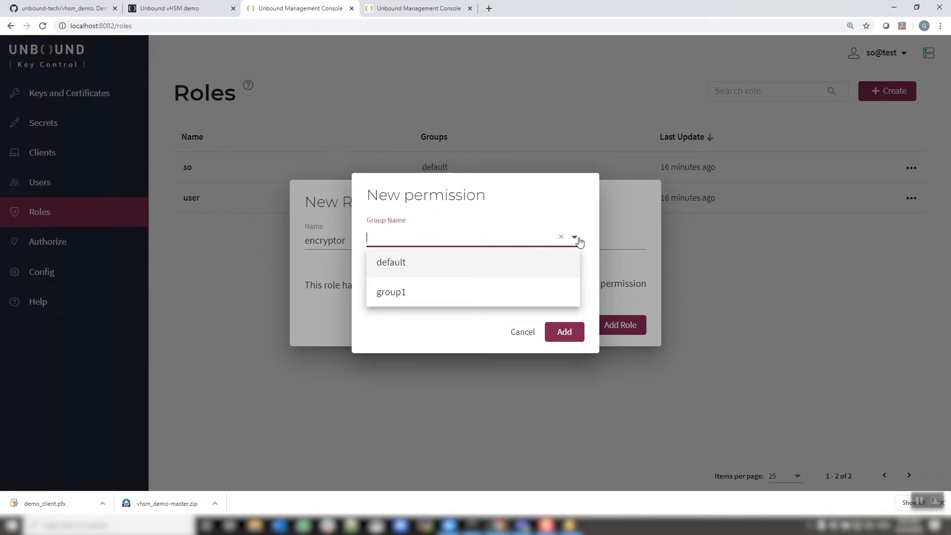
click(427, 289)
click(574, 288)
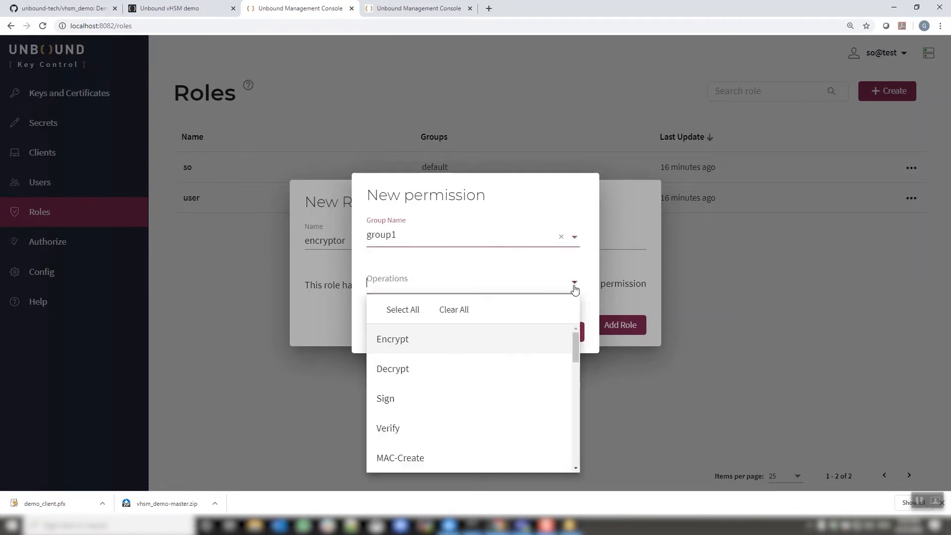
click(470, 337)
click(491, 211)
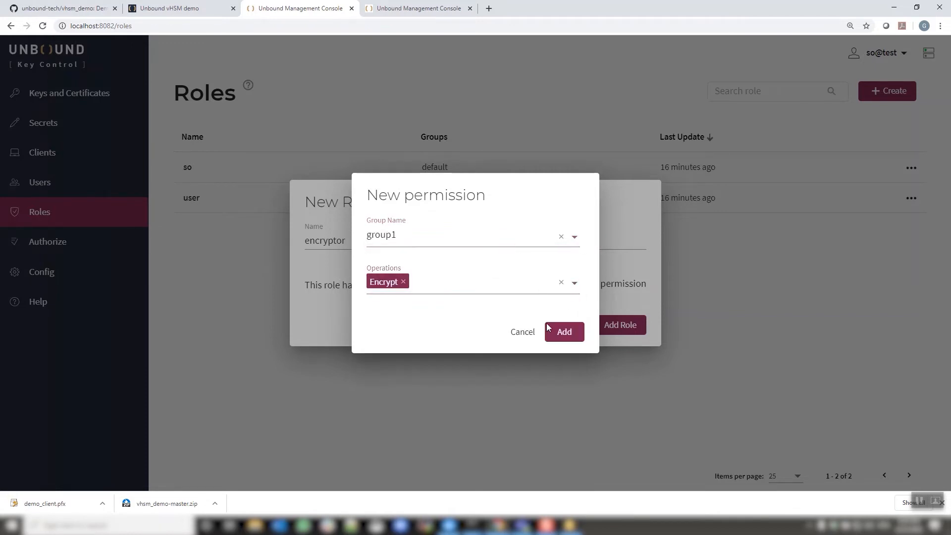
click(550, 328)
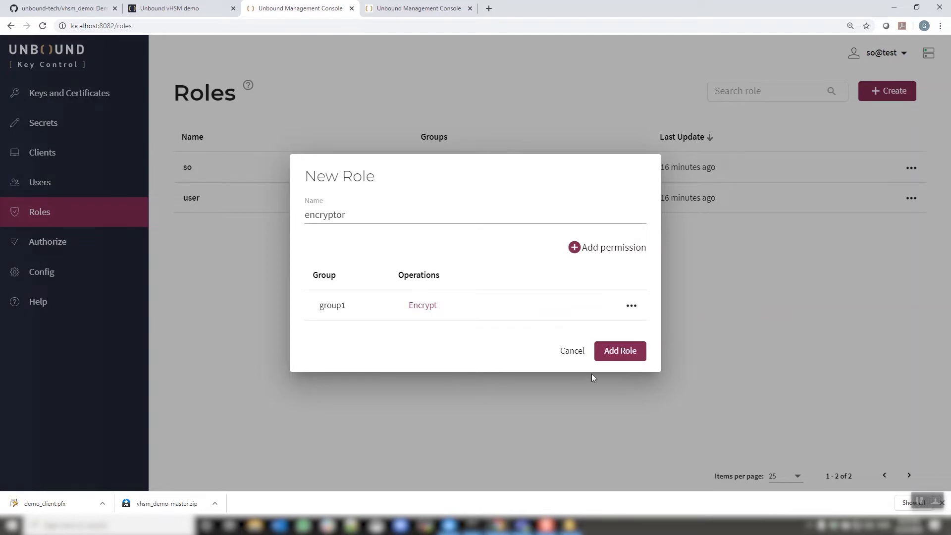
Save the new encryptor role.
click(616, 355)
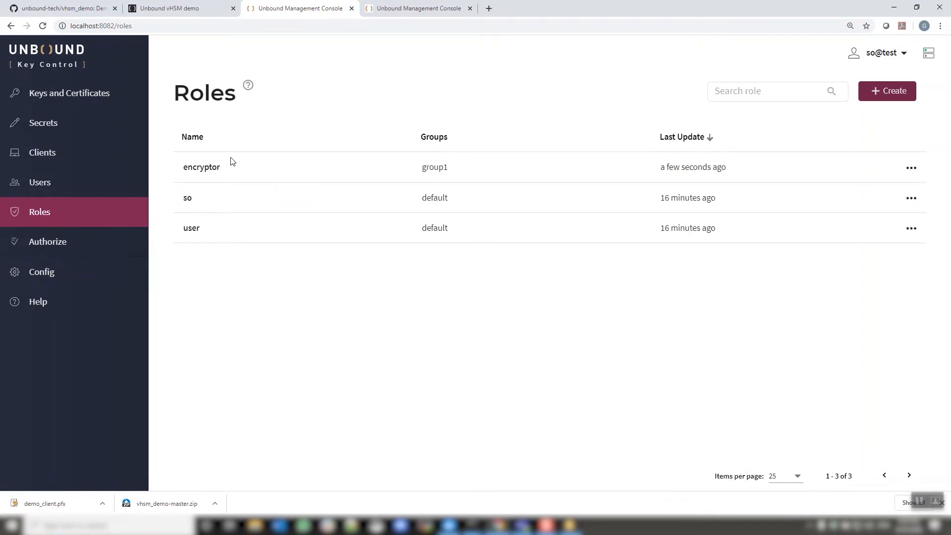
Create a partition user so2 with the so role, Standard authentication and a password, accepting the SO-role warning.
click(30, 188)
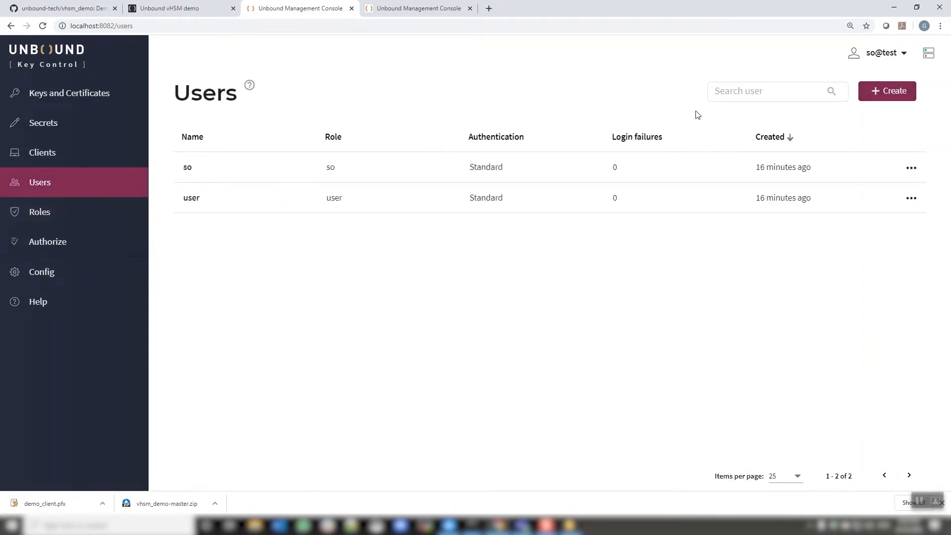
click(884, 92)
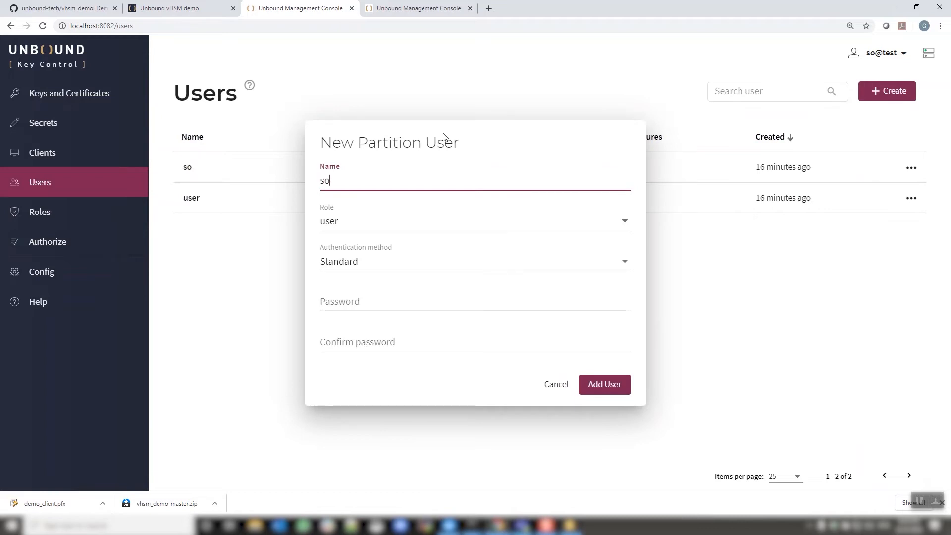
click(494, 226)
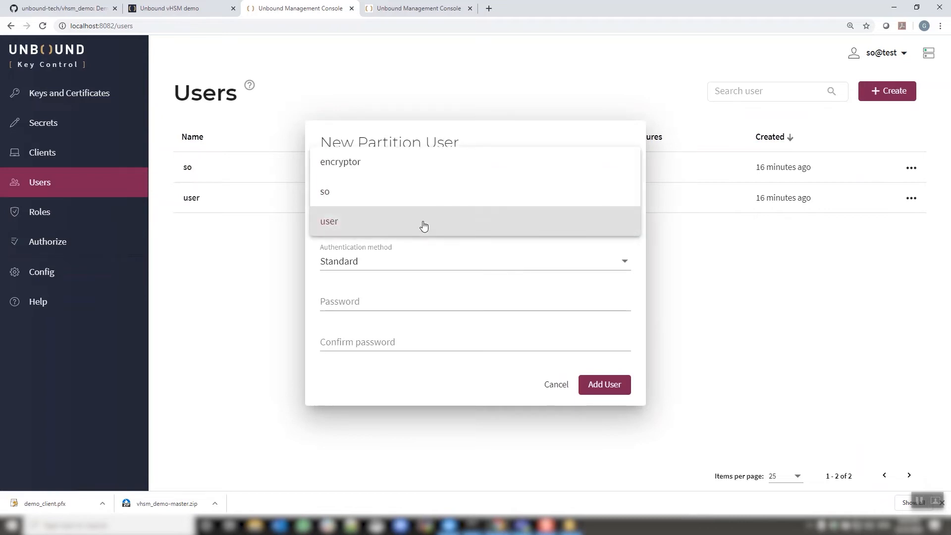
click(365, 195)
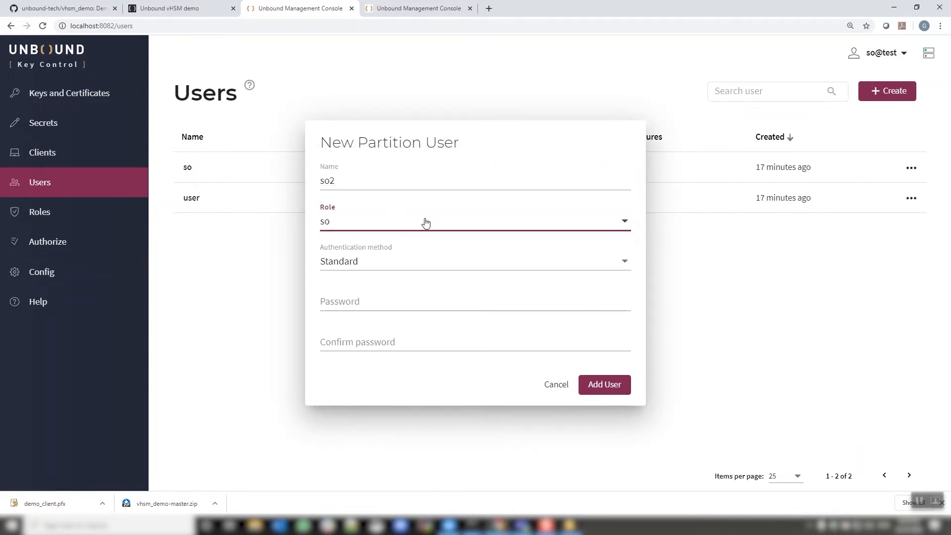
click(361, 262)
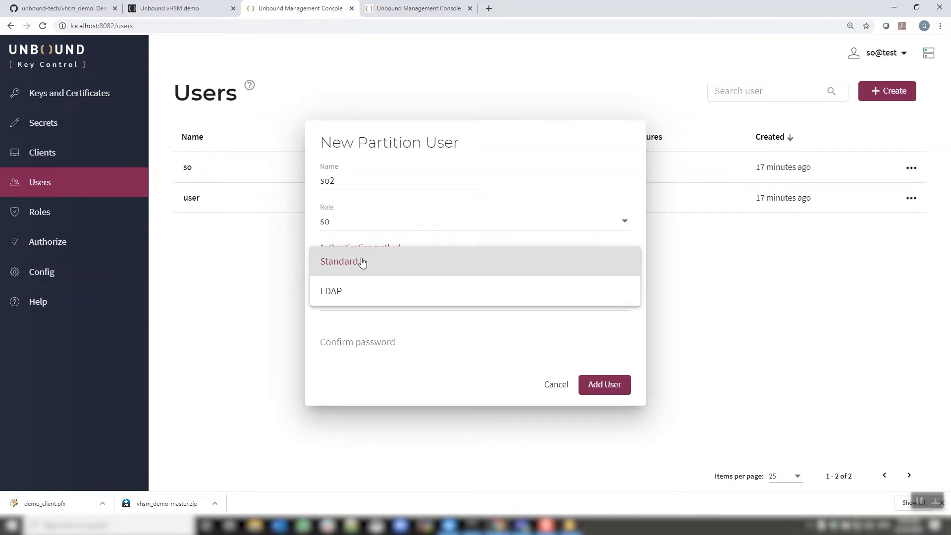
click(363, 263)
click(363, 302)
text(•••••••)
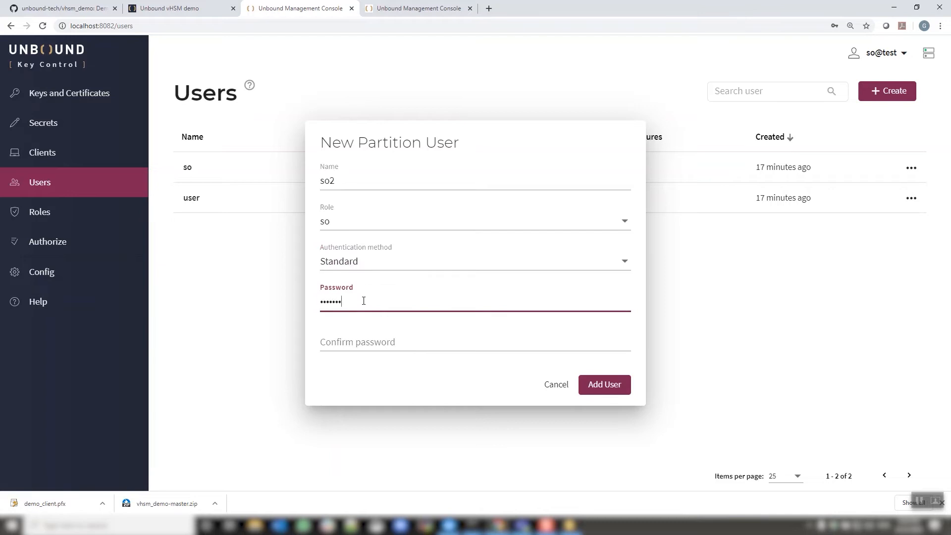
text(••)
key(Tab)
text(•••••••••)
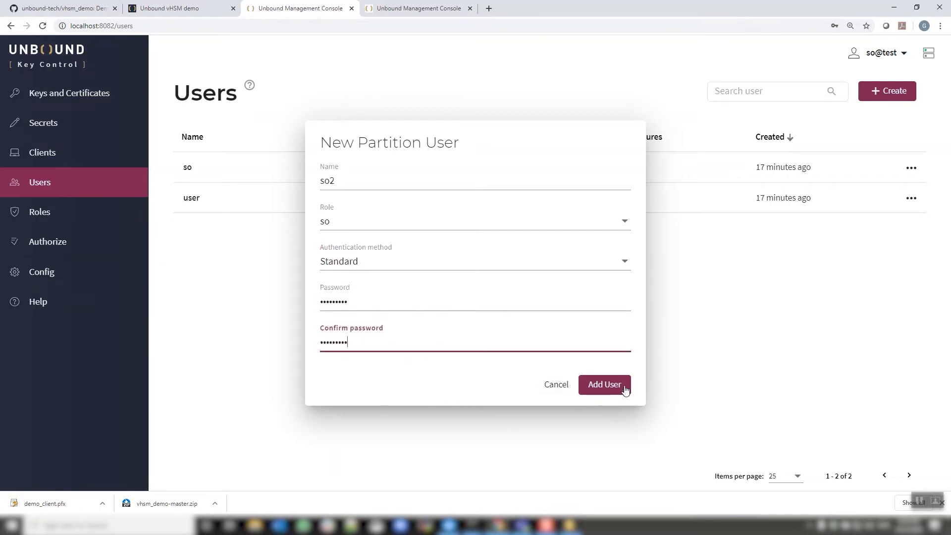
click(625, 385)
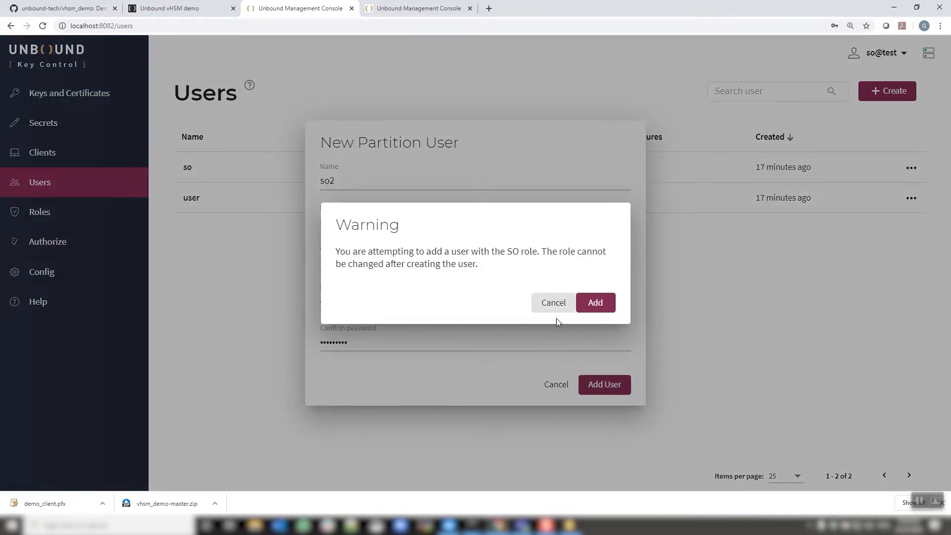
click(597, 304)
click(886, 90)
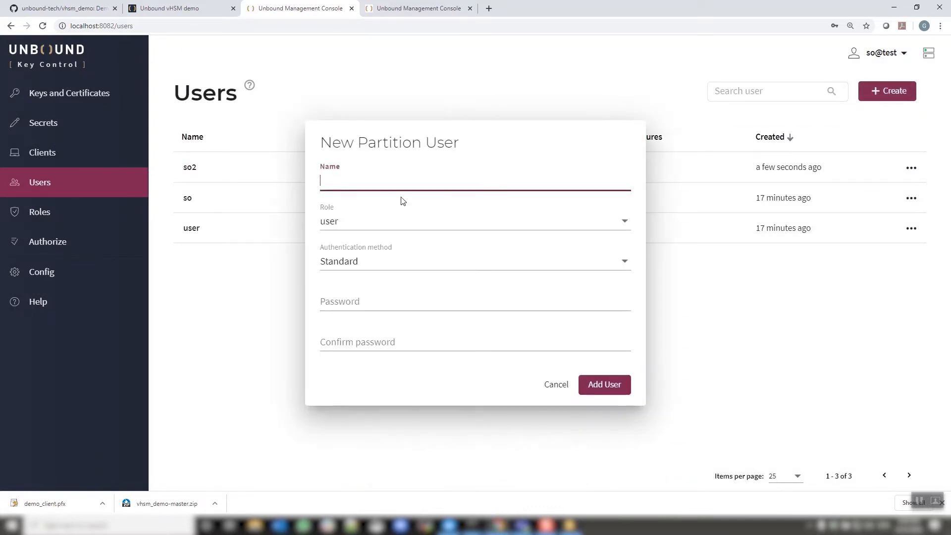
click(380, 222)
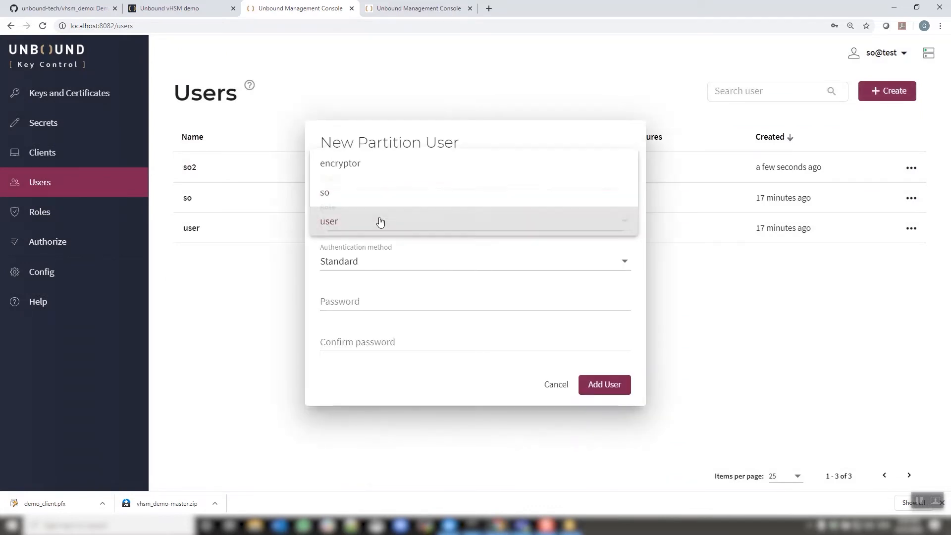
click(361, 168)
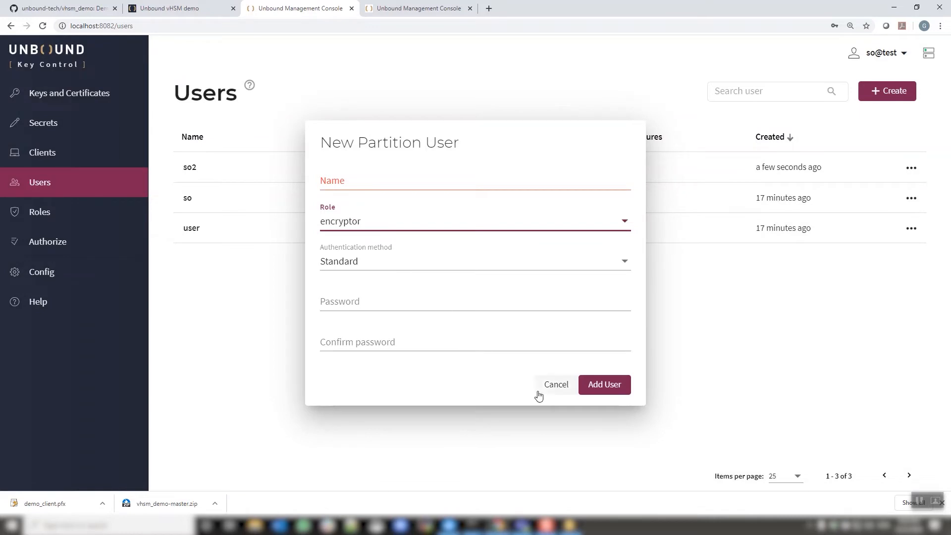
click(556, 384)
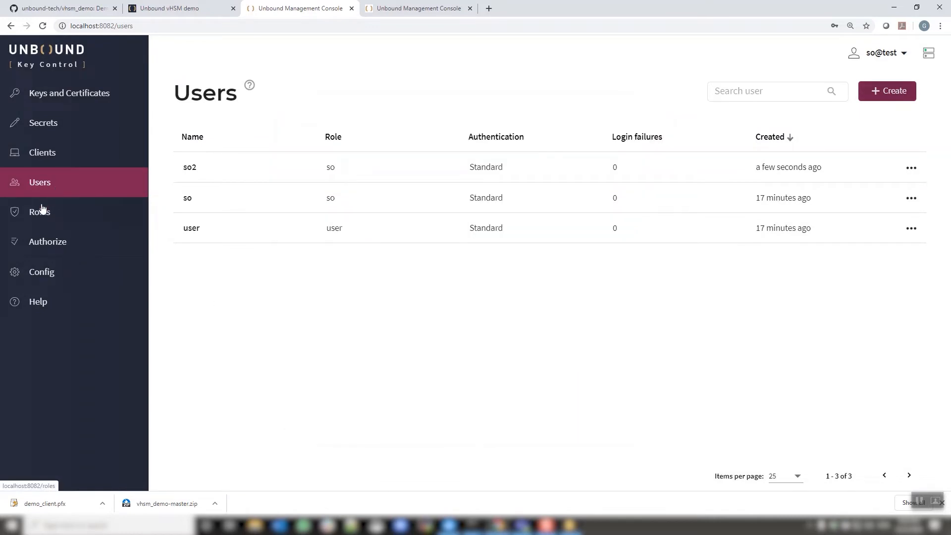
Add Delete key to the quorum operations in the partition settings.
click(41, 272)
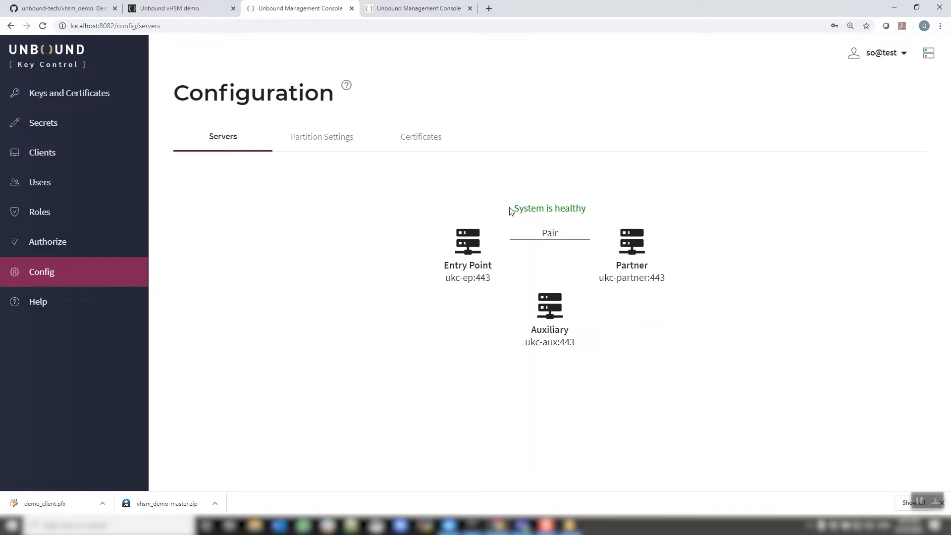
click(322, 141)
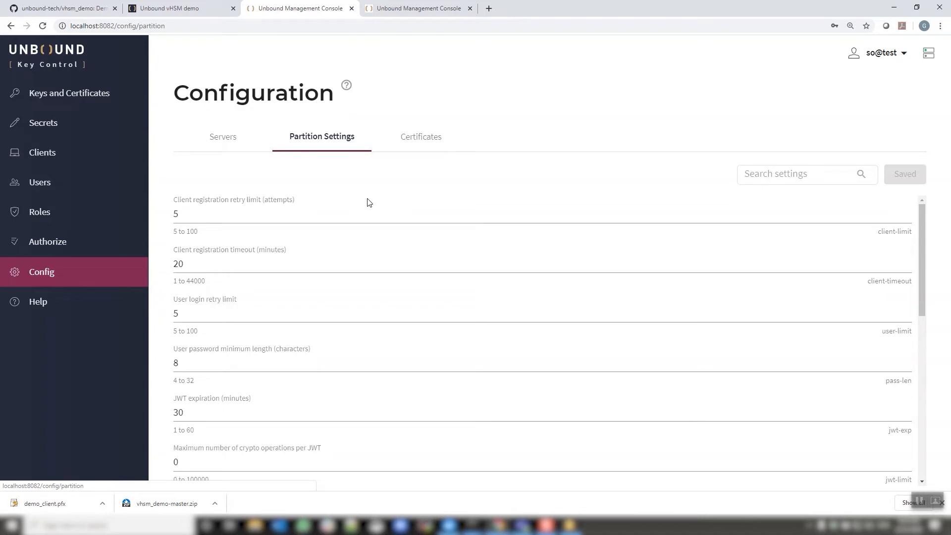
scroll(369, 203, down, 5)
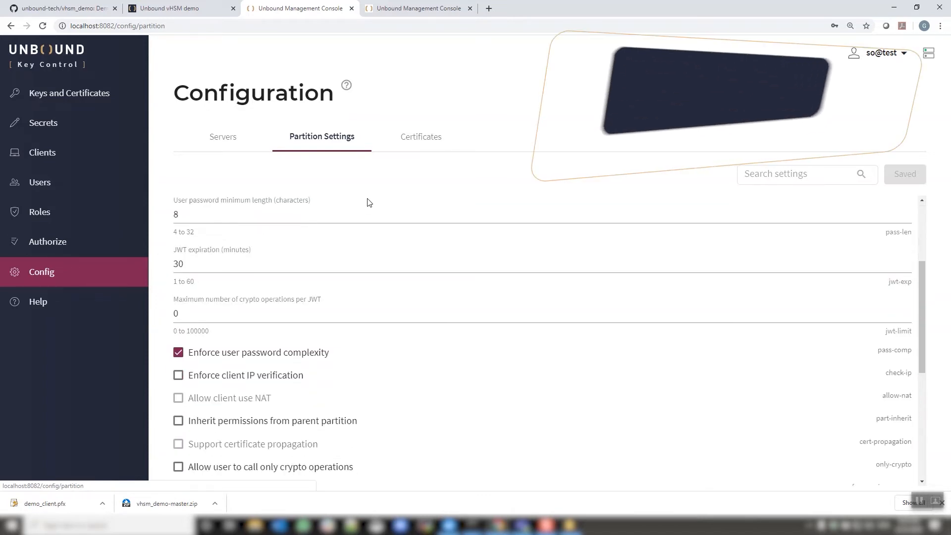
scroll(369, 202, down, 4)
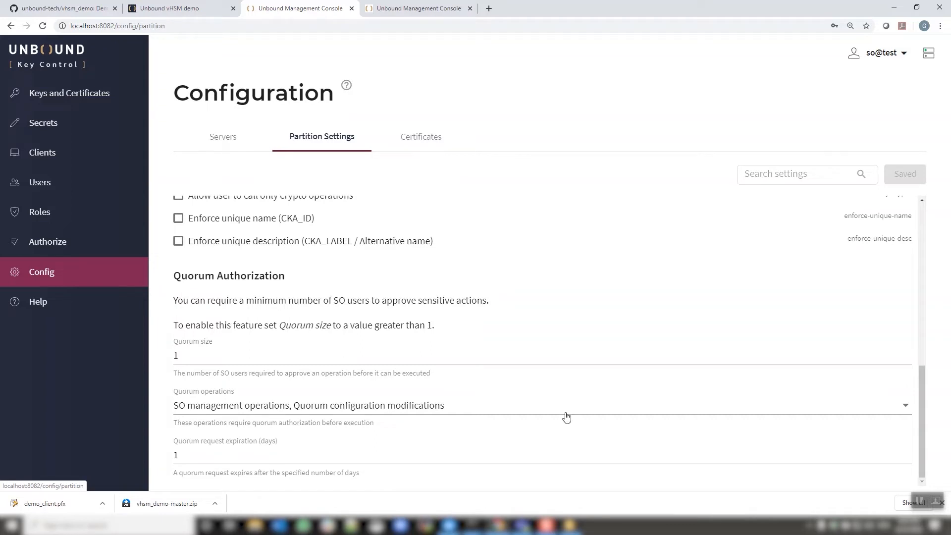
click(907, 411)
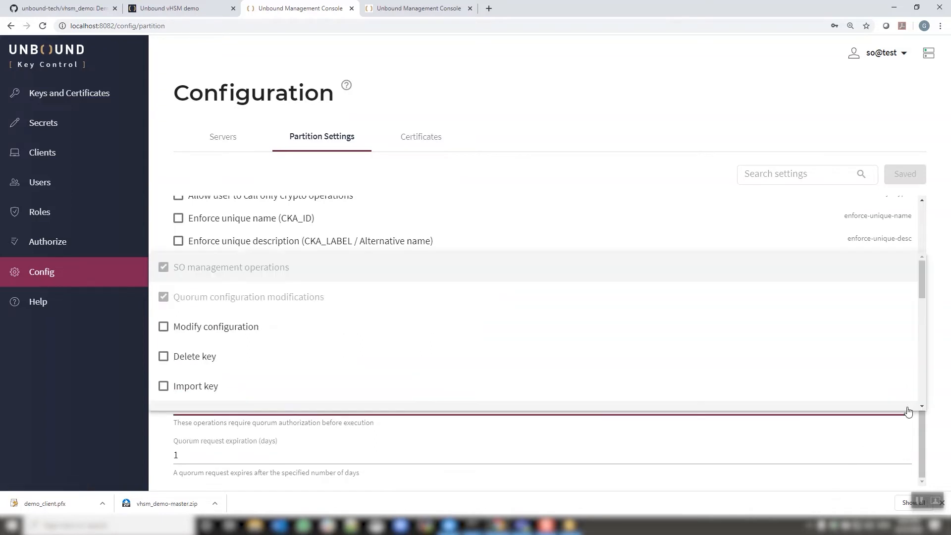
mouse_move(922, 292)
mouse_down()
mouse_move(922, 313)
mouse_move(923, 304)
mouse_up()
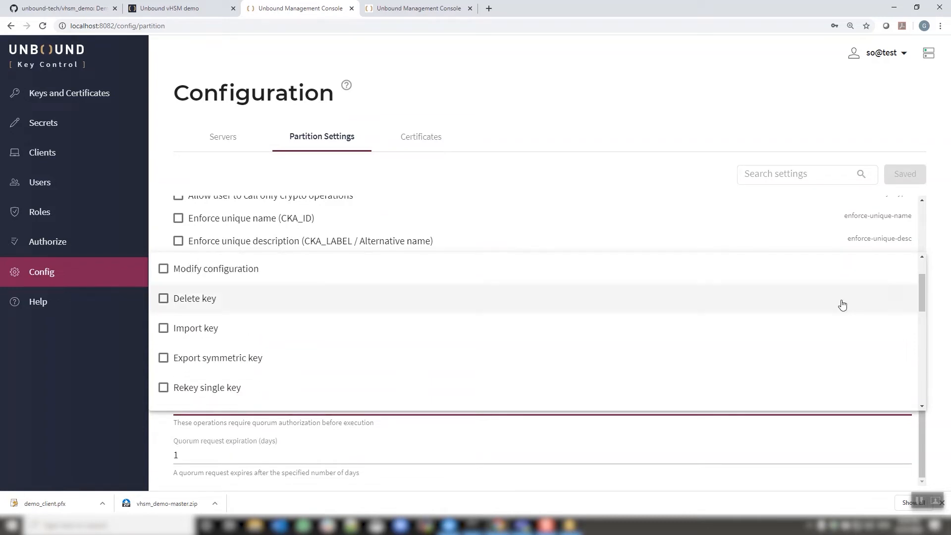
click(163, 298)
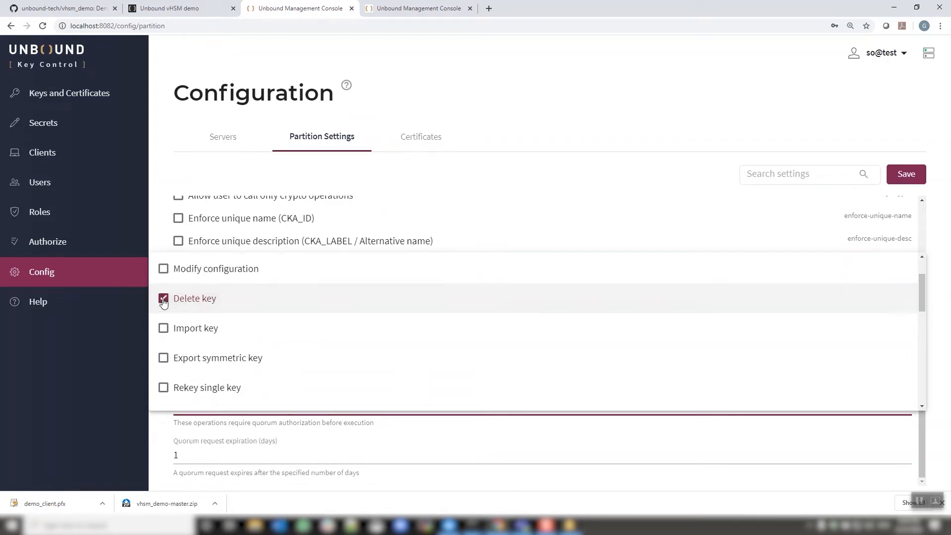
click(463, 176)
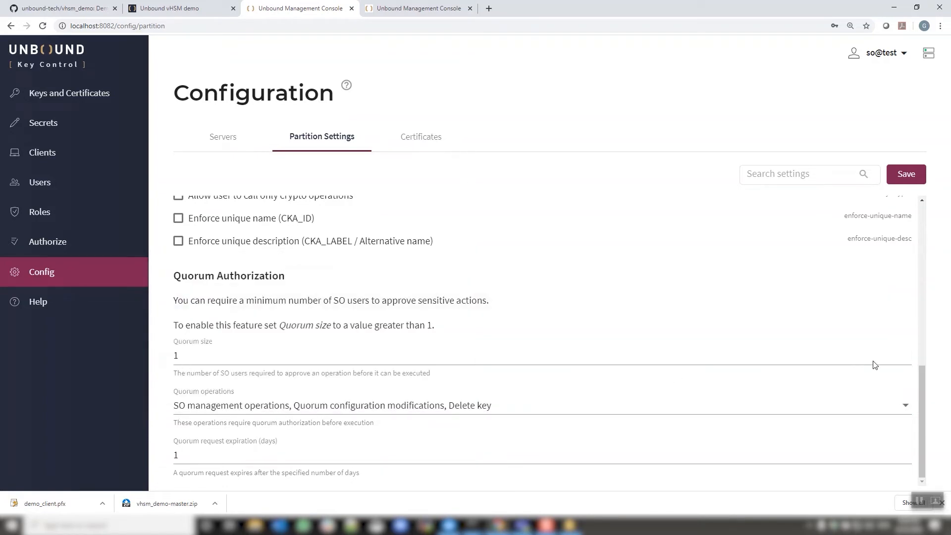
Set the quorum size to 2 and save the partition settings.
click(907, 352)
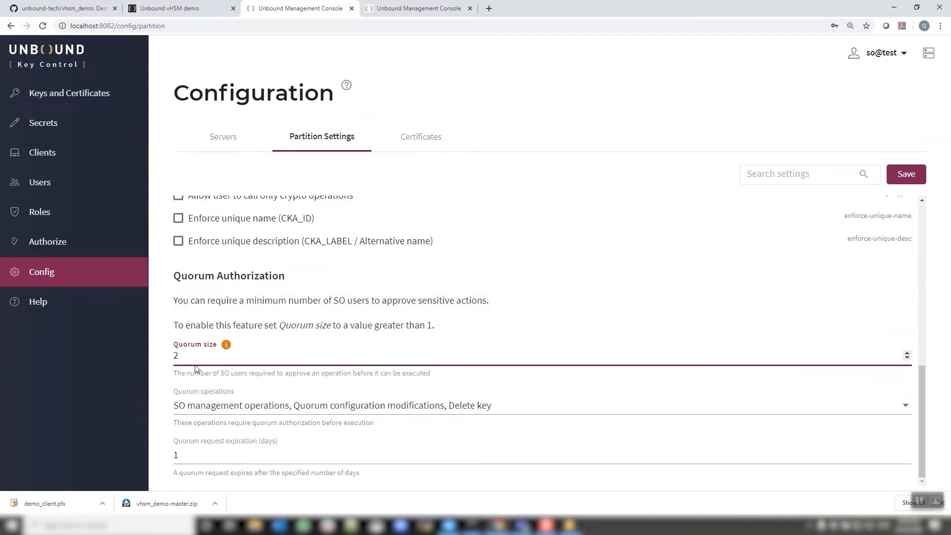
click(906, 176)
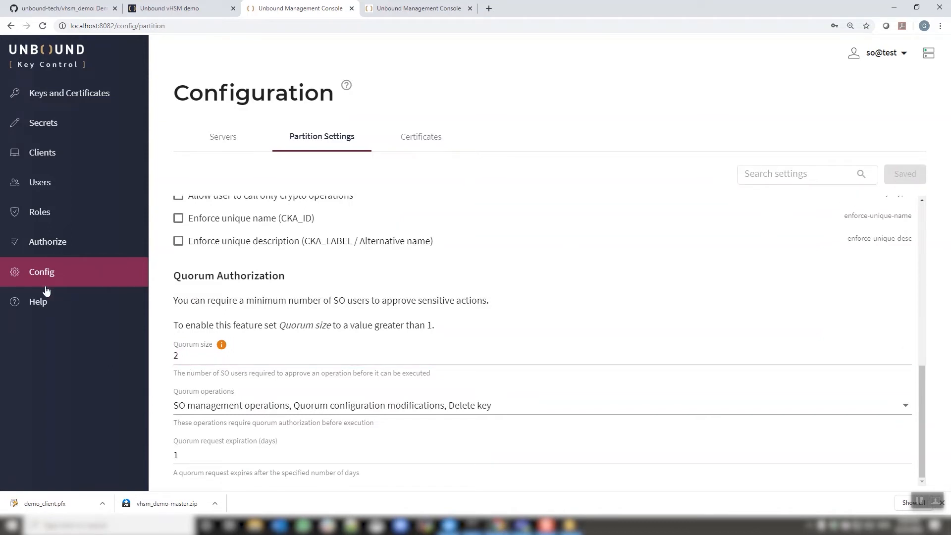
Request deletion of key1 and dismiss the quorum authorization notice.
click(69, 99)
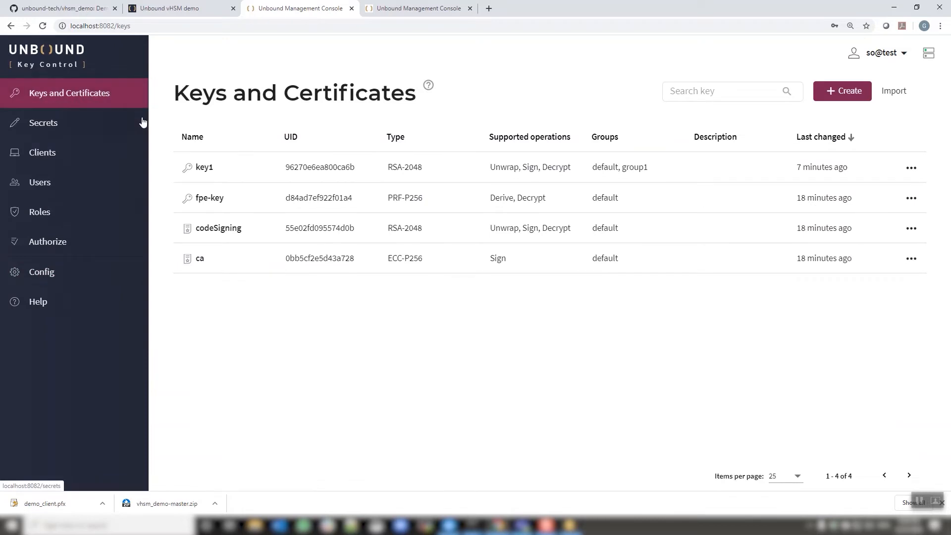
click(911, 171)
click(856, 277)
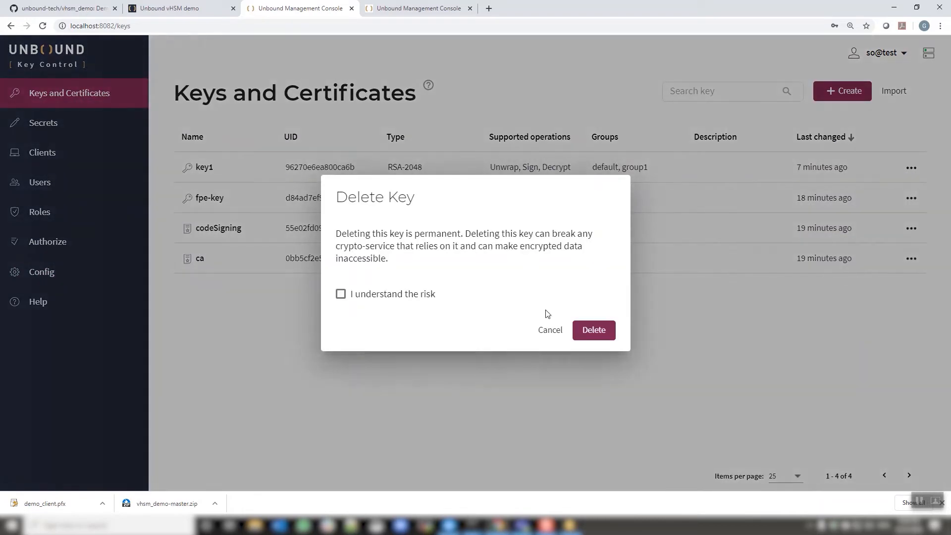
click(582, 330)
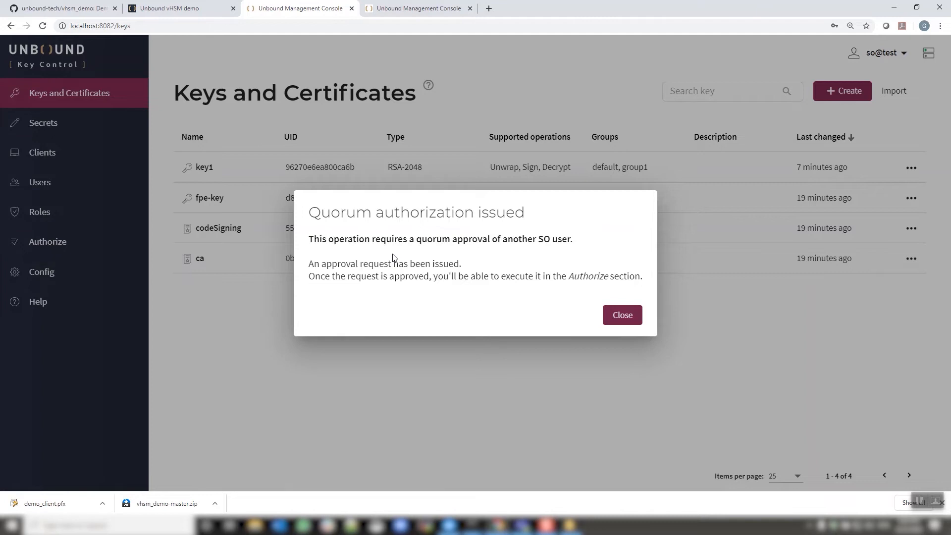
click(623, 315)
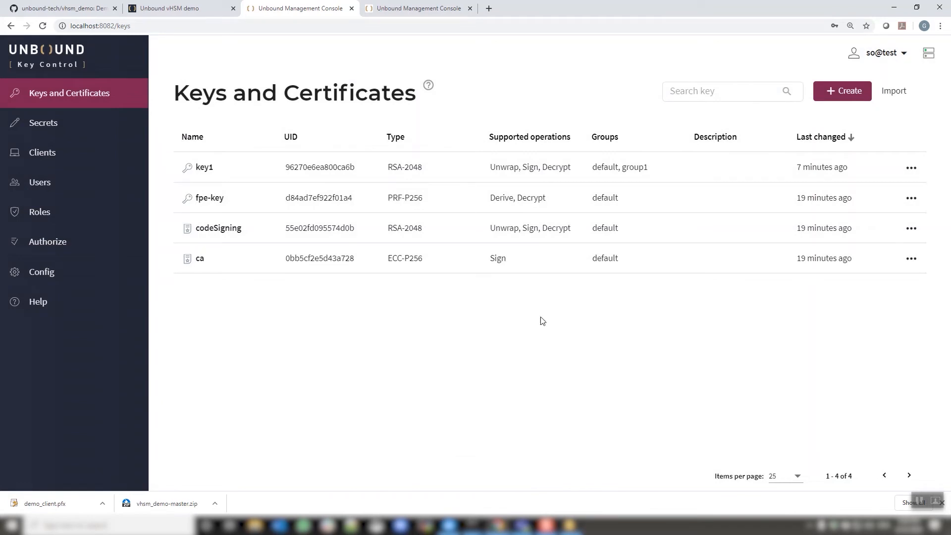
Review the details of the key1 deletion request among your own requests.
click(53, 248)
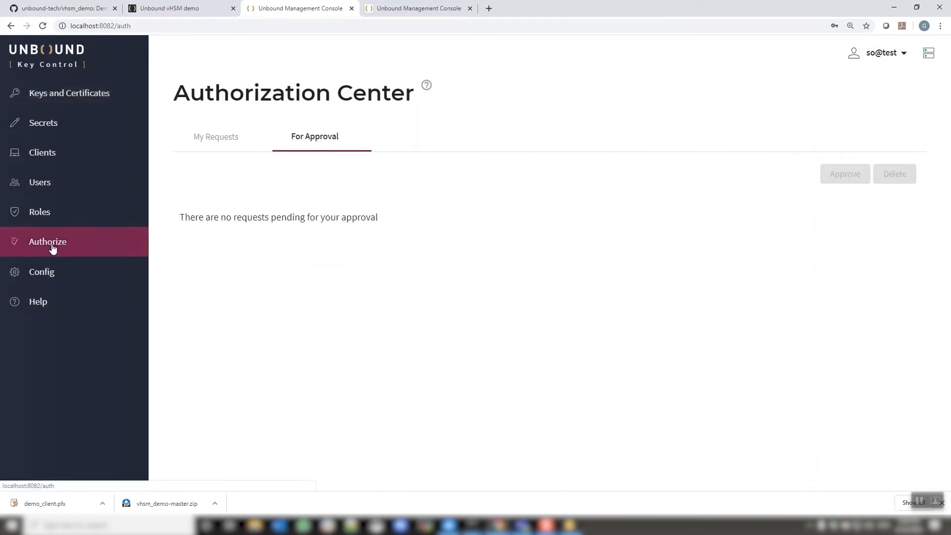
click(200, 144)
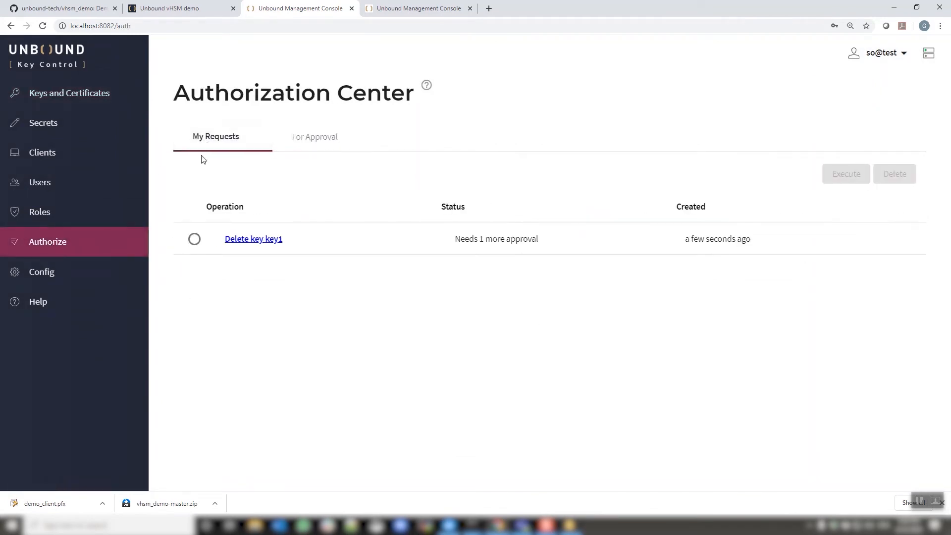
click(255, 239)
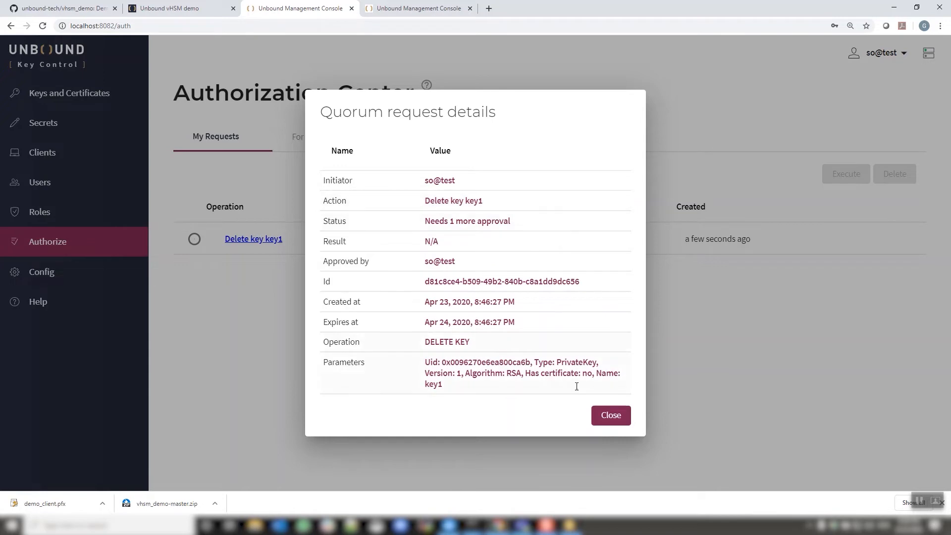
click(610, 425)
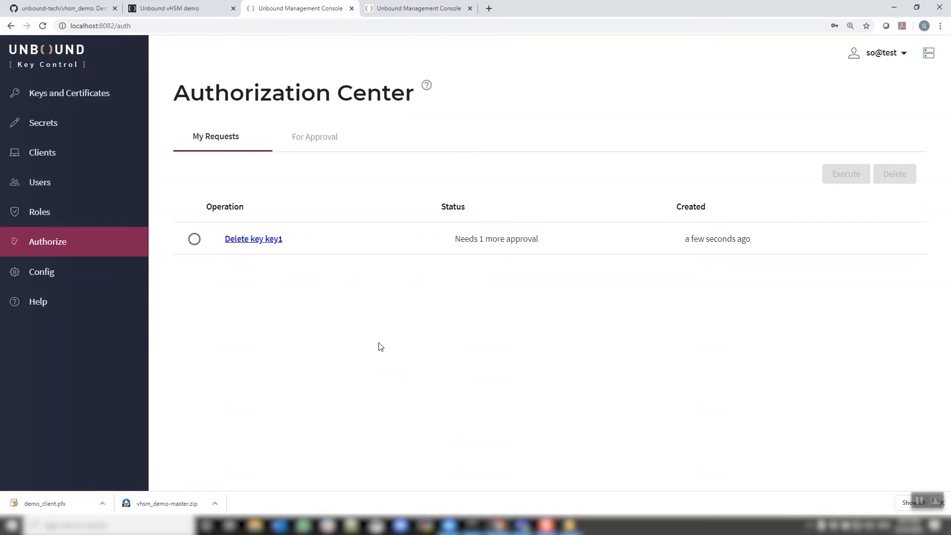
Log out and log back in as so2 with its password.
click(872, 53)
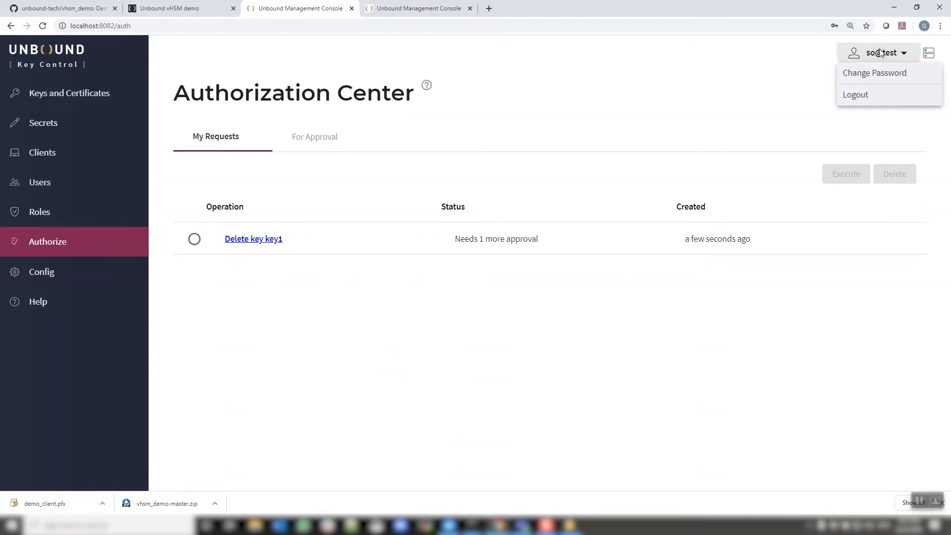
click(861, 94)
click(389, 222)
text(so2)
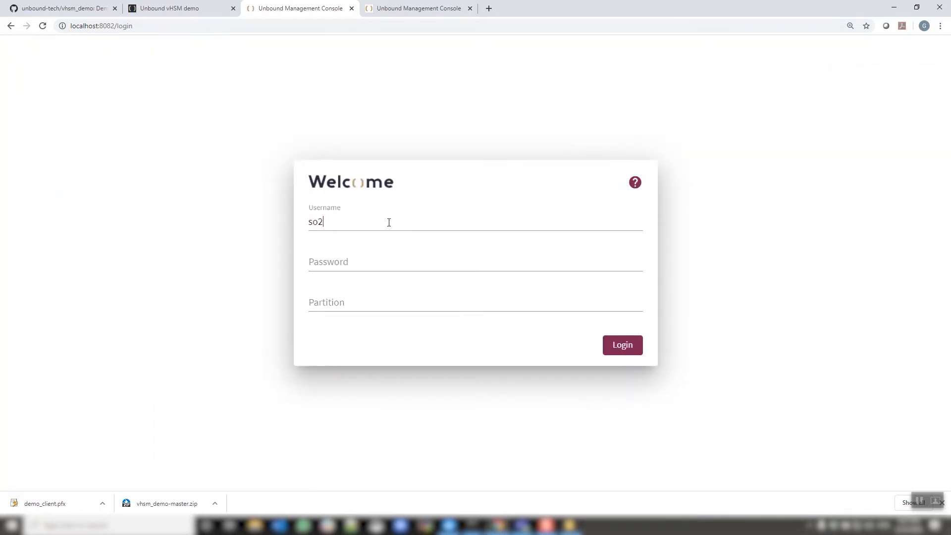
text(*********)
key(Tab)
key(Return)
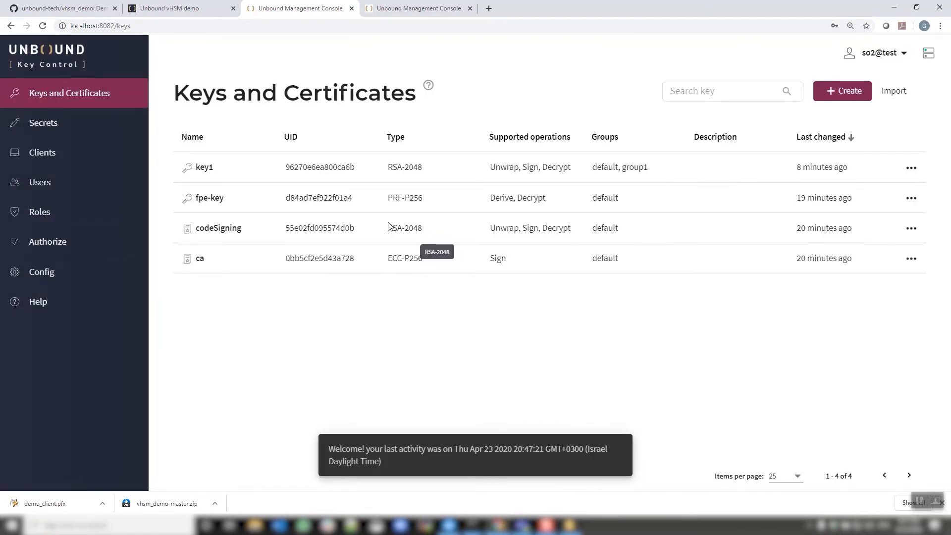
Open the pending key1 deletion request in the Authorization Center, review its details and approve it.
click(54, 247)
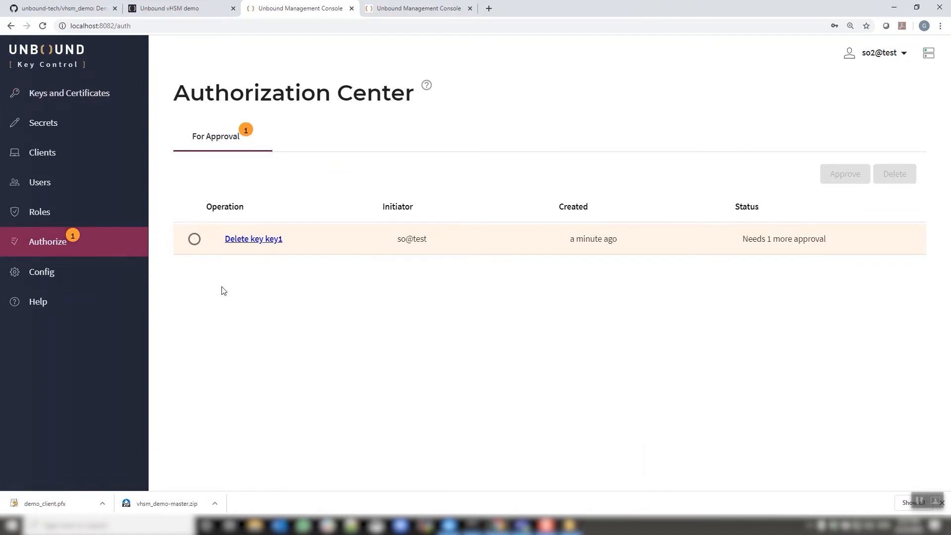
click(246, 239)
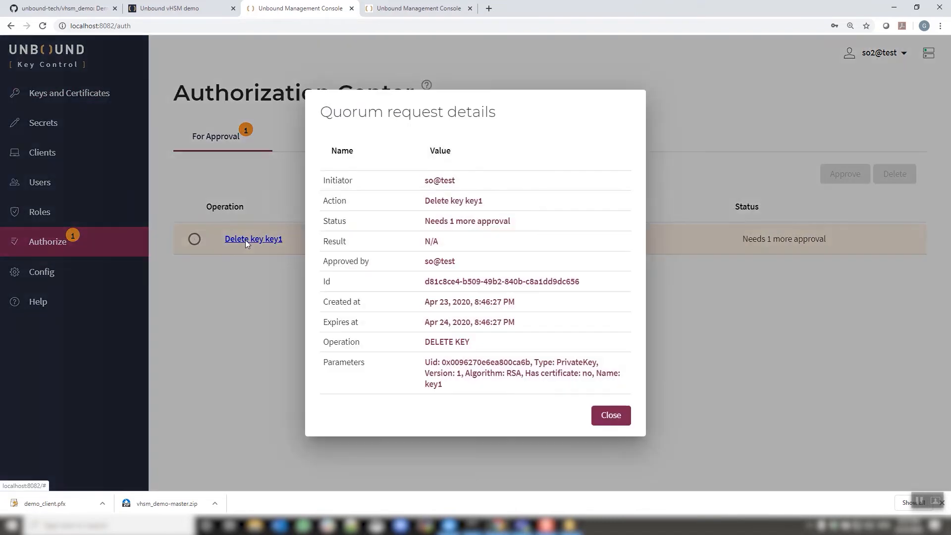
click(601, 418)
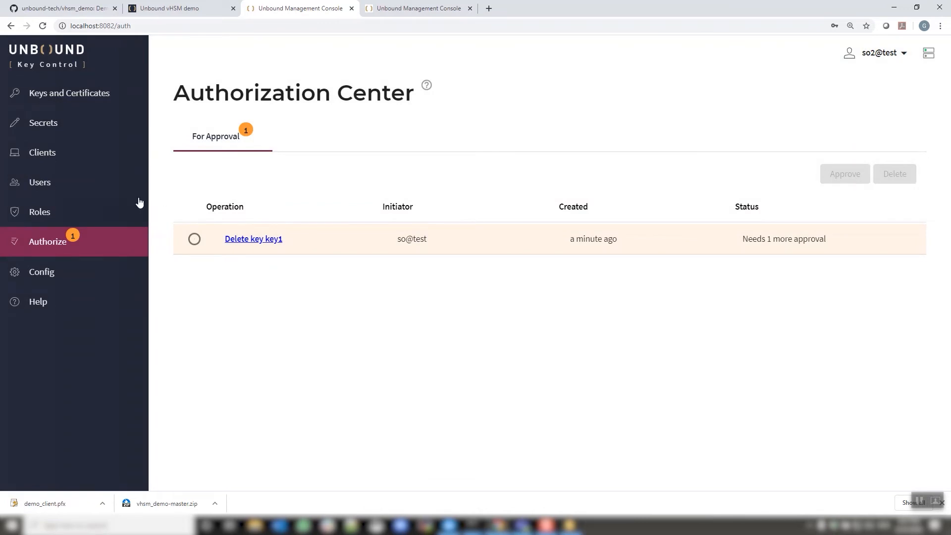
click(194, 238)
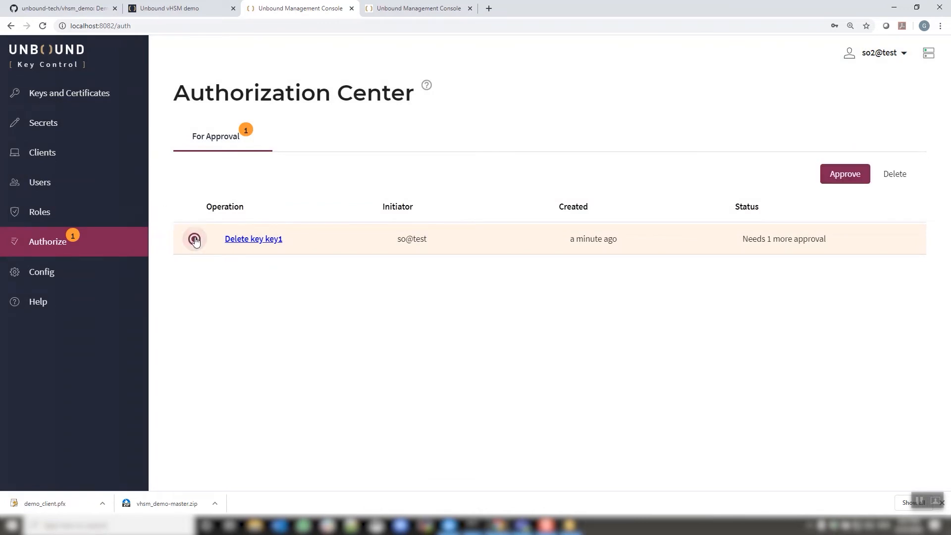
click(844, 175)
Log out and log back in as so on partition test, entering the account password.
click(902, 63)
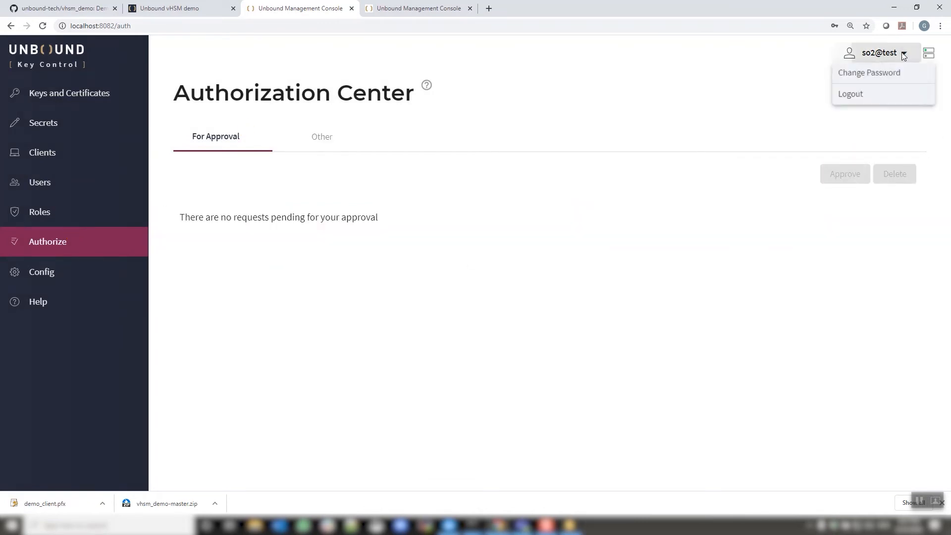
click(864, 95)
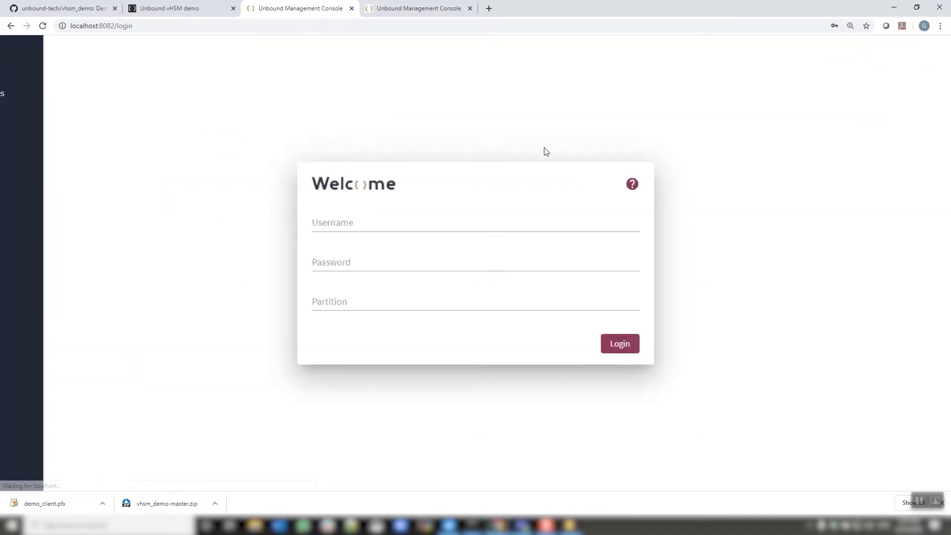
click(396, 224)
text(so)
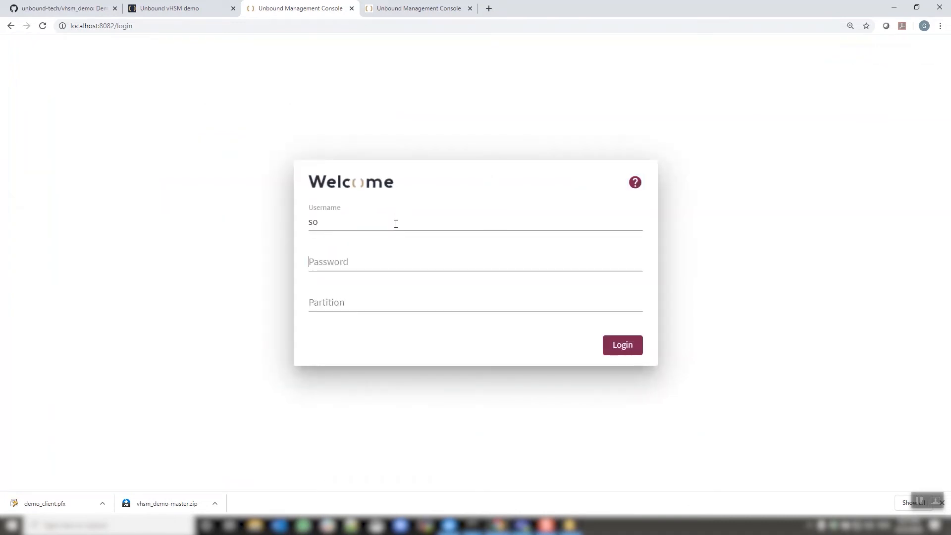
text(Un)
key(Tab)
text(test)
key(Return)
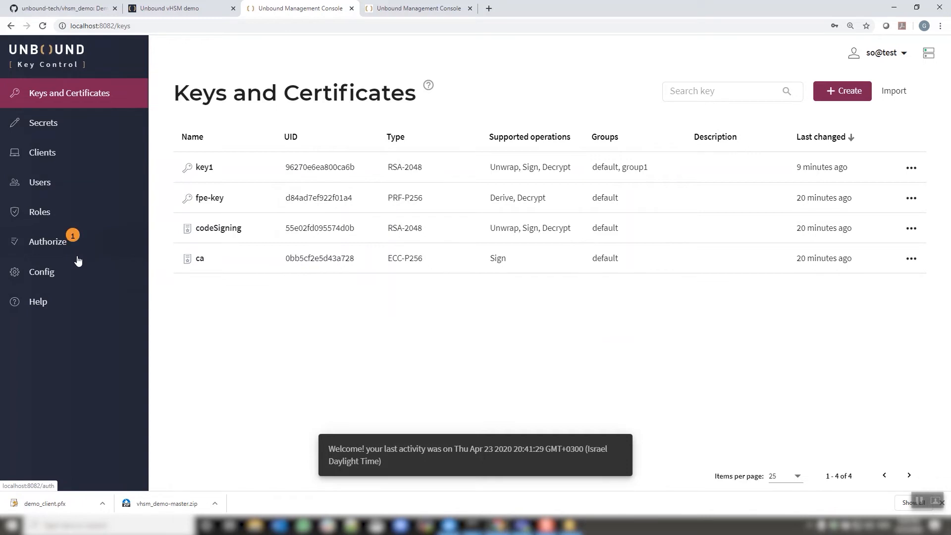
Execute the approved key1 deletion from your own requests and return to the keys list.
click(52, 244)
click(224, 143)
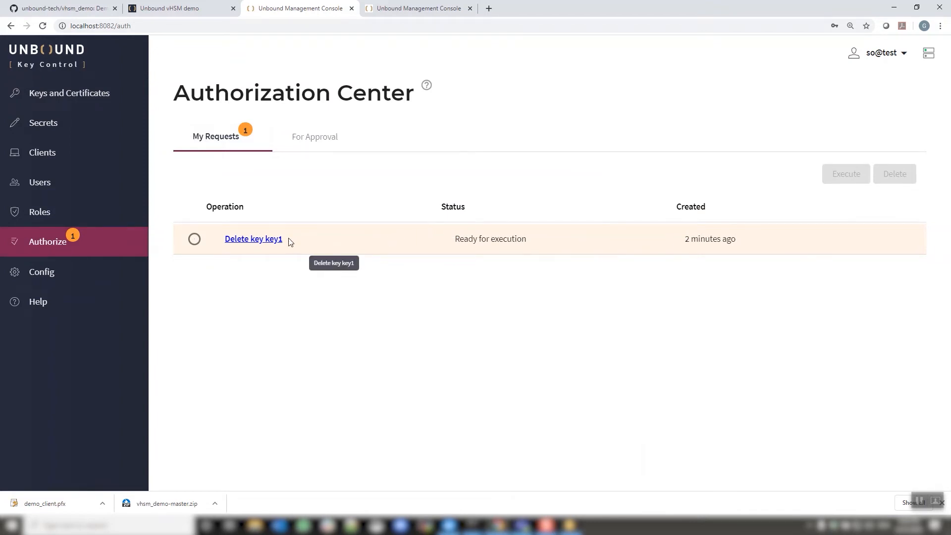
click(194, 239)
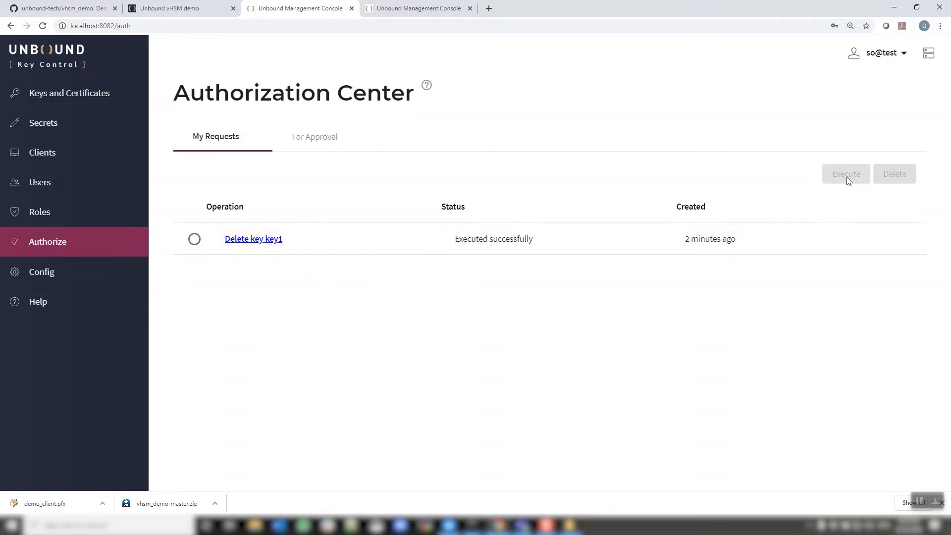
click(102, 101)
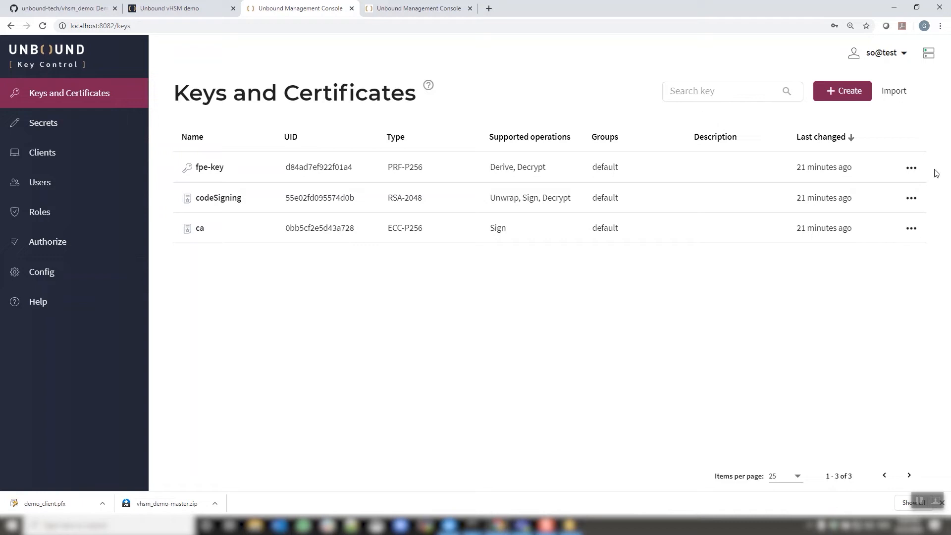
click(894, 92)
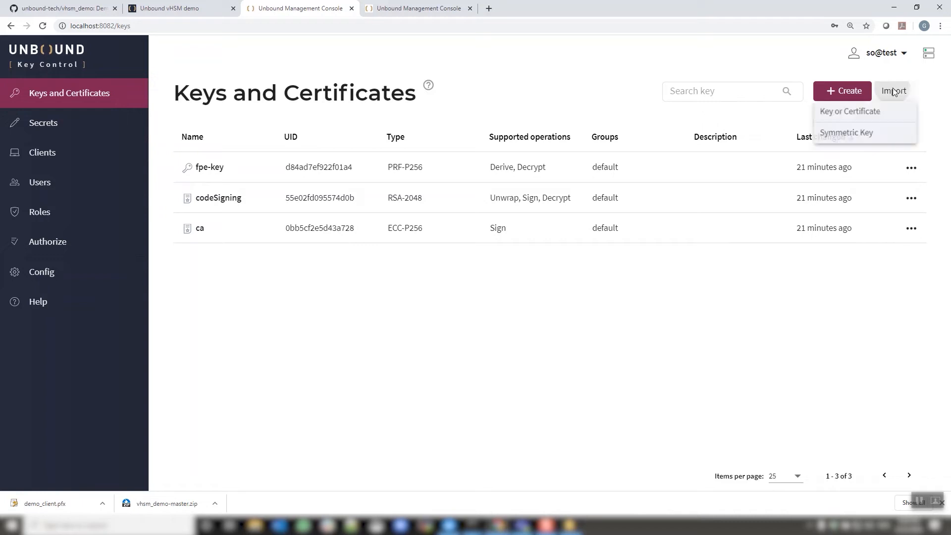
click(863, 113)
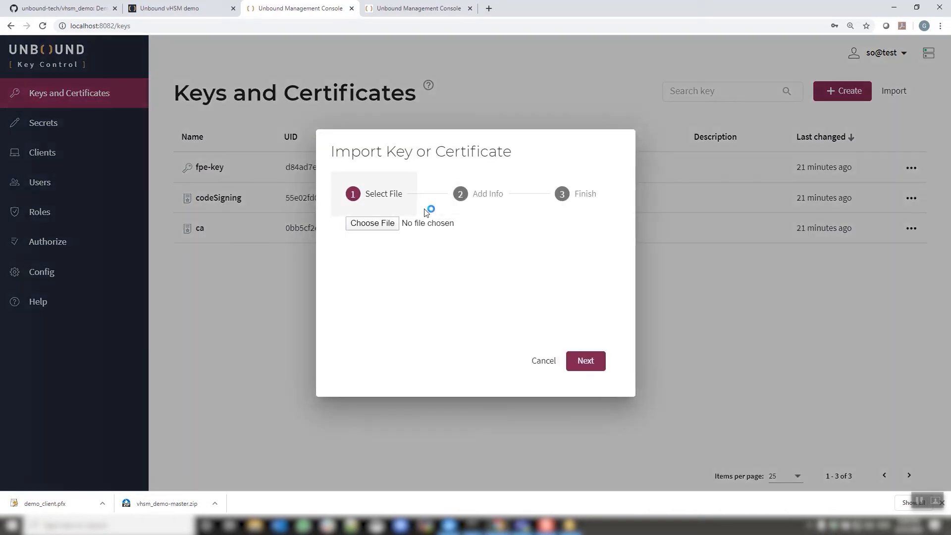
click(546, 362)
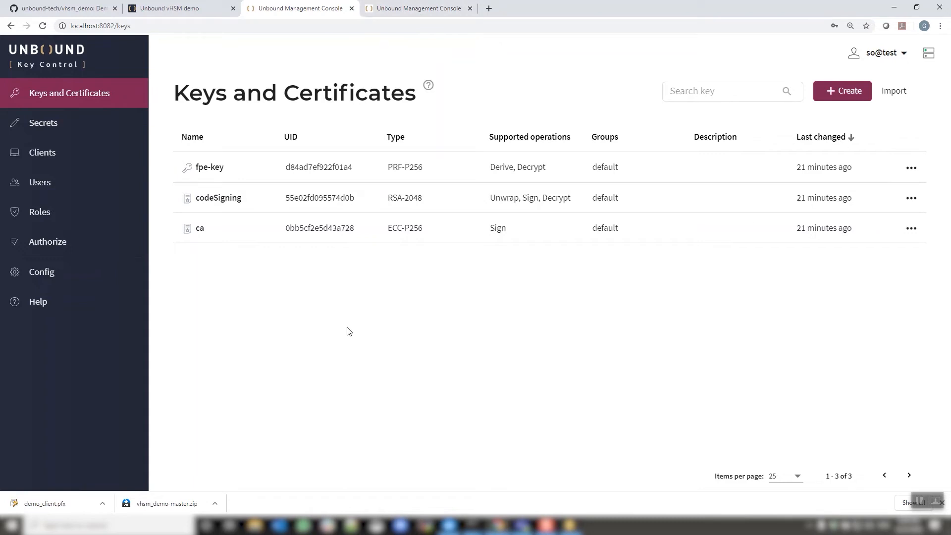
Log out of the management console.
click(887, 55)
click(882, 93)
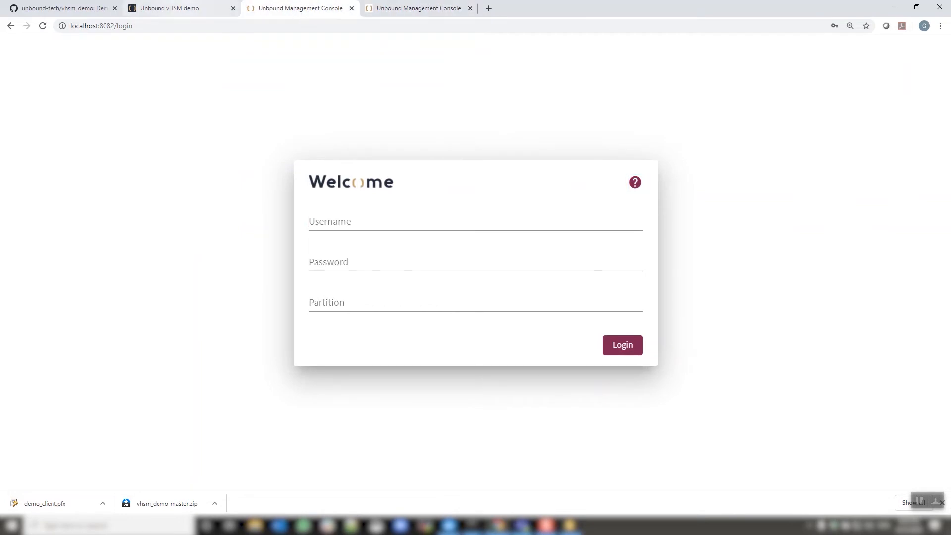
Switch to the vHSM demo site and open the Tokenization demo from its home page.
click(168, 8)
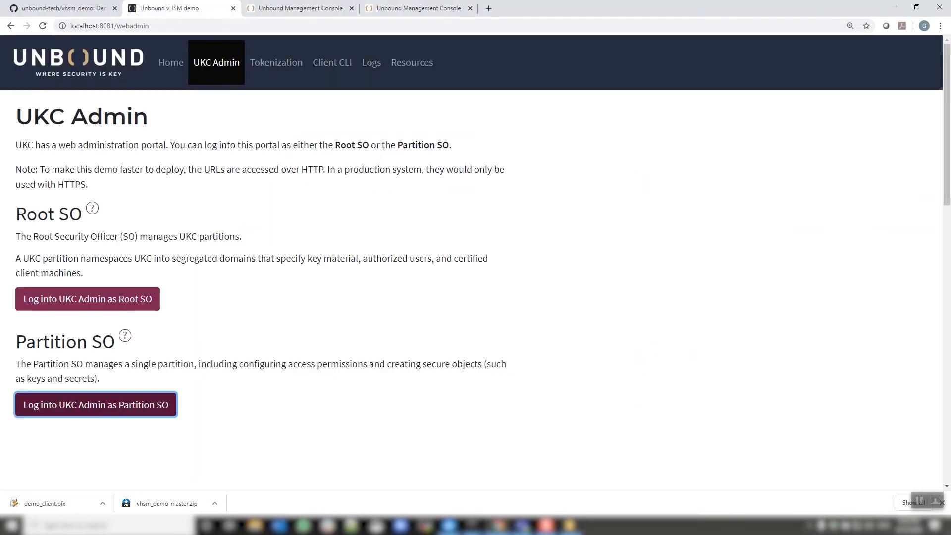
click(170, 63)
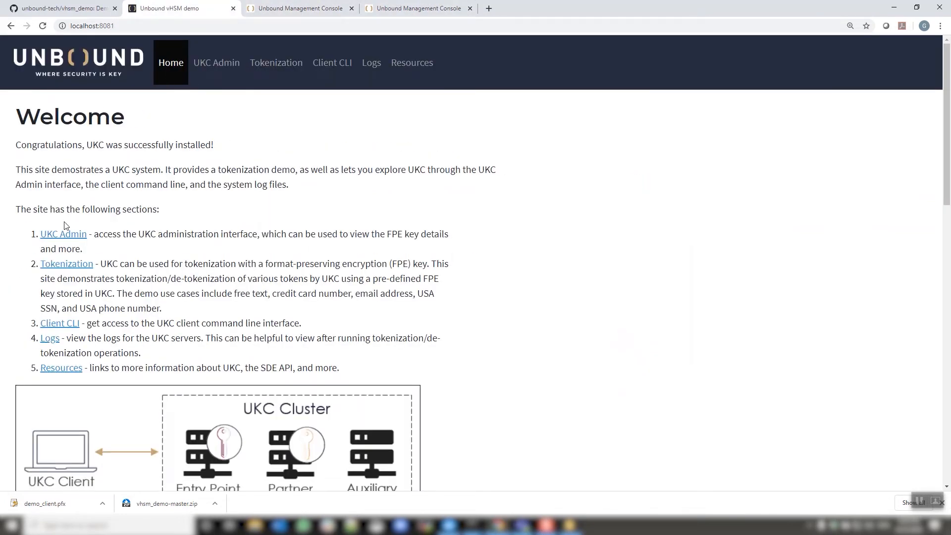
scroll(177, 225, down, 1)
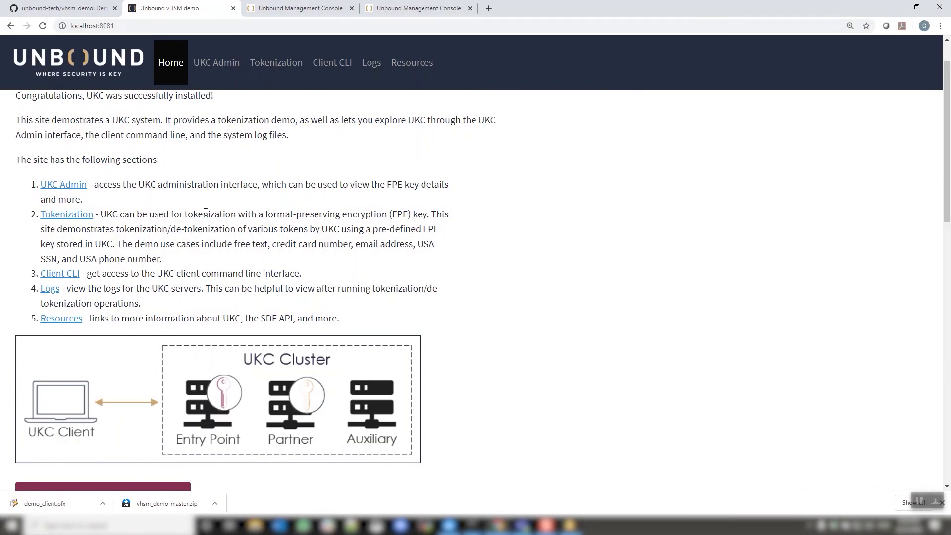
click(63, 216)
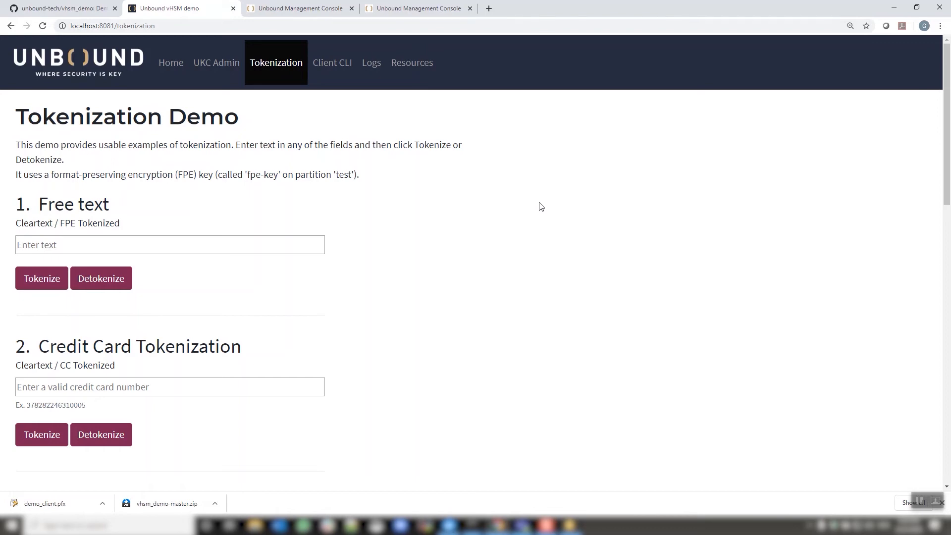
Scroll through the tokenization examples on the Tokenization Demo page.
scroll(541, 207, down, 2)
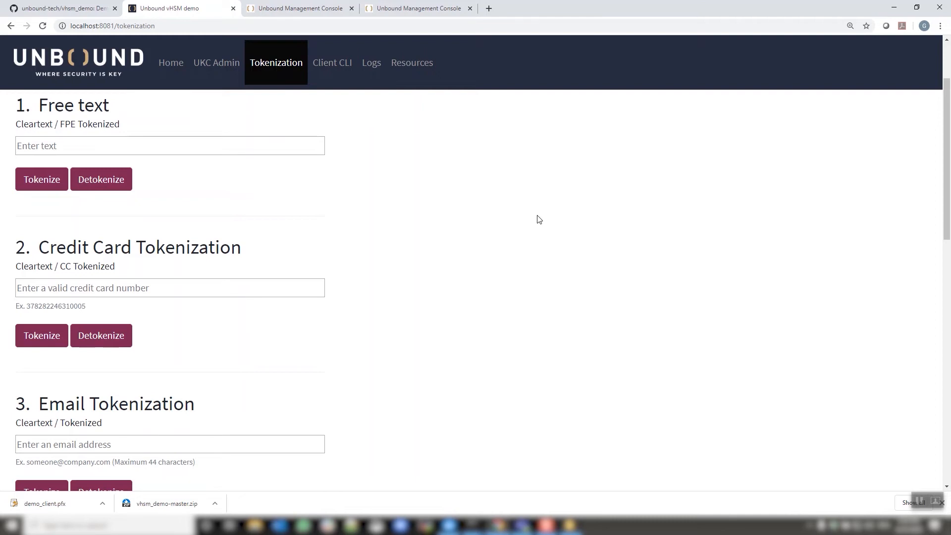
scroll(539, 219, up, 2)
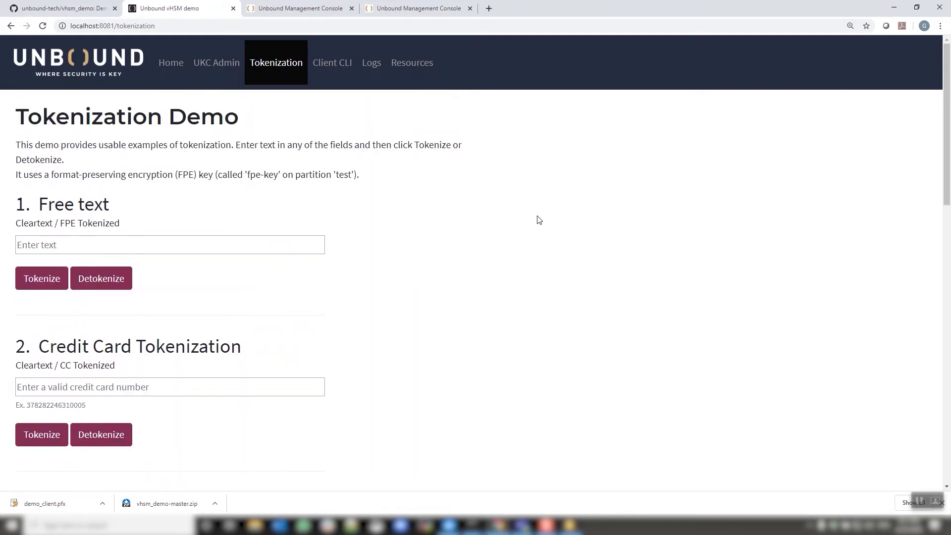
scroll(539, 220, down, 2)
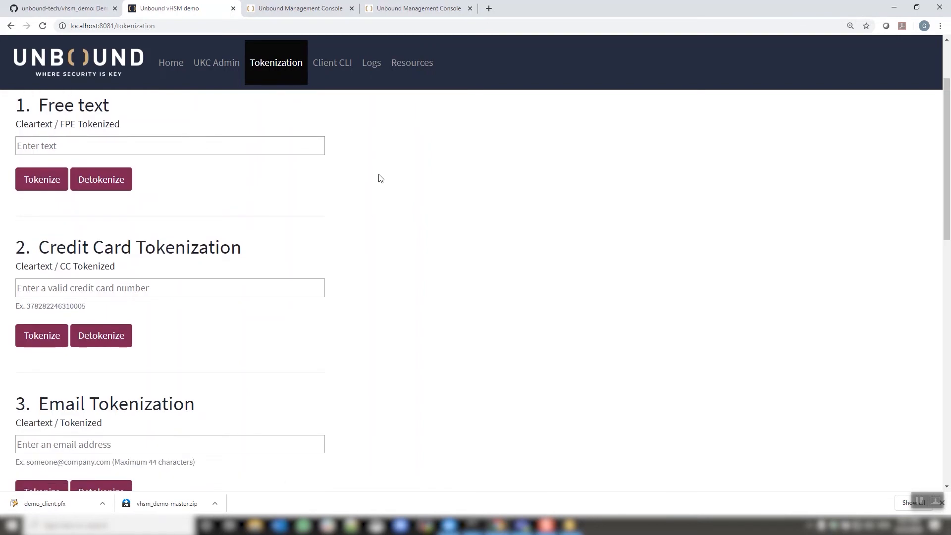
scroll(381, 178, down, 3)
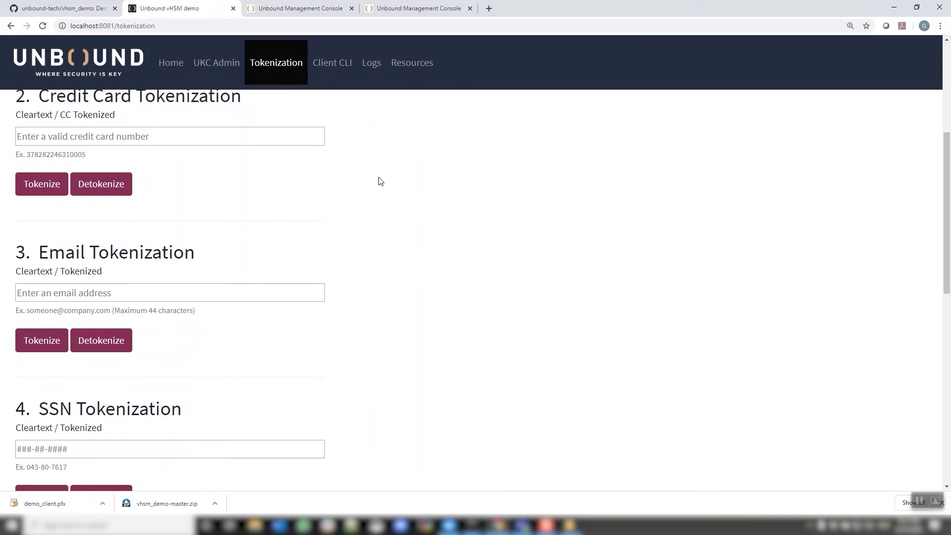
scroll(381, 181, down, 5)
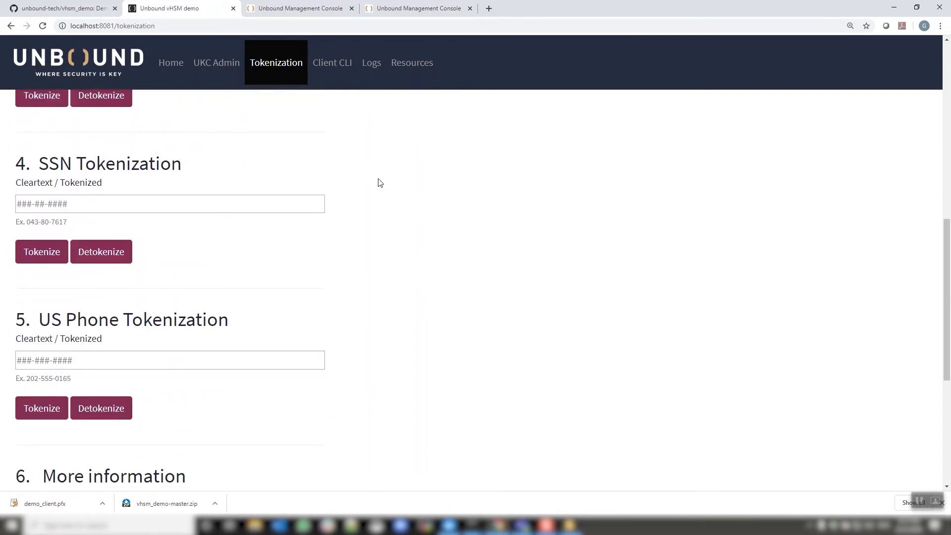
scroll(380, 183, down, 2)
scroll(381, 184, up, 7)
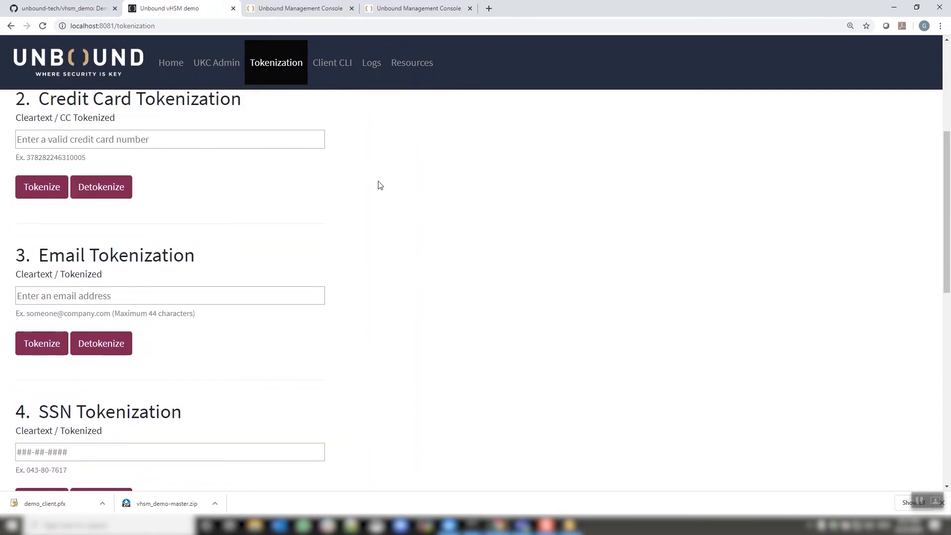
Copy the example card number into the Credit Card Tokenization field and tokenize it several times.
double_click(64, 157)
key(ctrl+c)
click(74, 137)
key(ctrl+v)
click(44, 198)
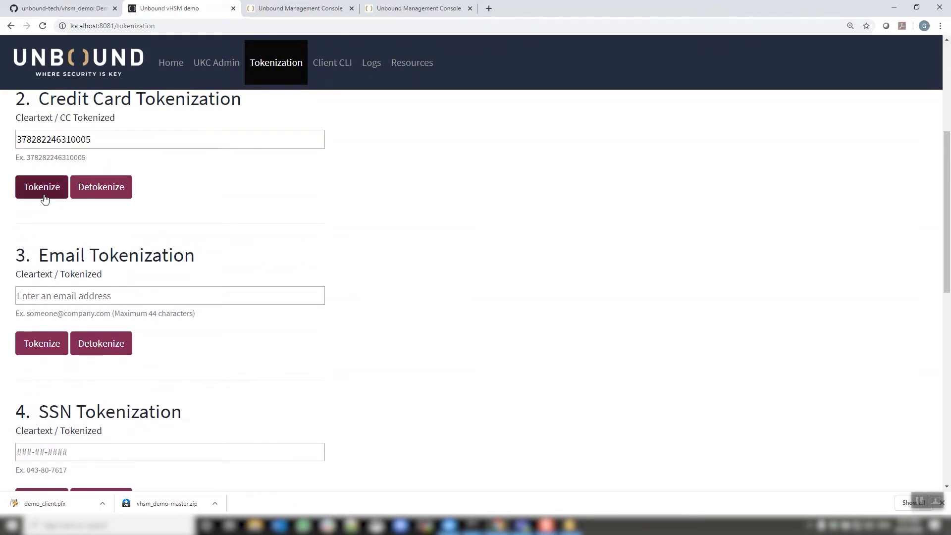
click(45, 196)
click(45, 195)
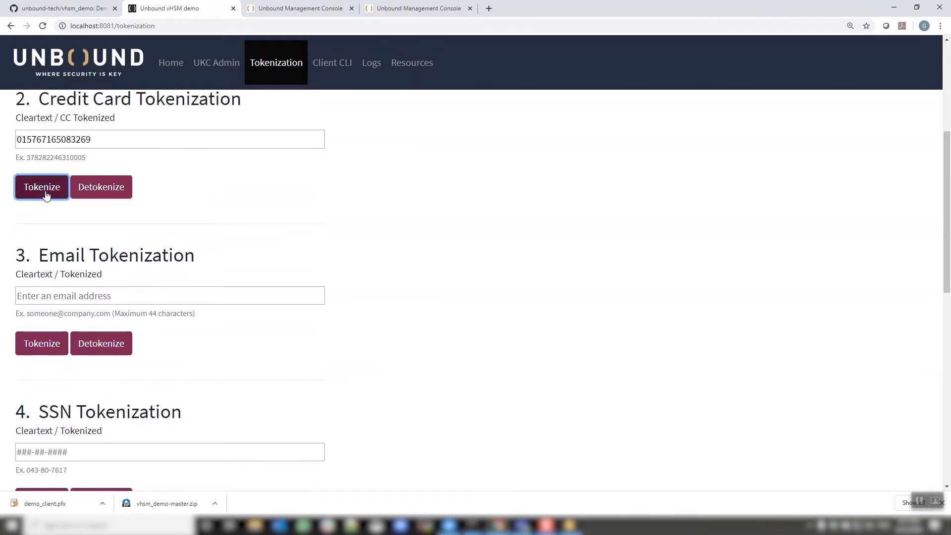
click(46, 195)
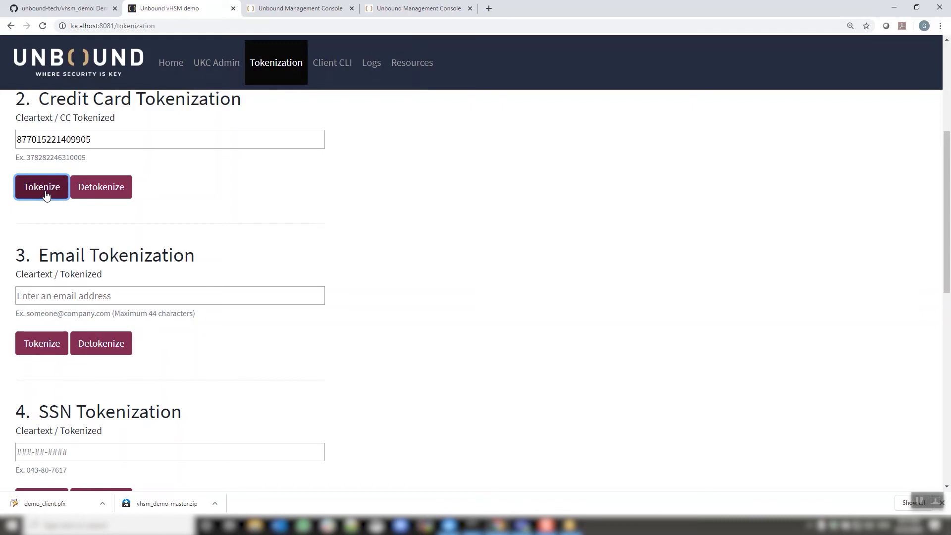
click(46, 196)
click(46, 196)
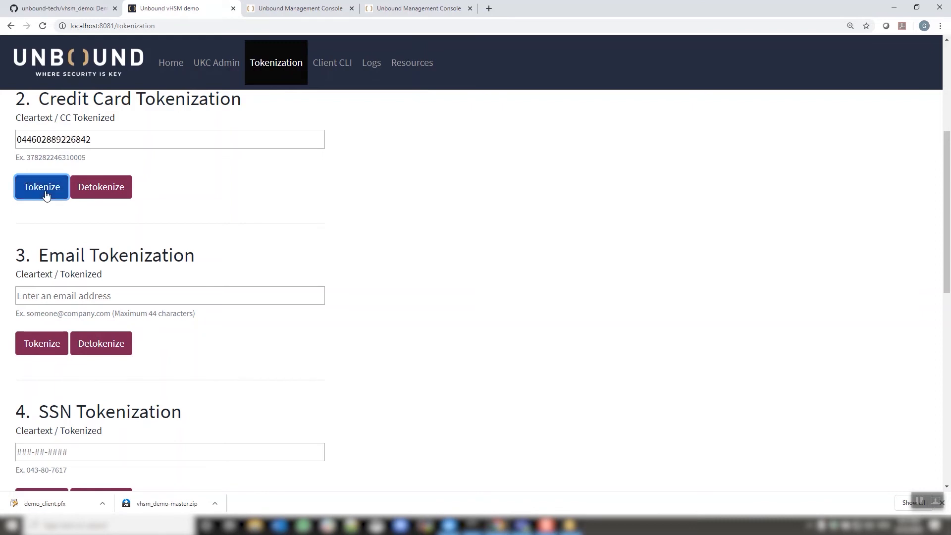
click(45, 195)
click(46, 195)
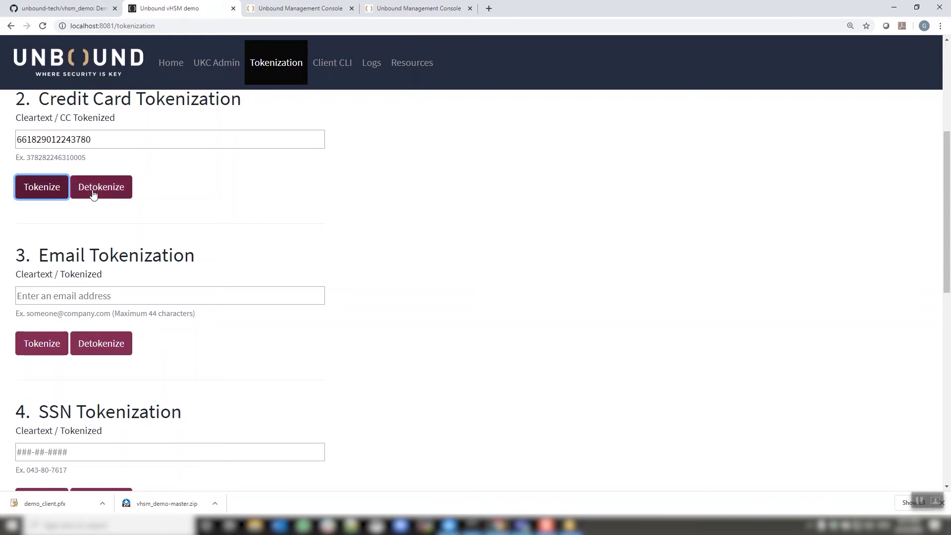
Detokenize the tokenized credit card value back to cleartext.
click(99, 191)
click(106, 190)
click(107, 191)
click(108, 190)
click(108, 190)
click(107, 191)
click(108, 190)
click(107, 191)
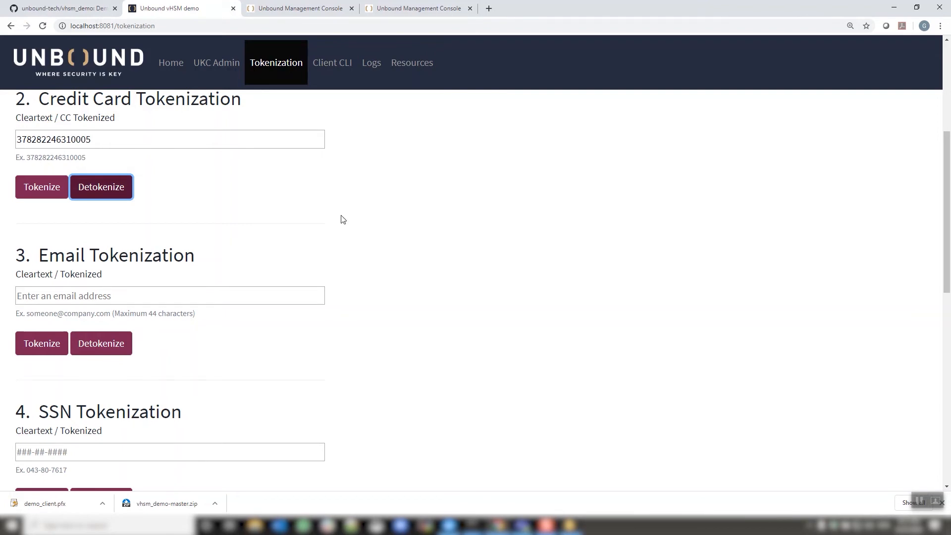
scroll(342, 218, down, 1)
scroll(342, 222, down, 2)
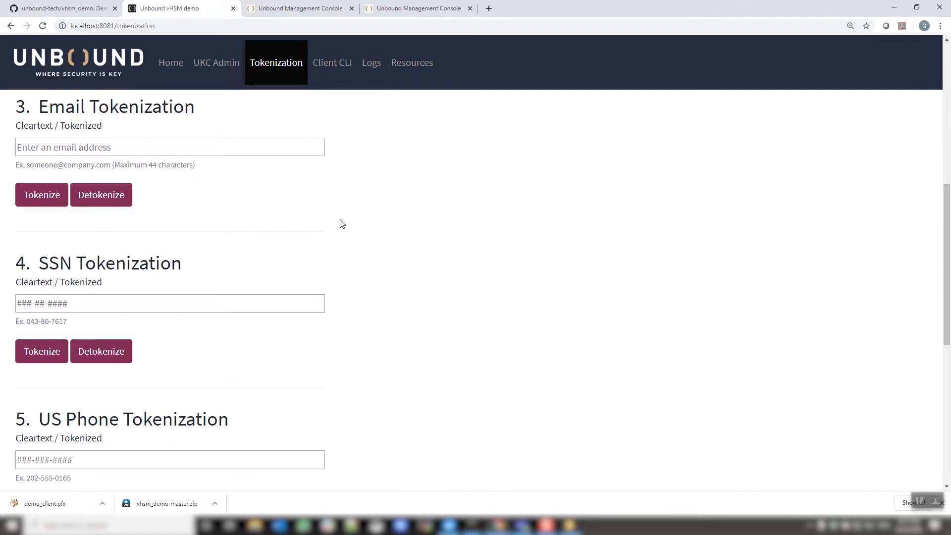
scroll(425, 236, up, 3)
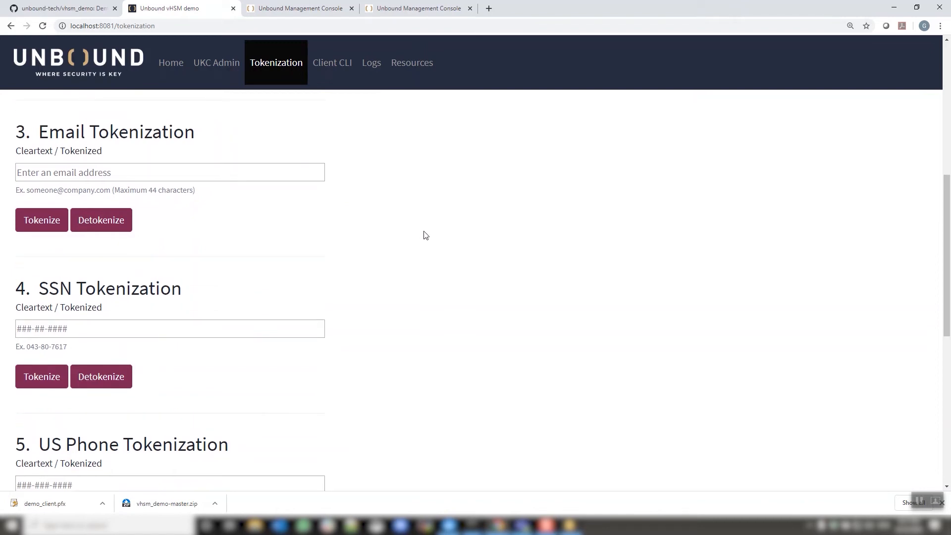
scroll(424, 236, up, 1)
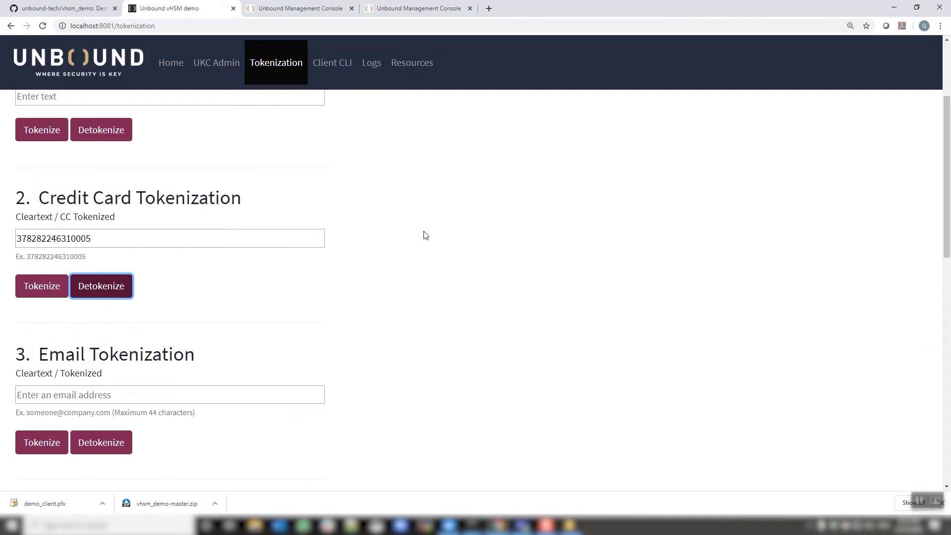
scroll(240, 198, up, 3)
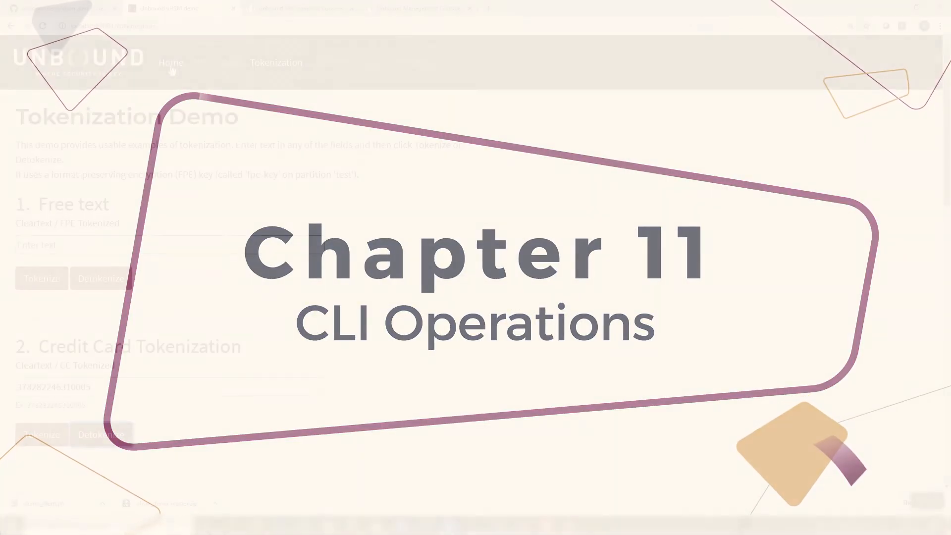
Open the Client CLI page from the home page and copy the docker exec command for opening a Bash shell.
click(170, 63)
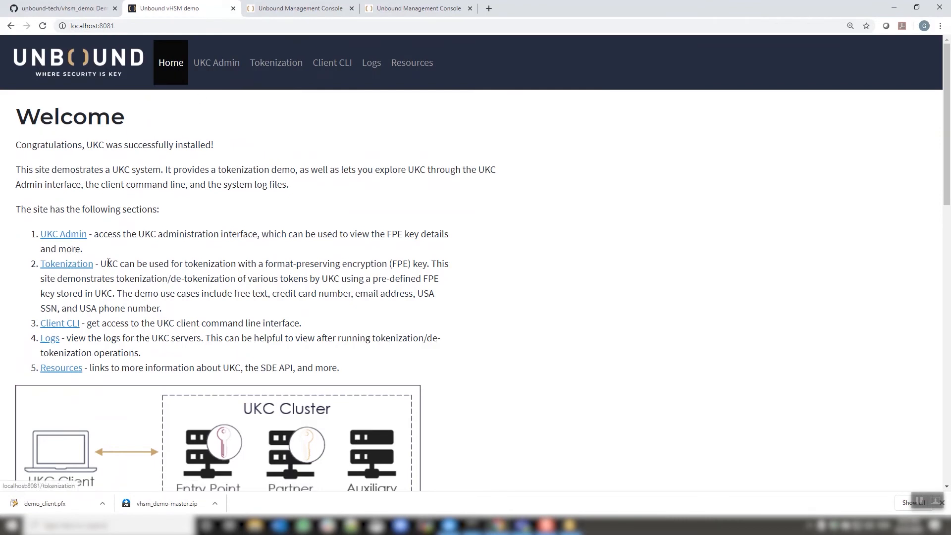
click(69, 329)
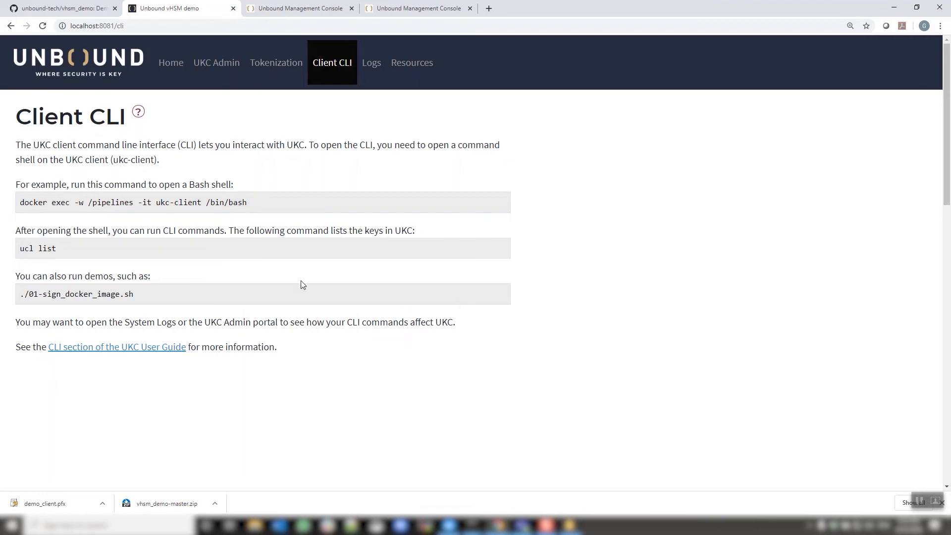
drag(256, 201, 20, 202)
right_click(43, 204)
click(63, 209)
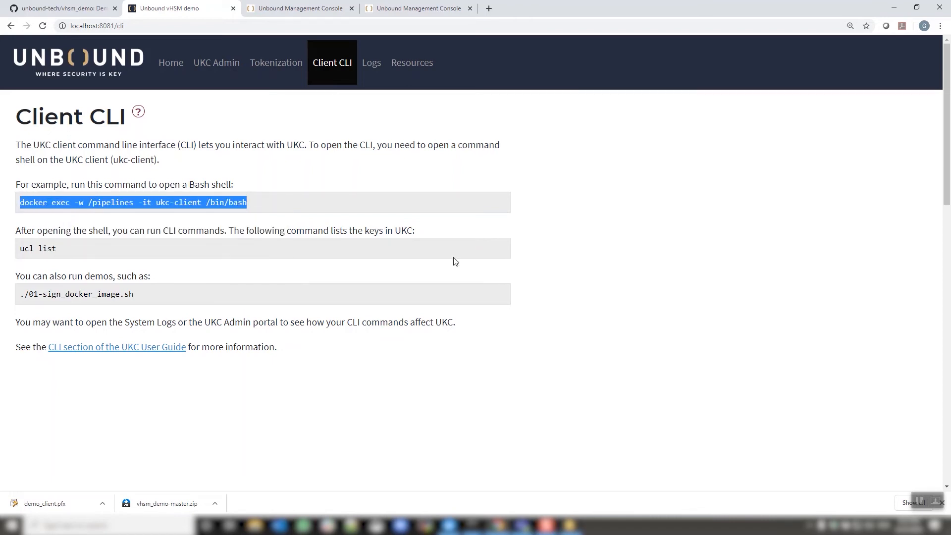
Open Command Prompt and run the copied docker exec command to start a Bash shell in the ukc-client container.
click(473, 525)
click(467, 459)
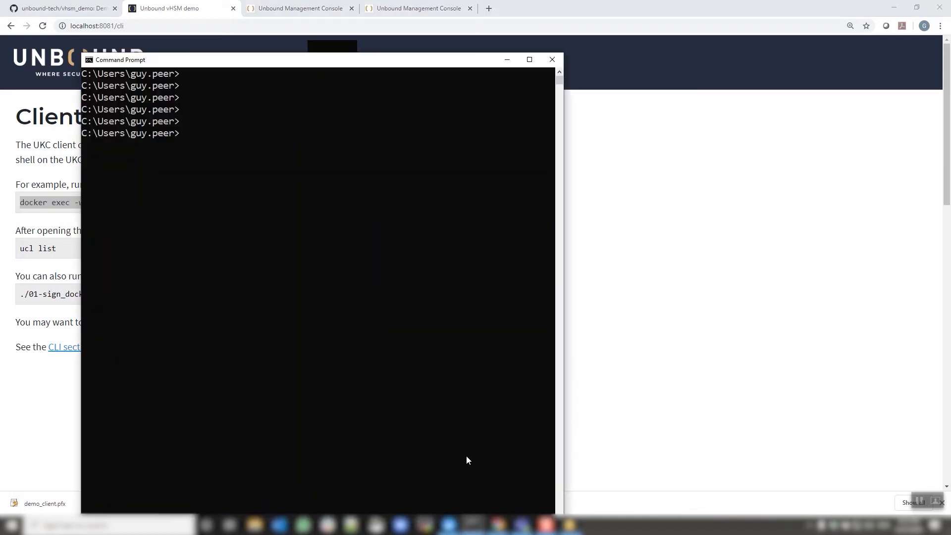
right_click(357, 270)
key(Return)
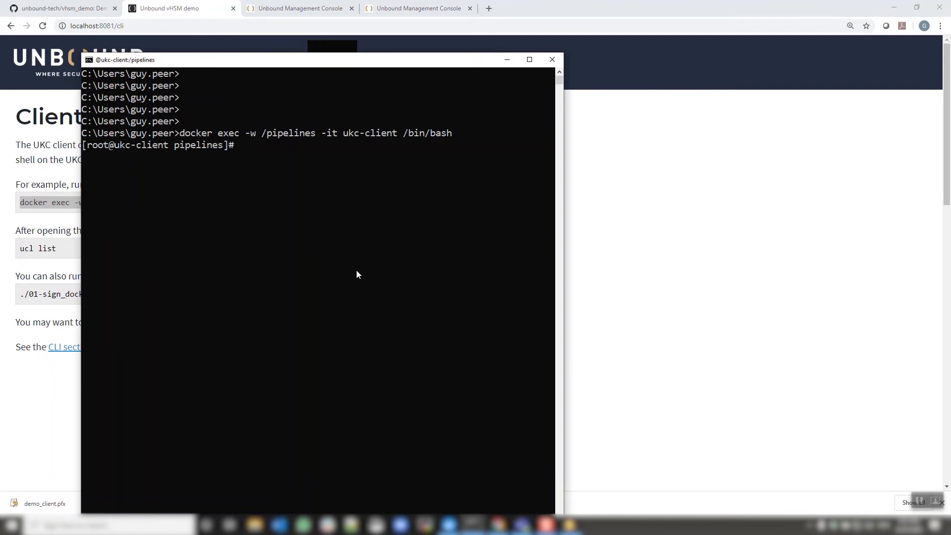
key(Return)
key(Return)
Run ucl without arguments to display the available client CLI commands.
drag(563, 242, 900, 249)
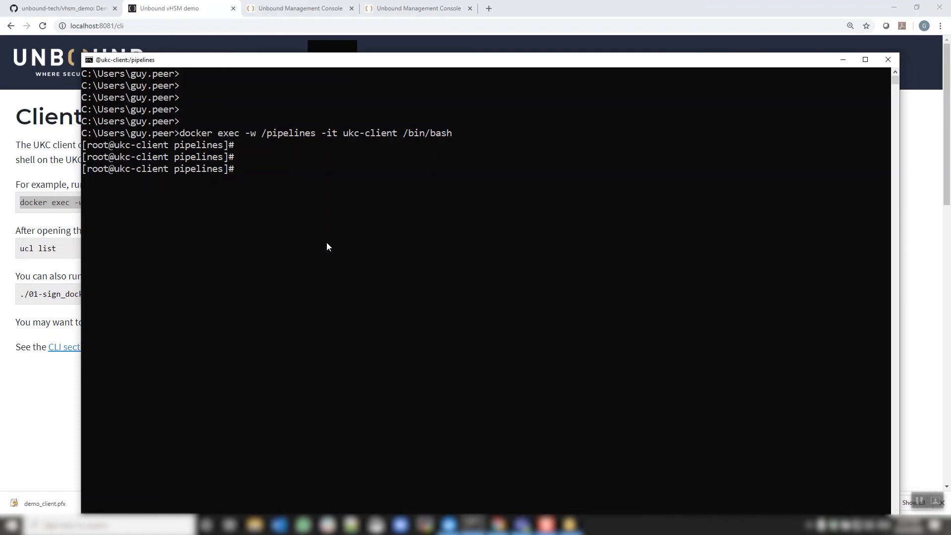
text(ucl)
key(Return)
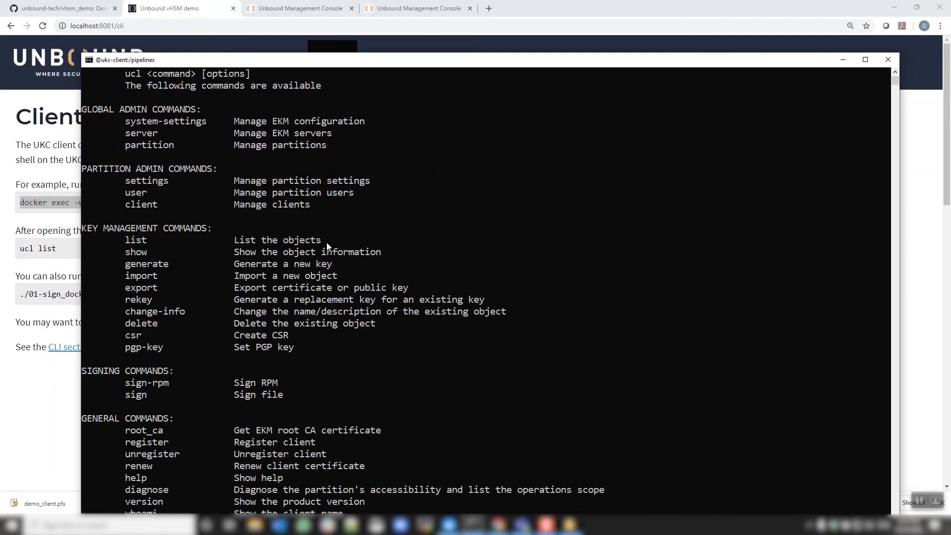
scroll(430, 152, up, 2)
scroll(430, 152, down, 1)
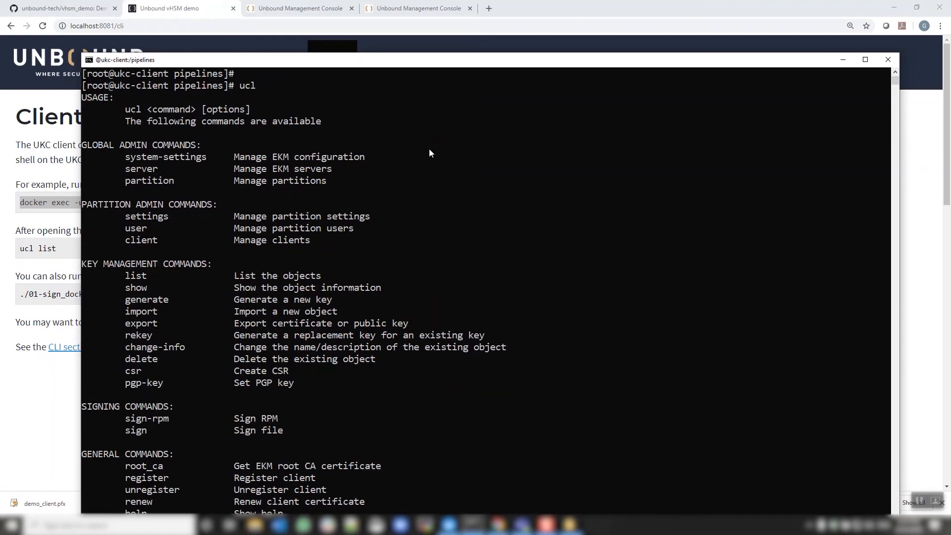
scroll(430, 153, down, 4)
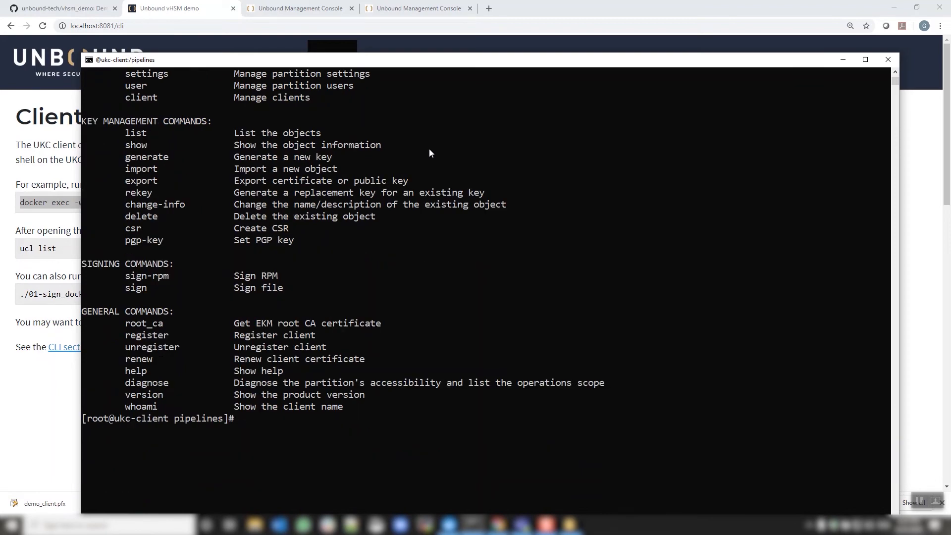
List the pipelines directory files and display the contents of 01-sign_docker_image.sh.
text(ll)
key(Return)
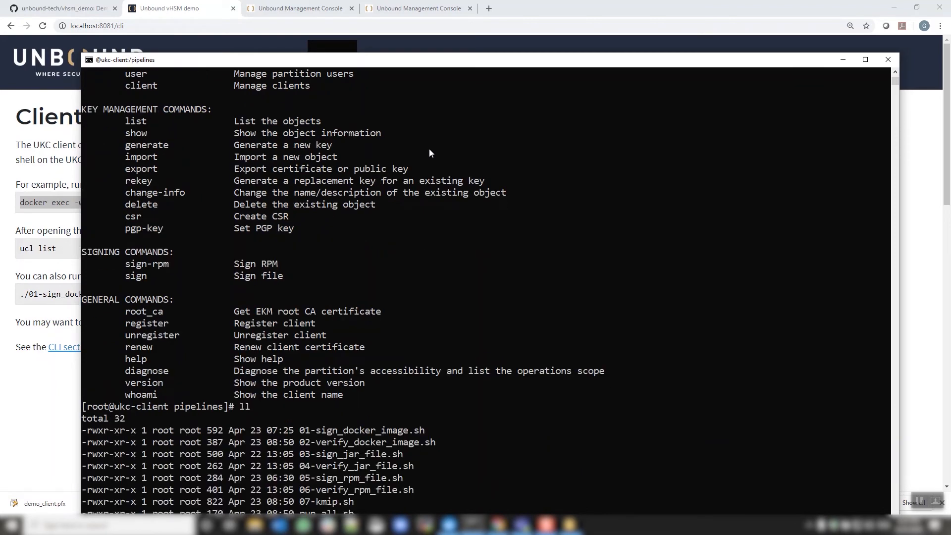
drag(530, 63, 528, 33)
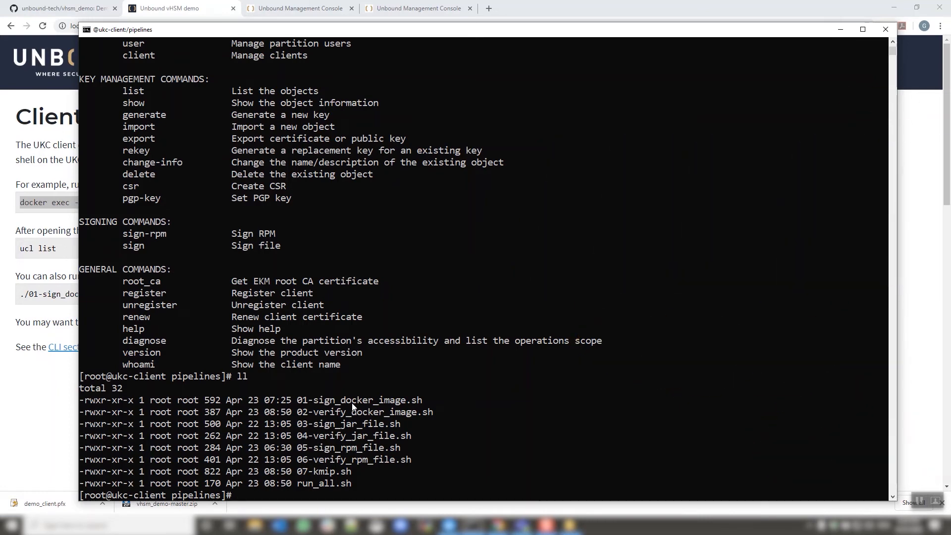
text(cat 01)
key(Tab)
key(Return)
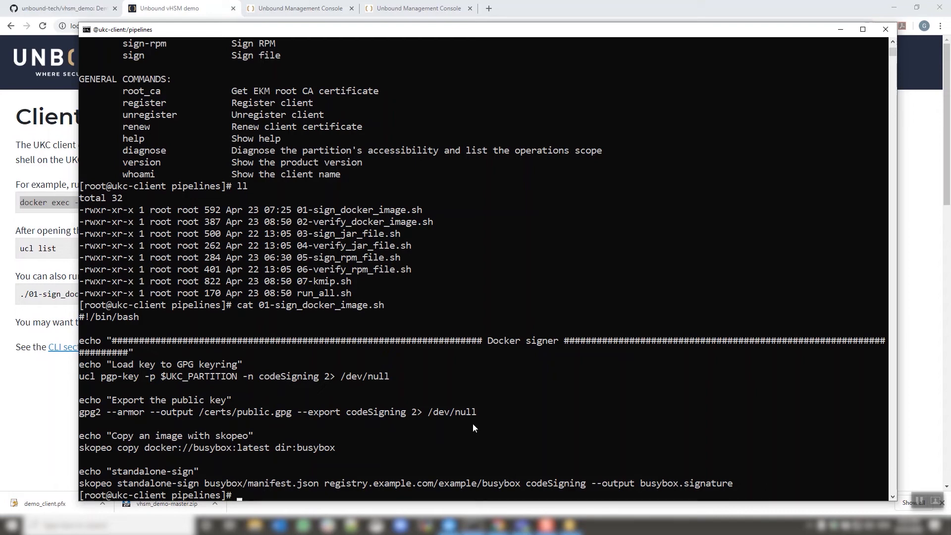
Run the 01-sign_docker_image.sh and 02-verify_docker_image.sh demo scripts.
text(01)
key(Tab)
key(Return)
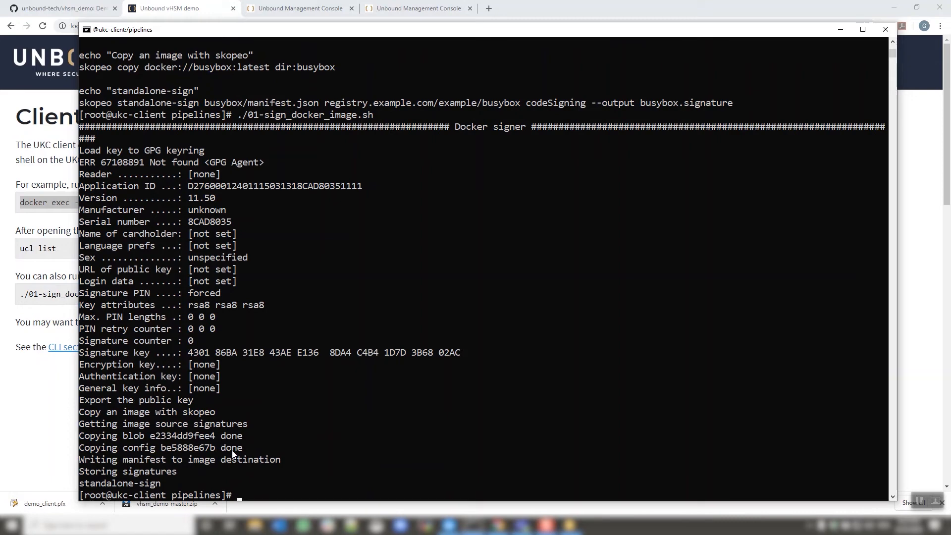
text(./02-verify_docker_image.sh)
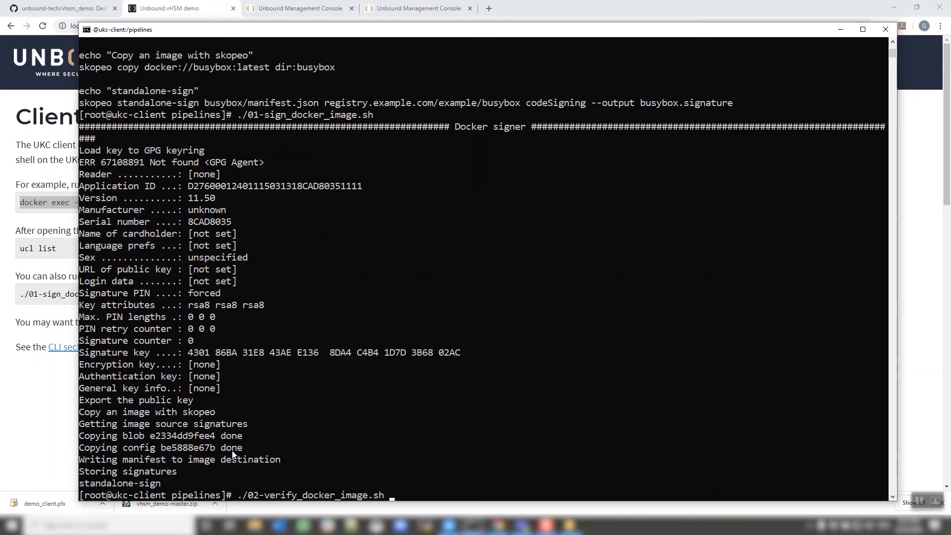
key(Return)
Display the contents of 03-sign_jar_file.sh and run it to sign the JAR file.
text(cat 03)
key(Tab)
key(Return)
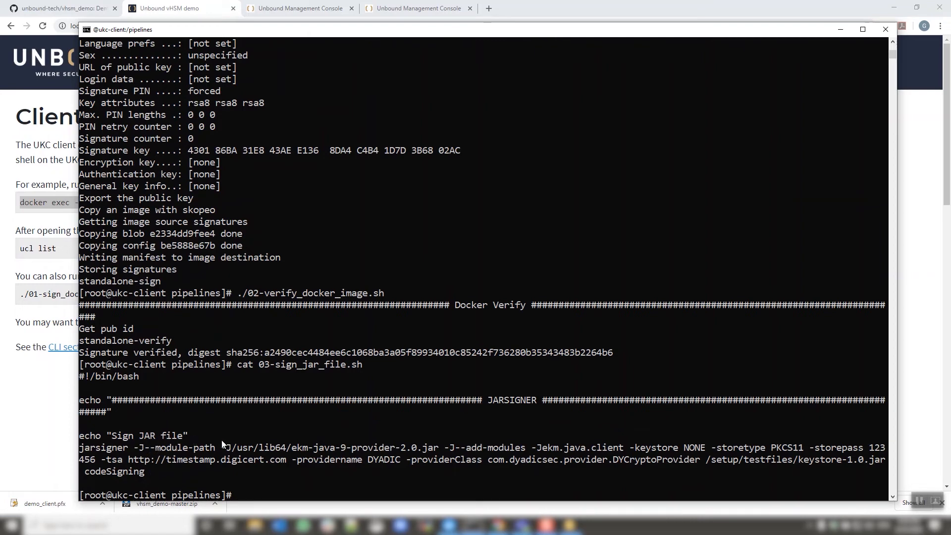
text(./03)
key(Tab)
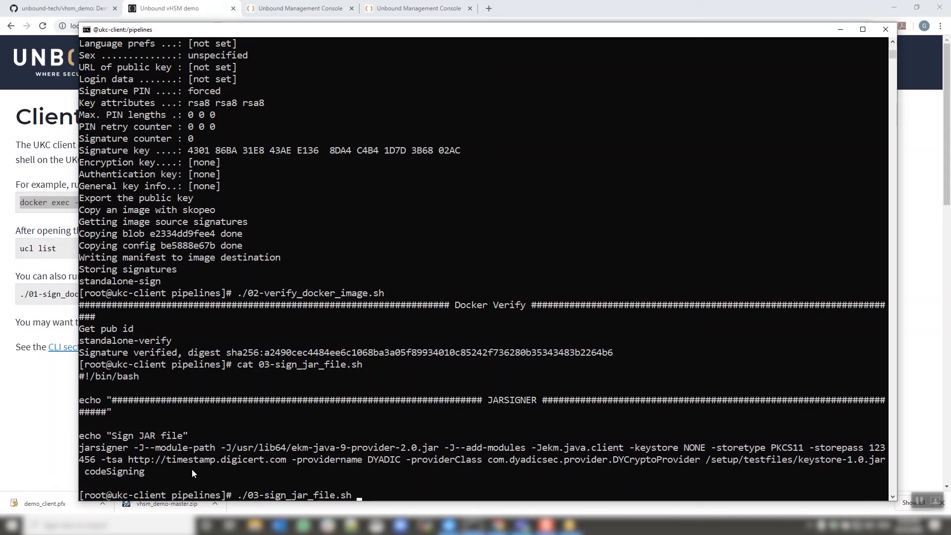
key(Return)
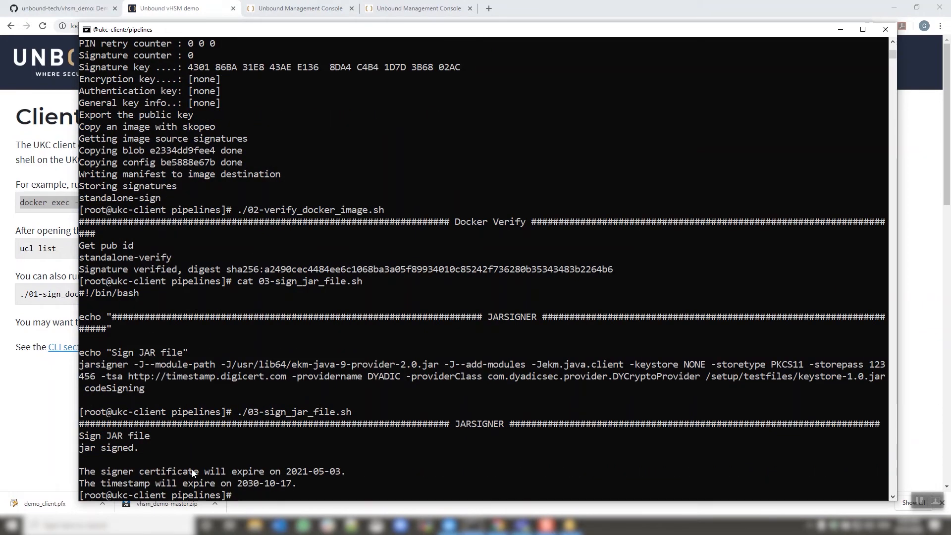
Run 04-verify_jar_file.sh and list the pipelines directory again.
text(./04)
key(Tab)
key(Return)
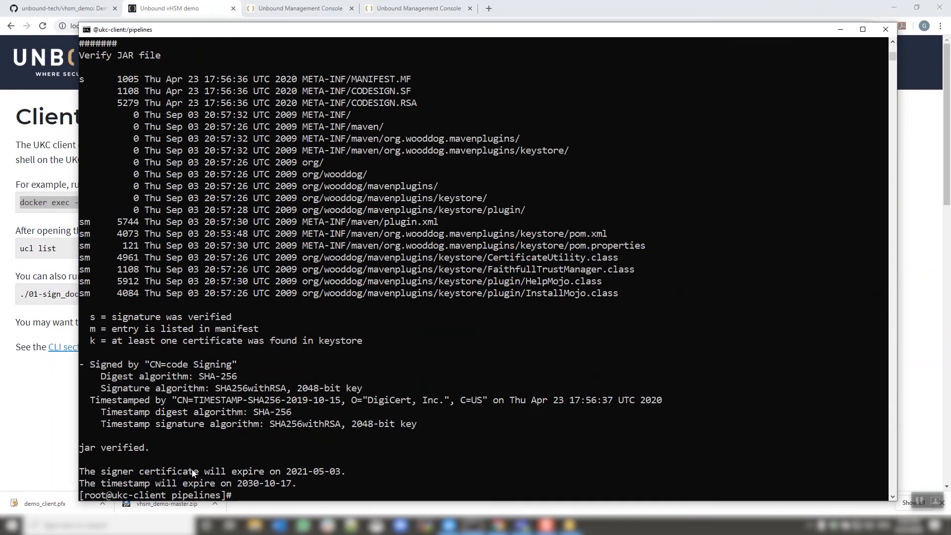
text(ll)
key(Return)
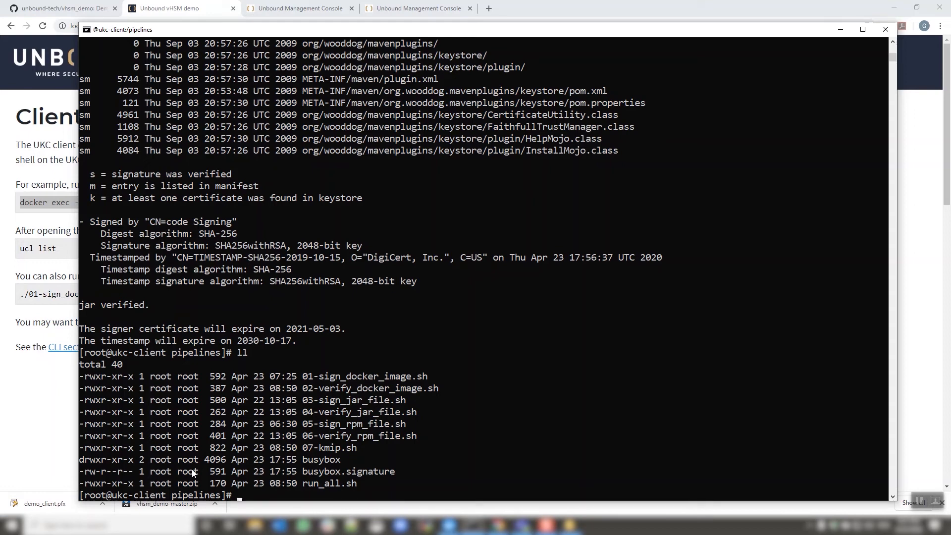
Run the 05-sign_rpm_file.sh and 06-verify_rpm_file.sh demo scripts.
text(./05)
key(Tab)
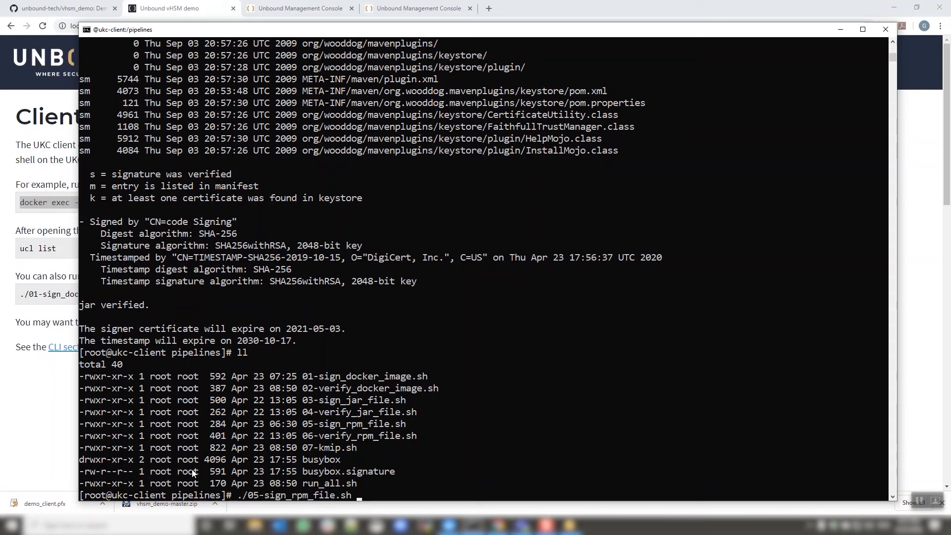
key(Return)
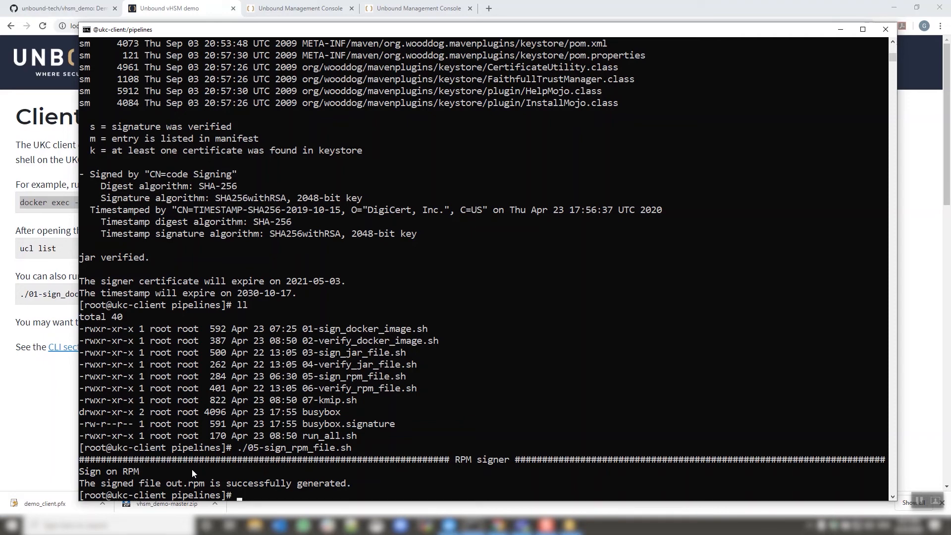
text(./06)
key(Tab)
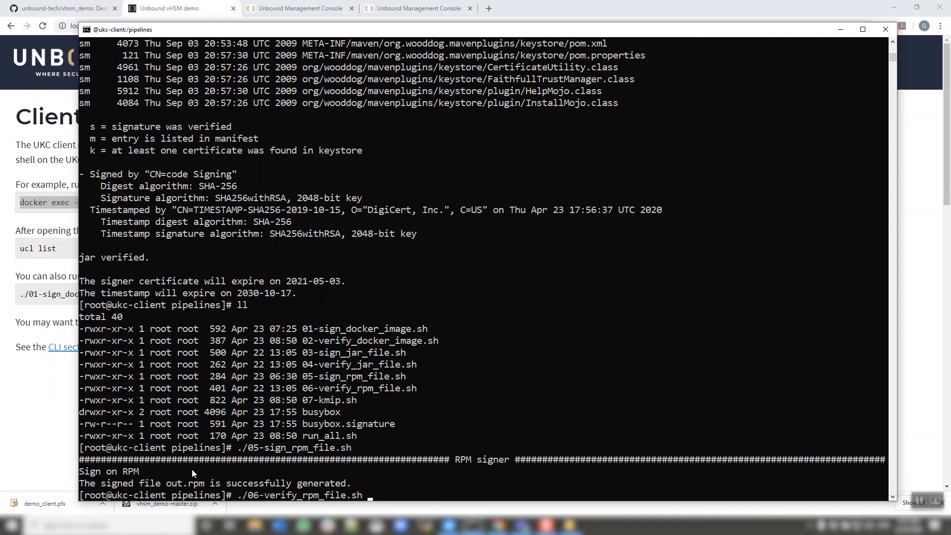
key(Return)
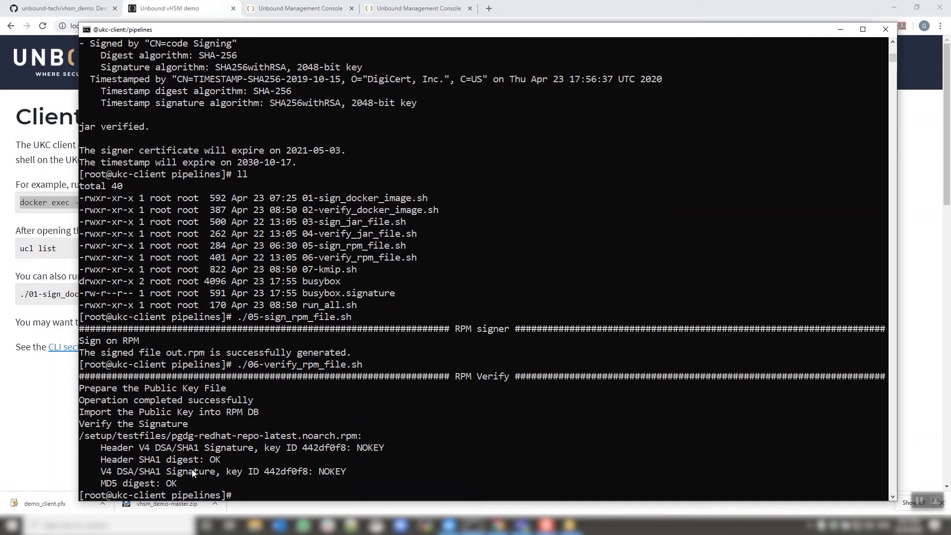
Generate a new RSA key with ucl generate -t RSA and list the partition's keys.
text(ucl)
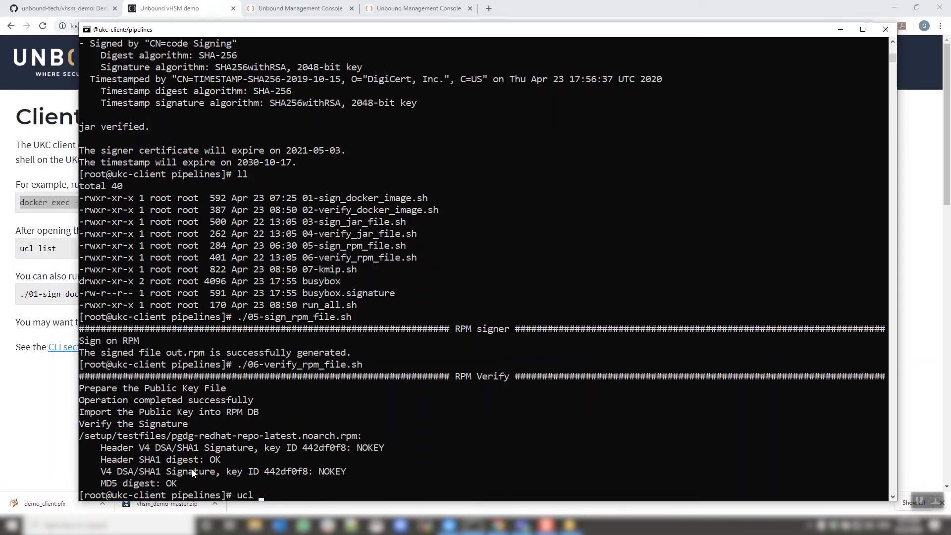
text( generate -t RSA)
key(Return)
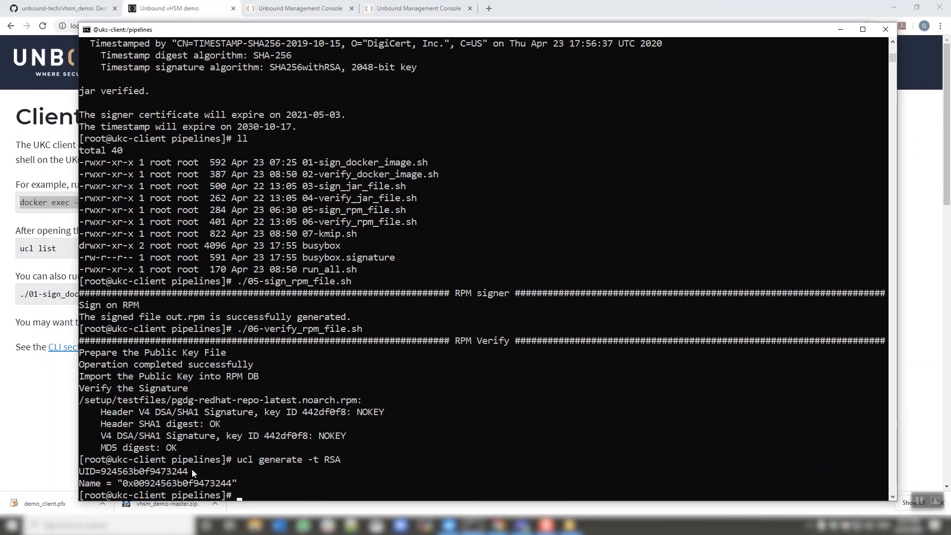
text(ucl list)
key(Return)
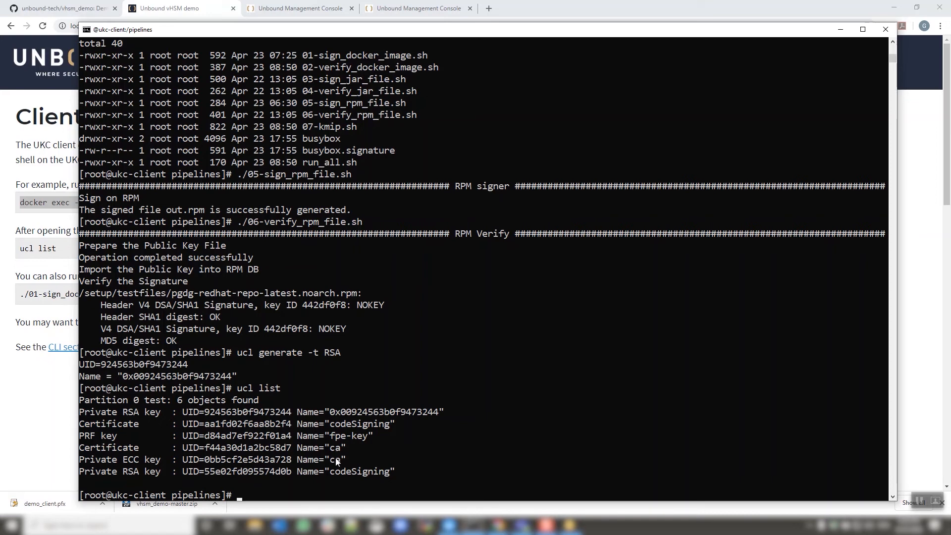
Generate another RSA key named demo and list the partition's keys again.
key(Up)
key(Up)
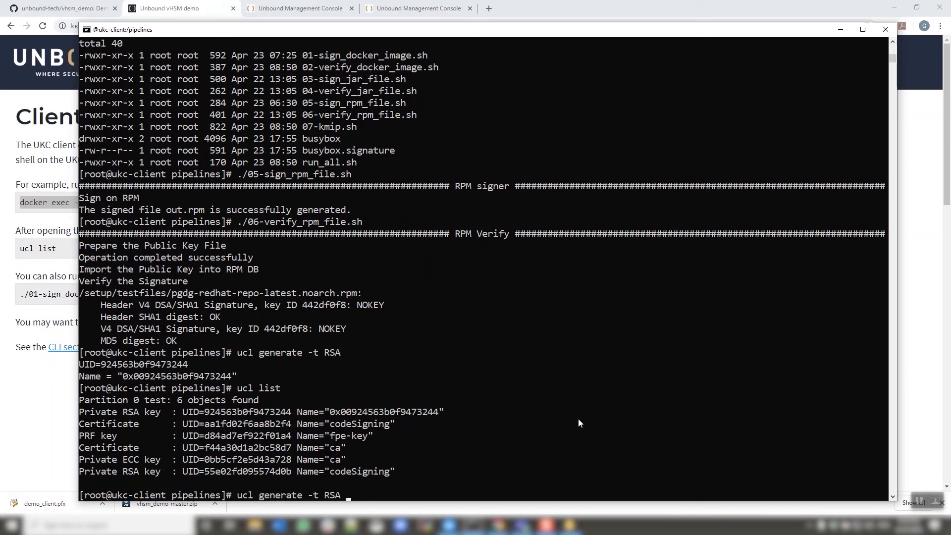
text(-n demo)
key(Return)
key(Up)
key(Up)
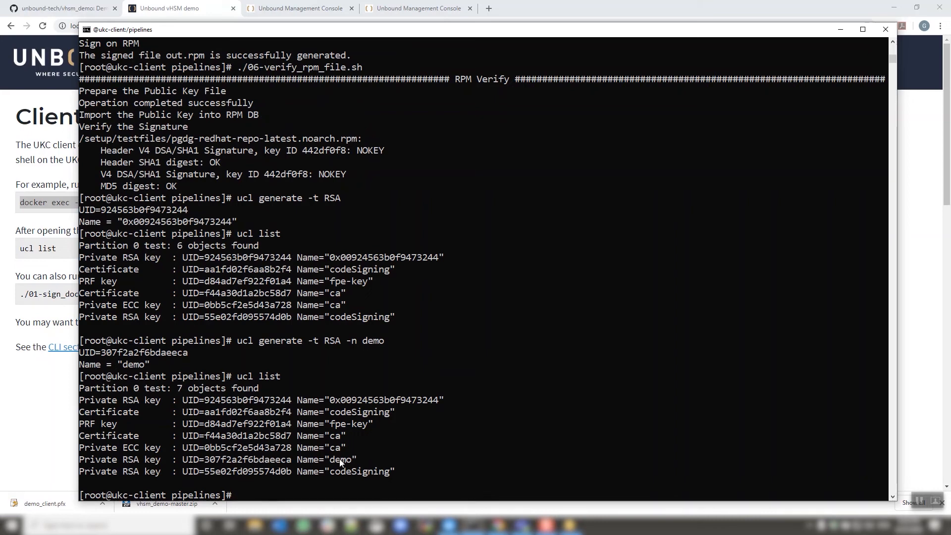
Return to the vHSM demo site's home page and open the Logs section.
click(68, 448)
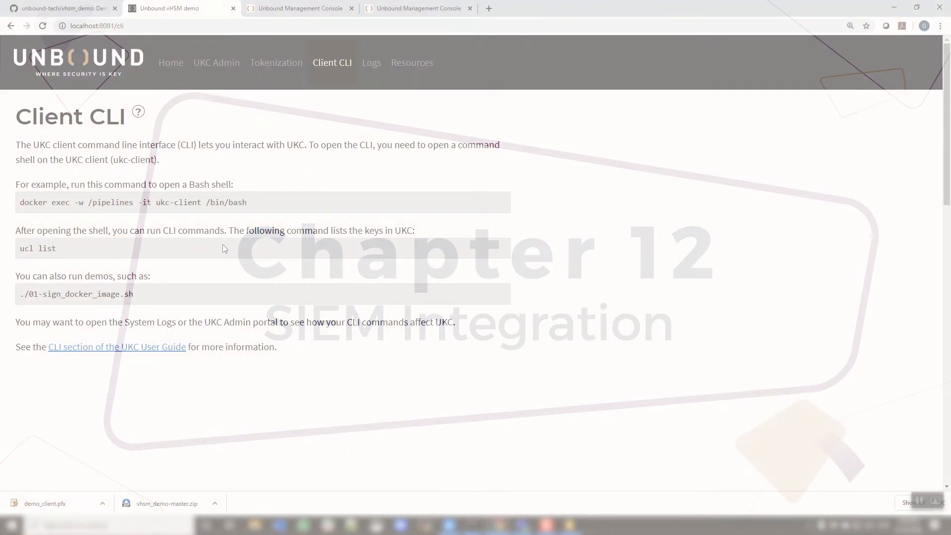
click(171, 63)
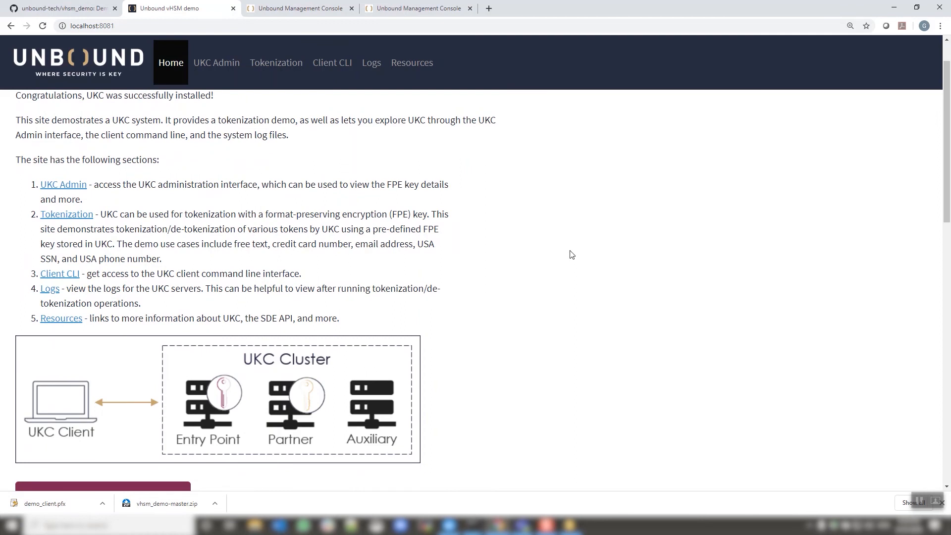
click(50, 289)
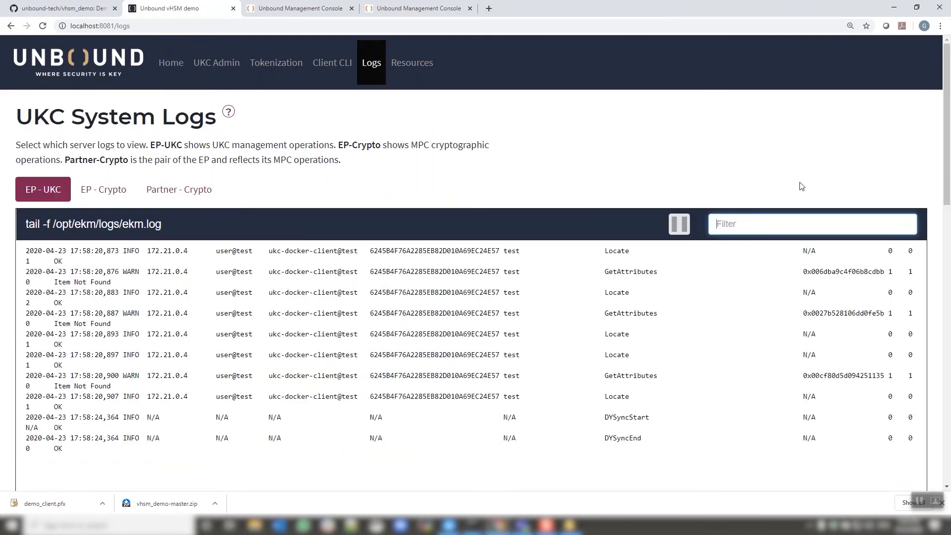
Set the browser zoom to 110% on the UKC System Logs page.
click(941, 26)
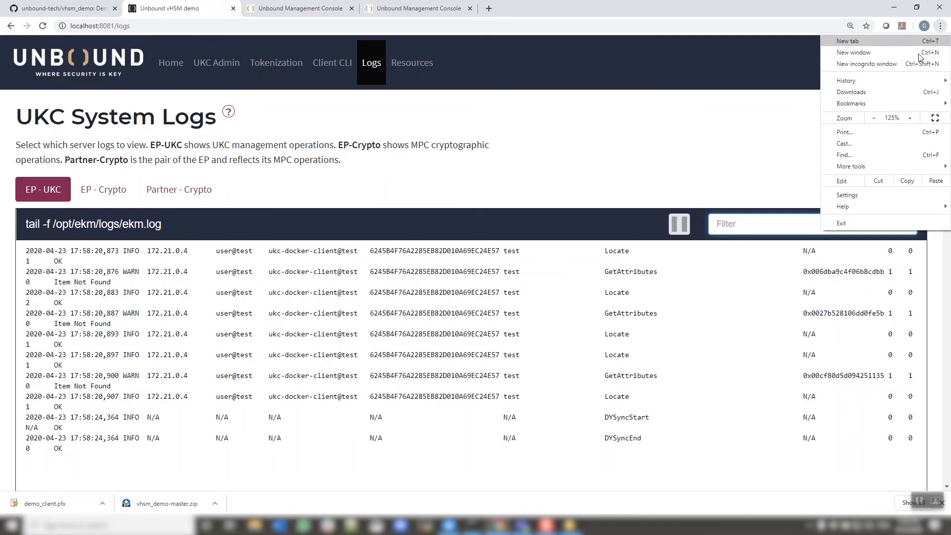
click(874, 117)
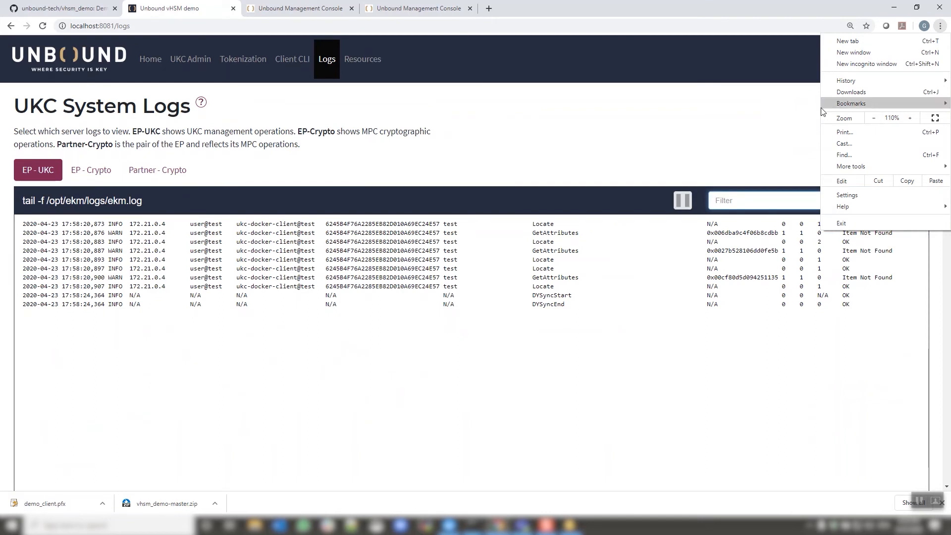
click(738, 117)
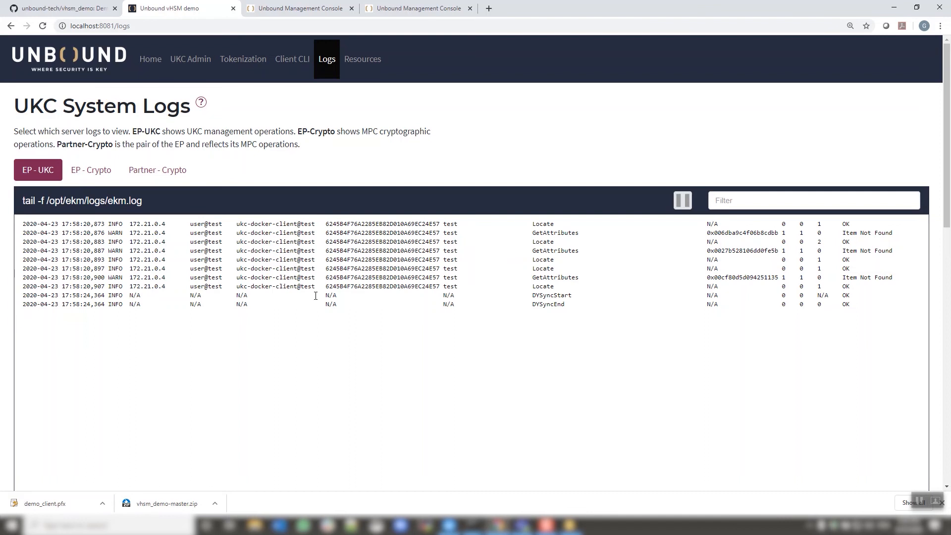
mouse_move(473, 525)
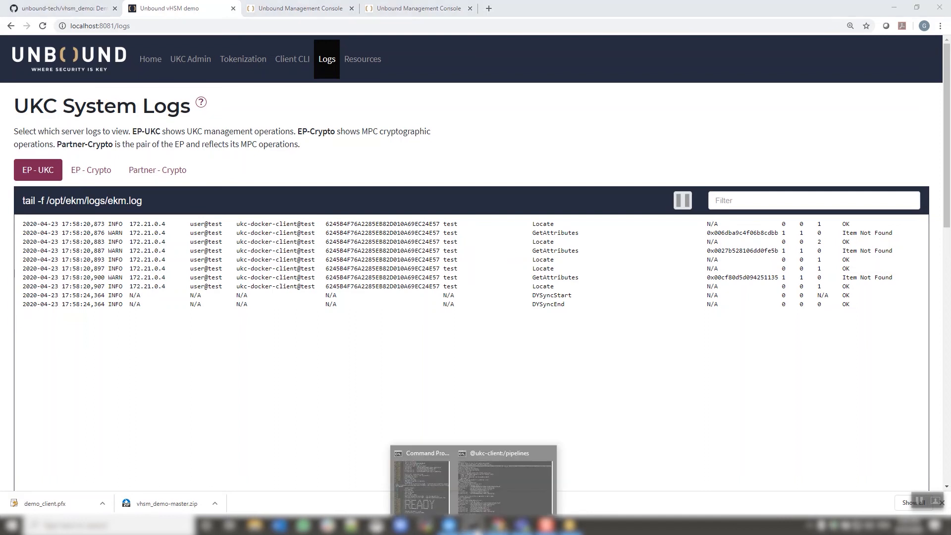
Generate an RSA key named demo2 with ucl generate -t RSA -n demo2 in the client terminal.
click(483, 502)
text(ucl generate -t demo2)
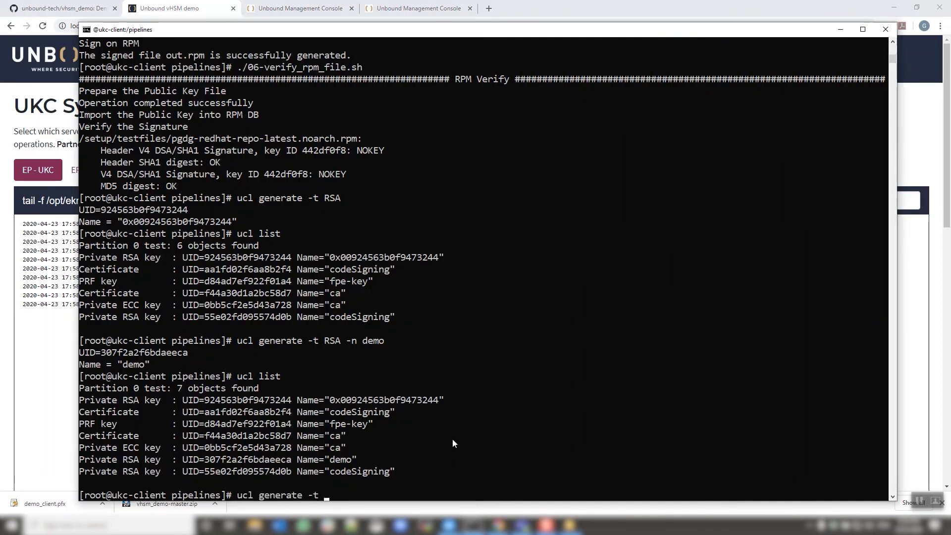
key(Left)
key(Left)
text(RSA -n)
key(Right)
key(Right)
key(Right)
key(Right)
key(Right)
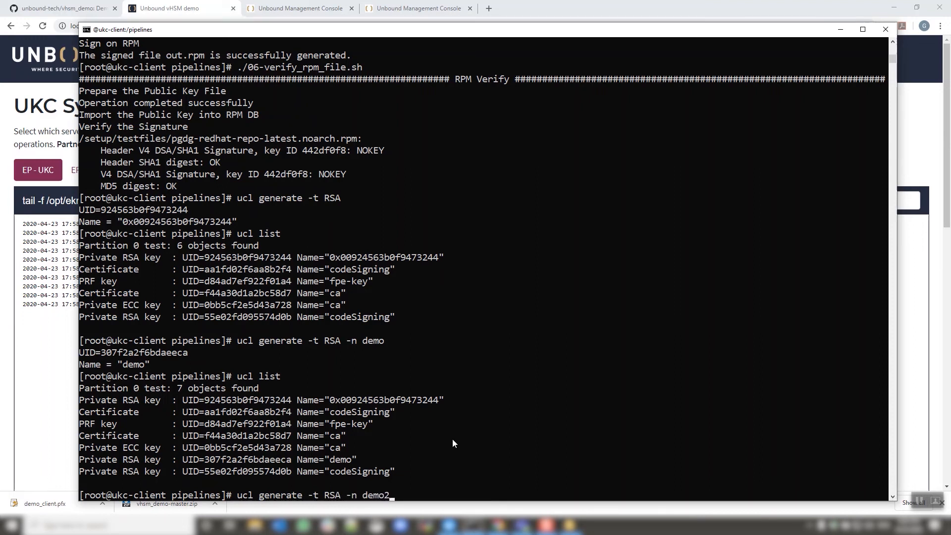
key(Return)
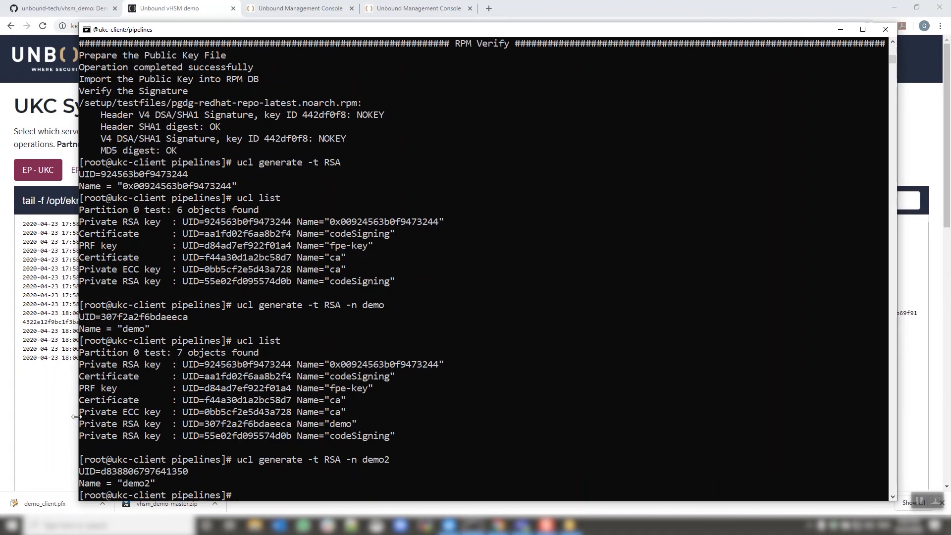
Inspect the EP-UKC log entries produced by the demo2 key generation, highlighting its command and rows.
click(59, 418)
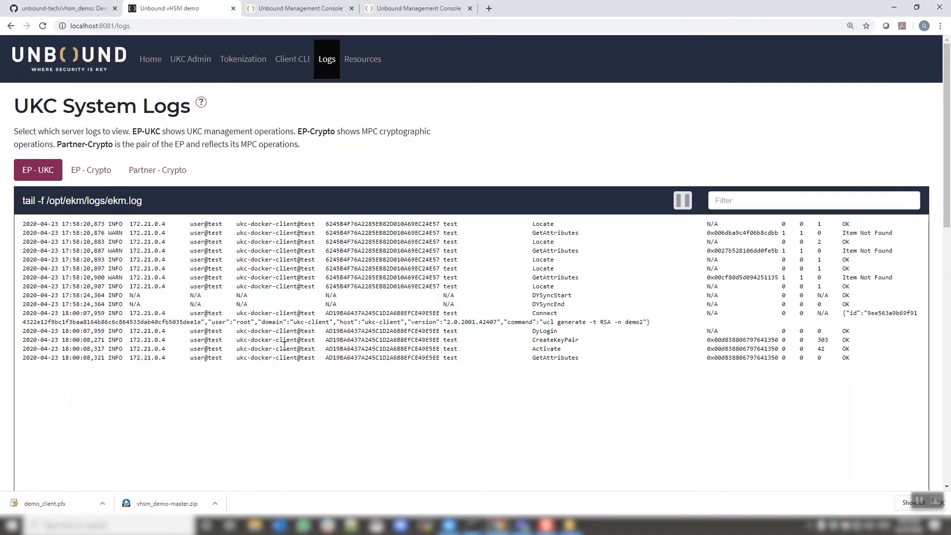
drag(543, 323, 643, 321)
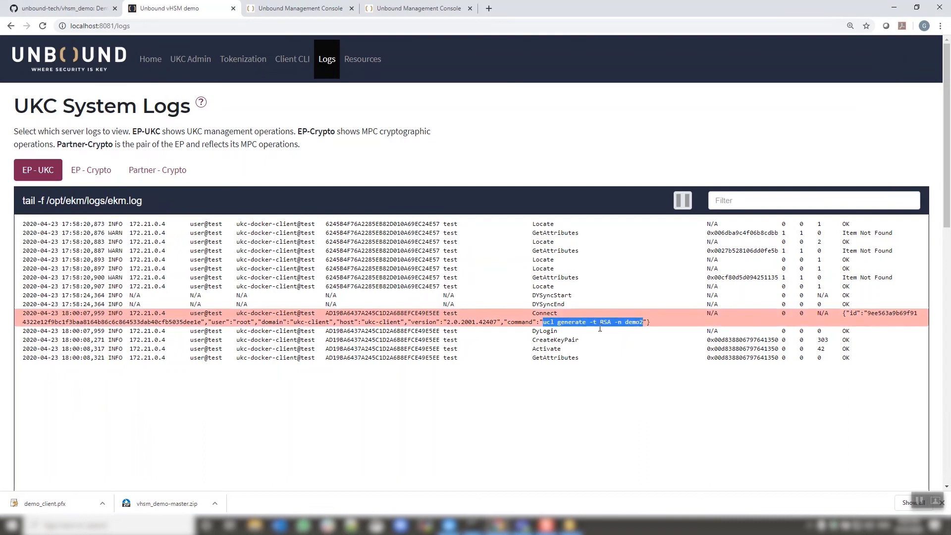
click(523, 350)
click(540, 331)
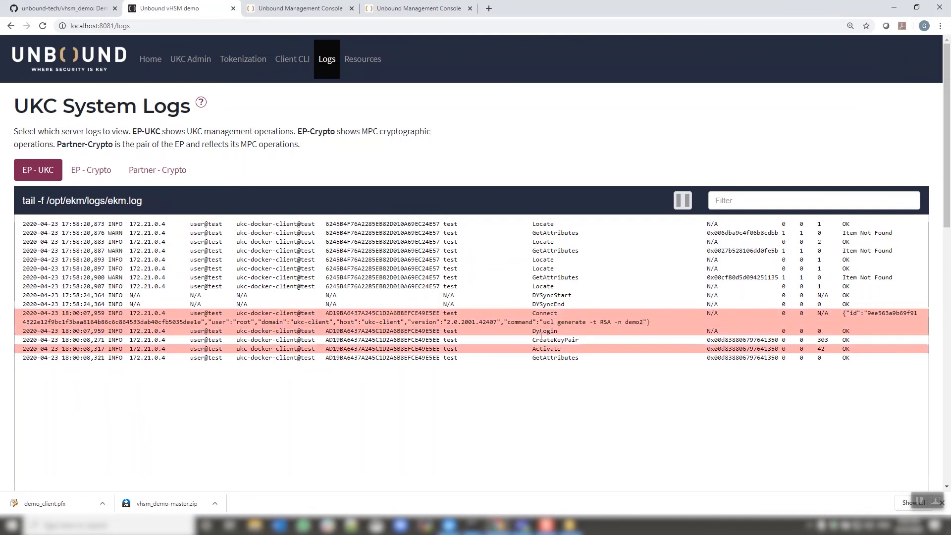
click(541, 339)
click(541, 349)
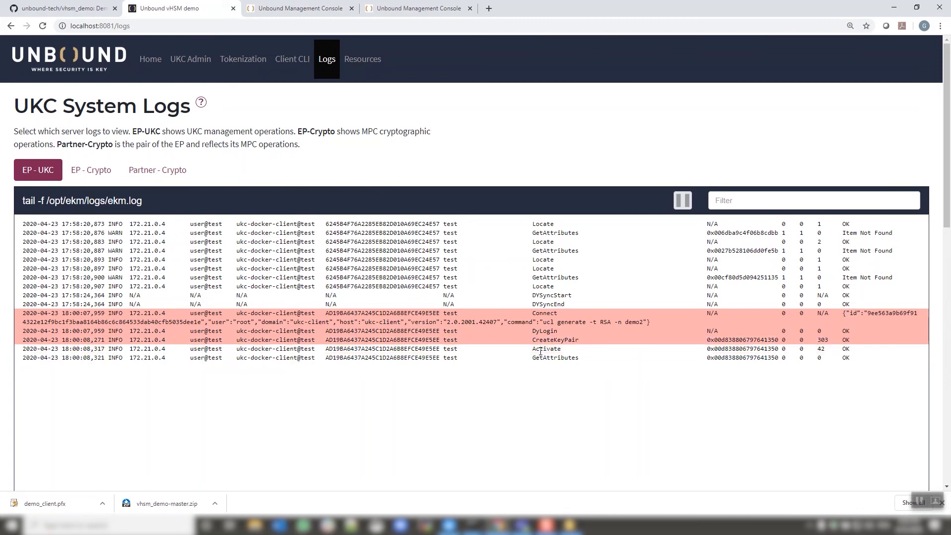
click(542, 358)
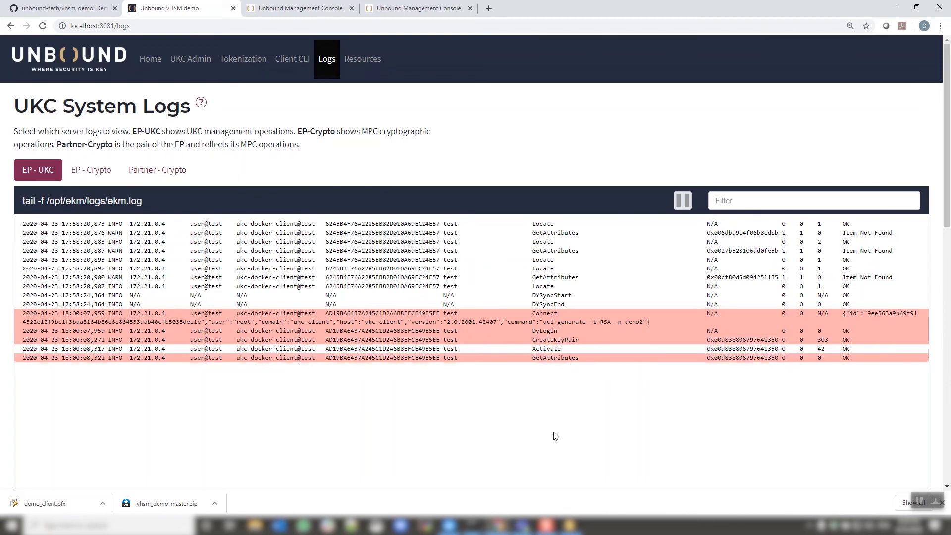
List the pipelines directory and run the 03-sign_jar_file.sh JAR signing script.
click(498, 509)
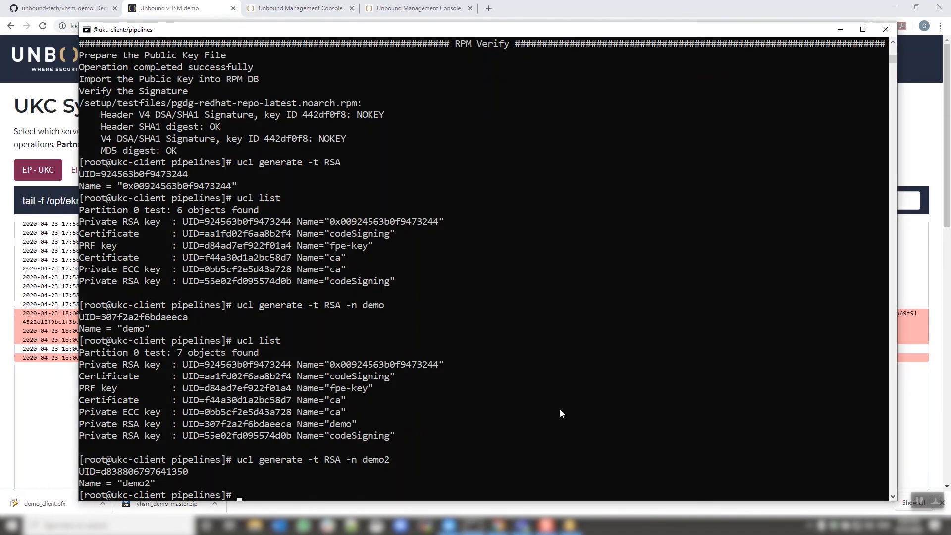
text(ll)
key(Return)
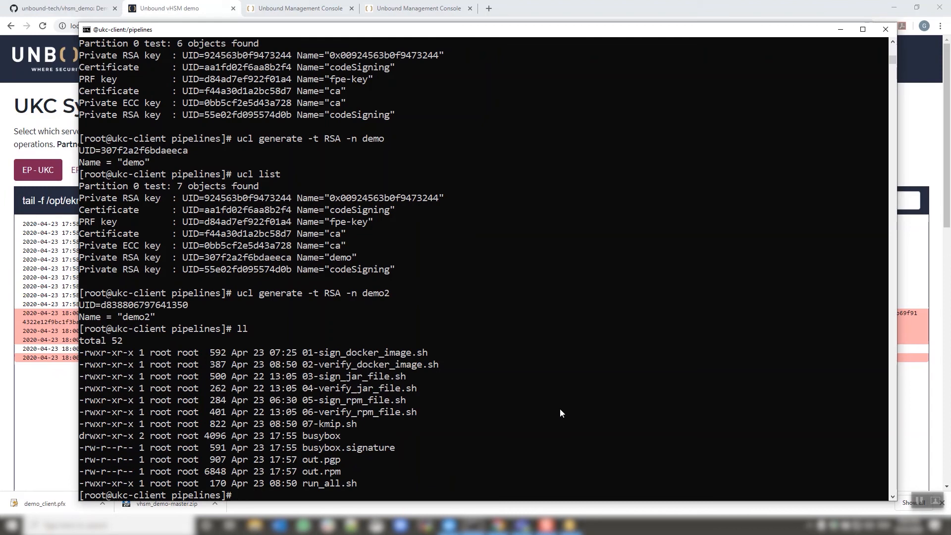
text(./03)
key(Tab)
key(Return)
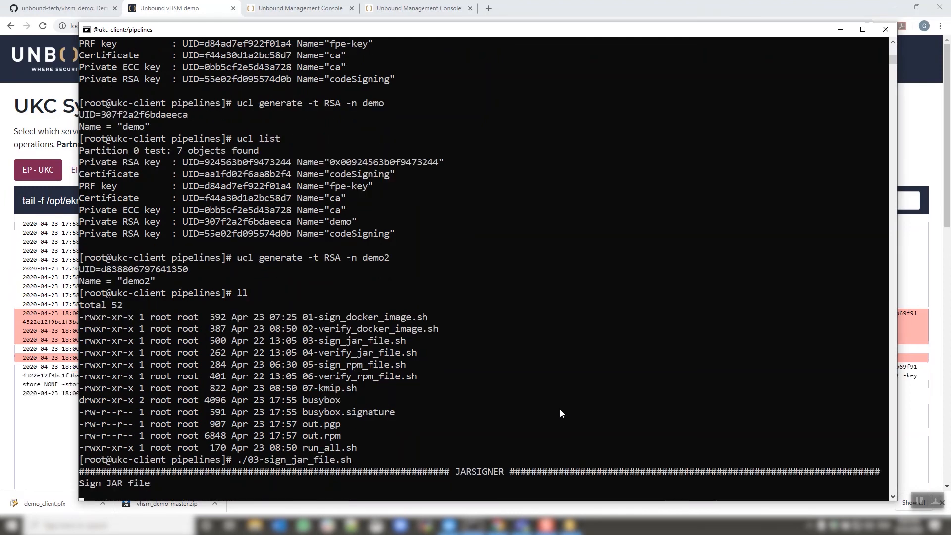
Examine the EP-UKC log entries for the JAR signing run, highlighting the keystore path and Sign row.
click(226, 14)
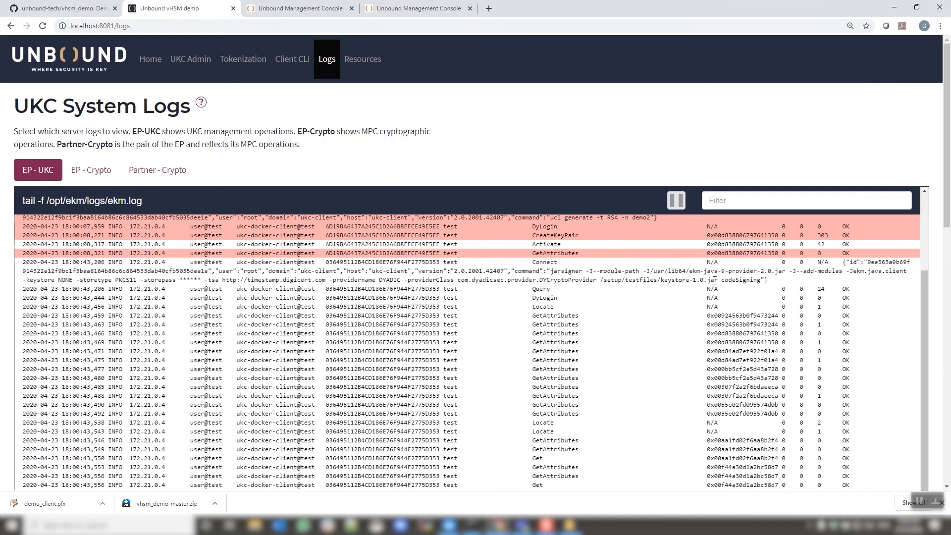
drag(715, 280, 601, 280)
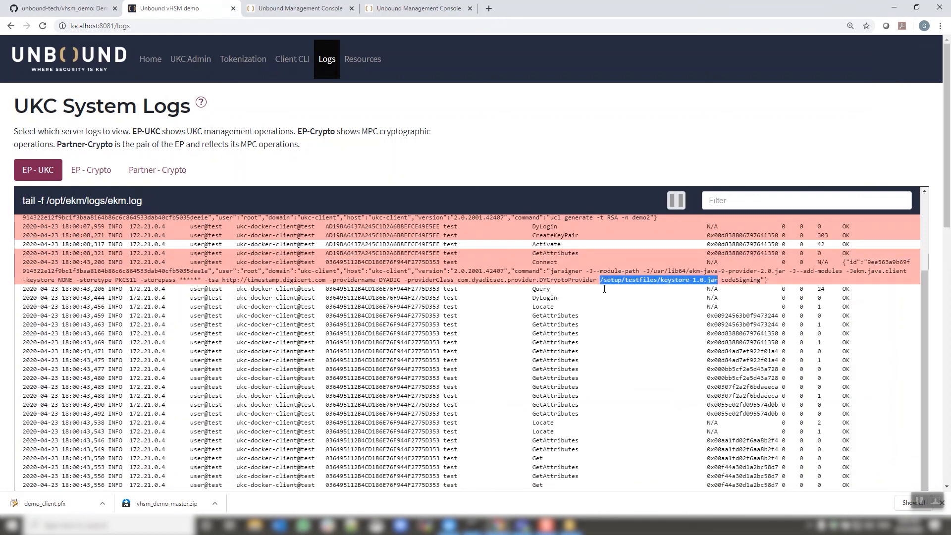
click(744, 283)
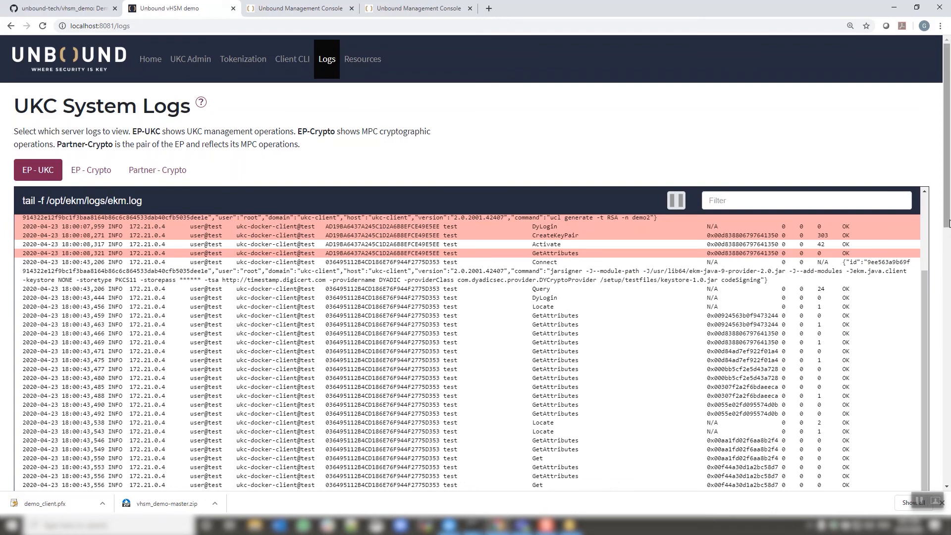
scroll(537, 228, down, 1)
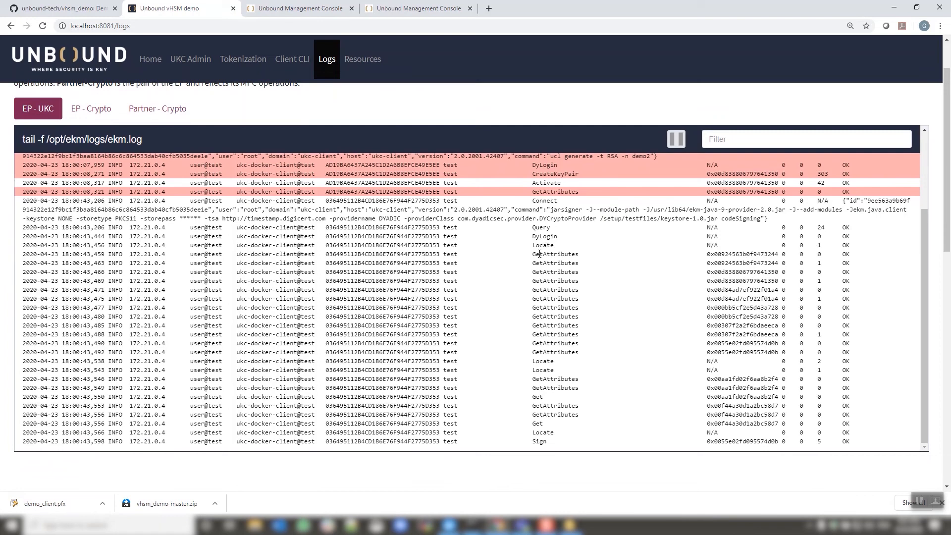
click(541, 440)
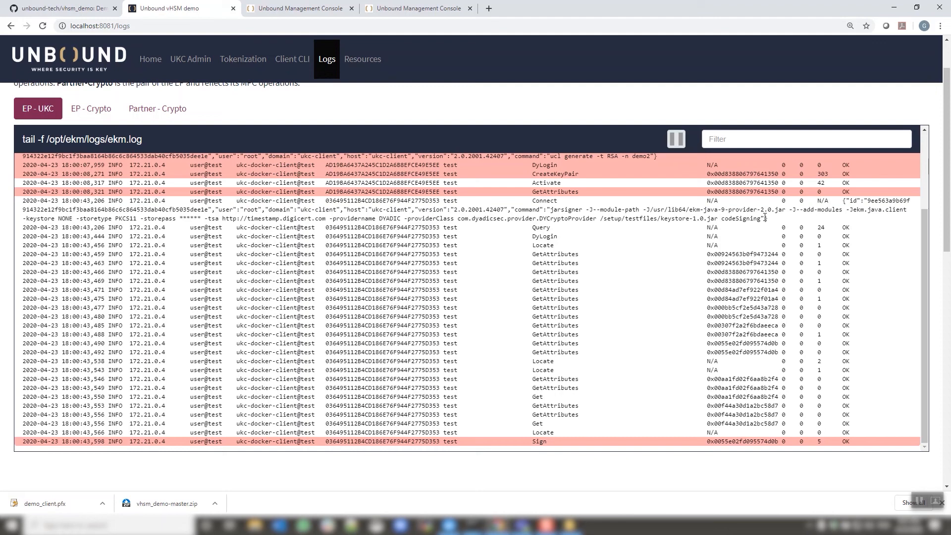
scroll(192, 138, up, 1)
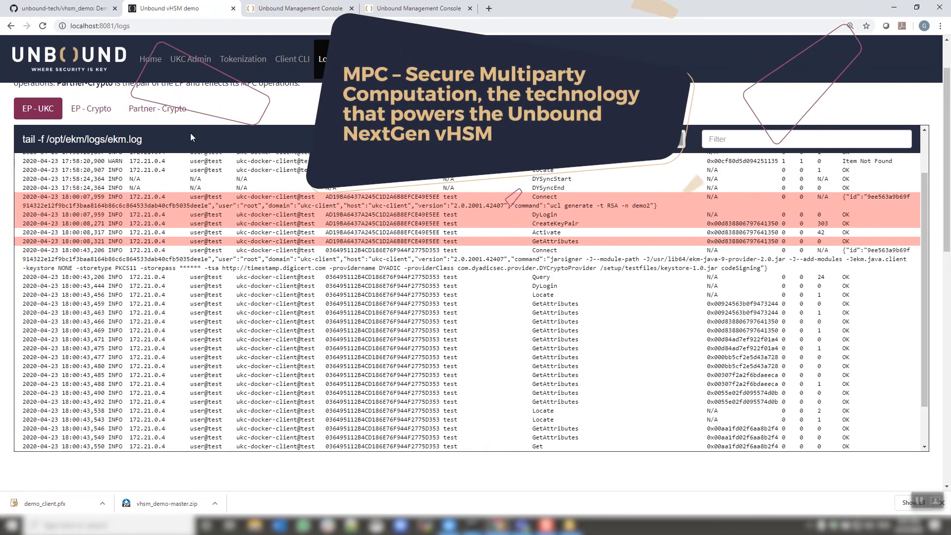
scroll(155, 143, up, 1)
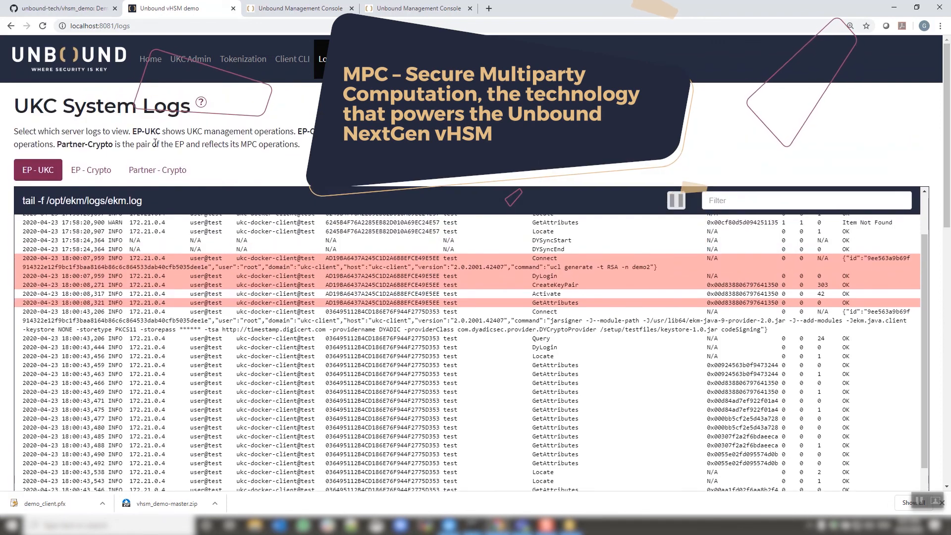
Compare the EP-Crypto and Partner-Crypto log views by switching between them.
click(98, 170)
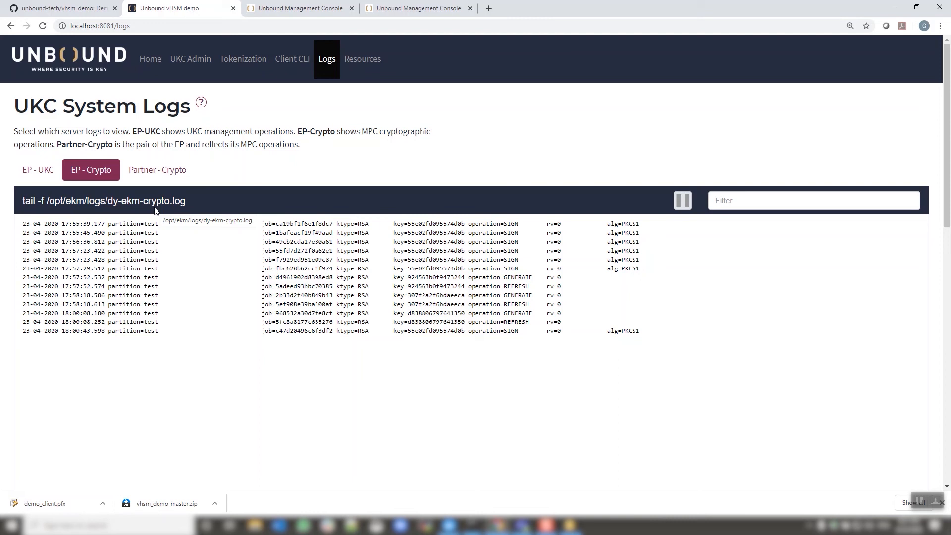
click(169, 172)
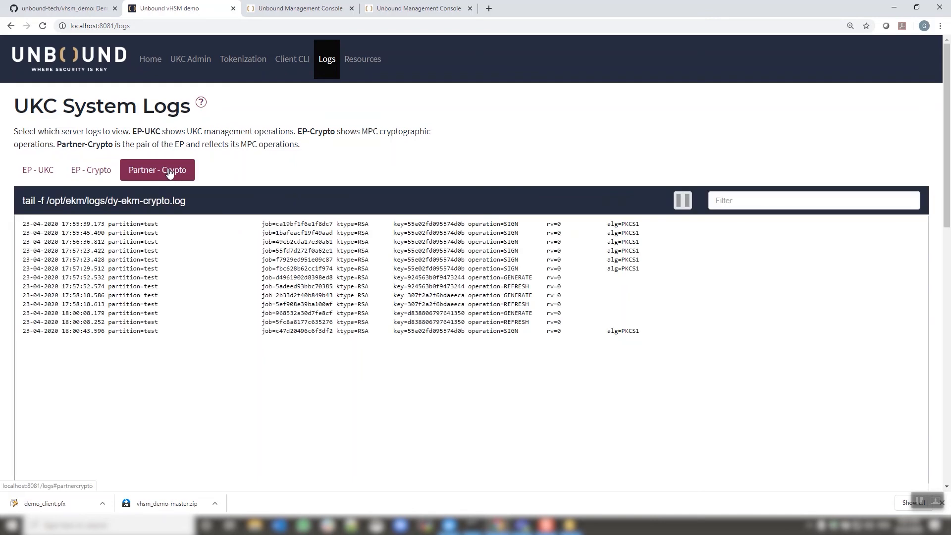
click(102, 173)
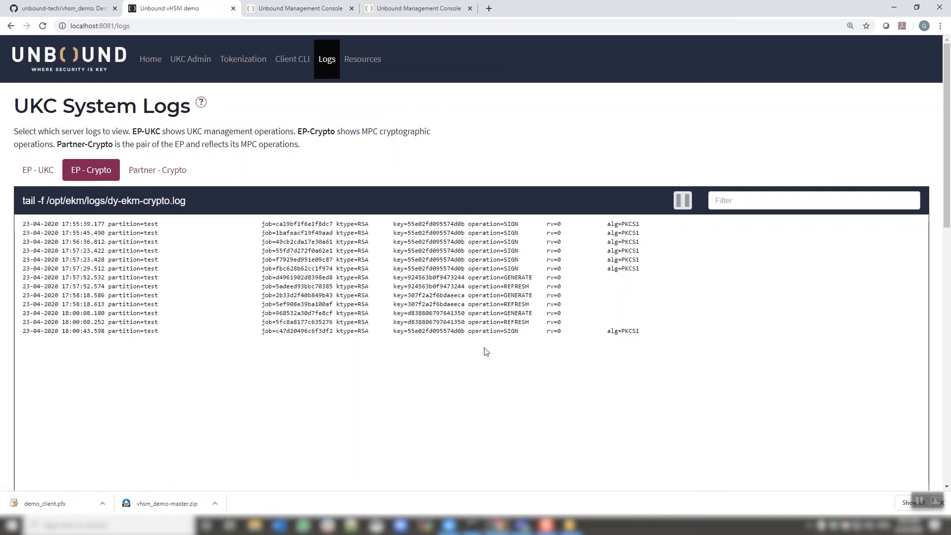
drag(499, 331, 502, 331)
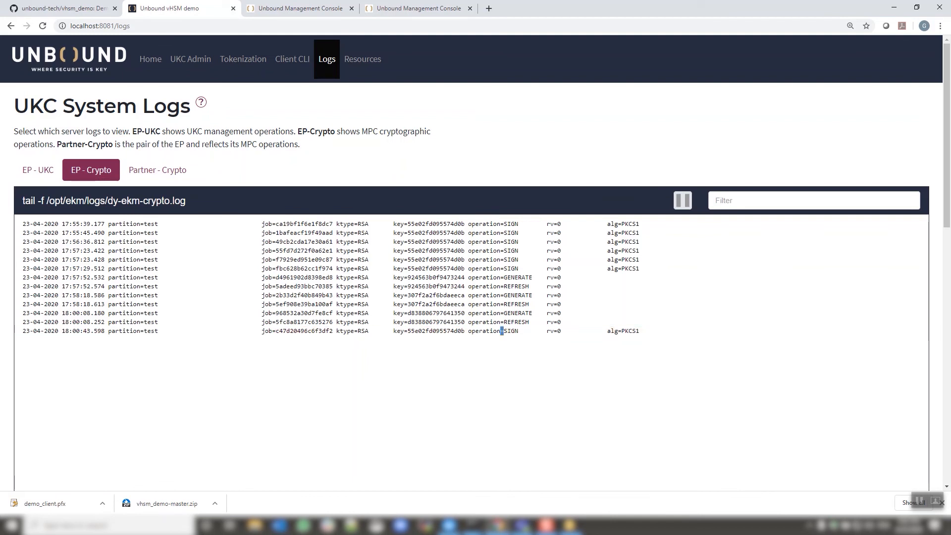
click(142, 173)
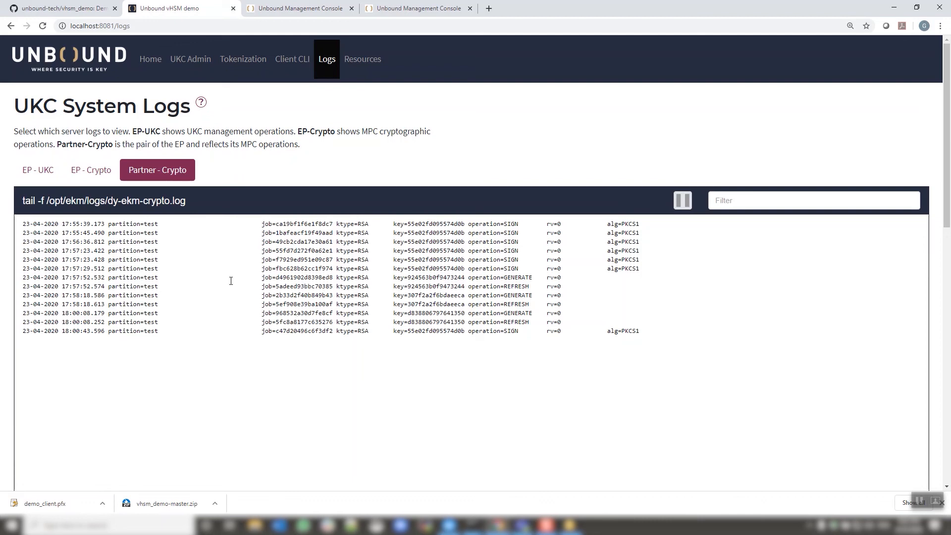
click(98, 174)
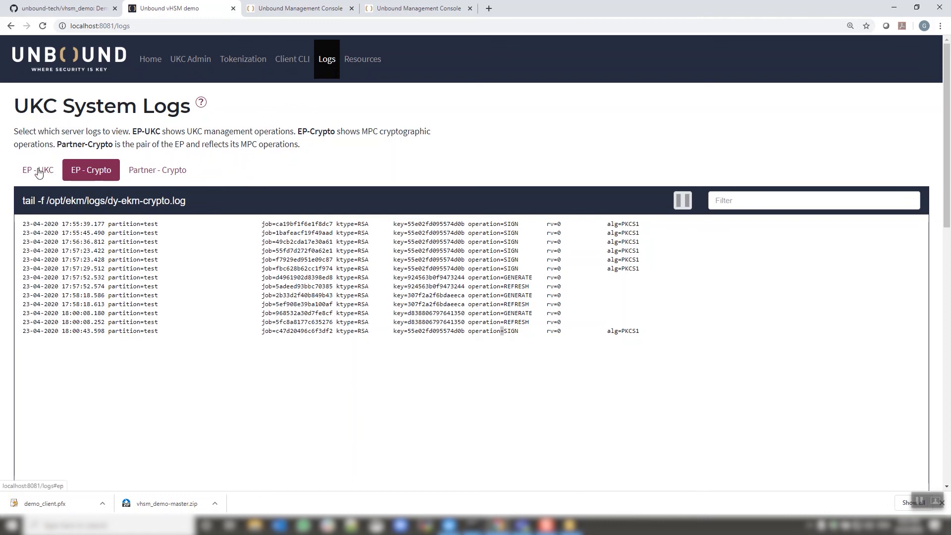
Log in to the Unbound Management Console as user so with the account password and partition test.
click(297, 8)
text(so)
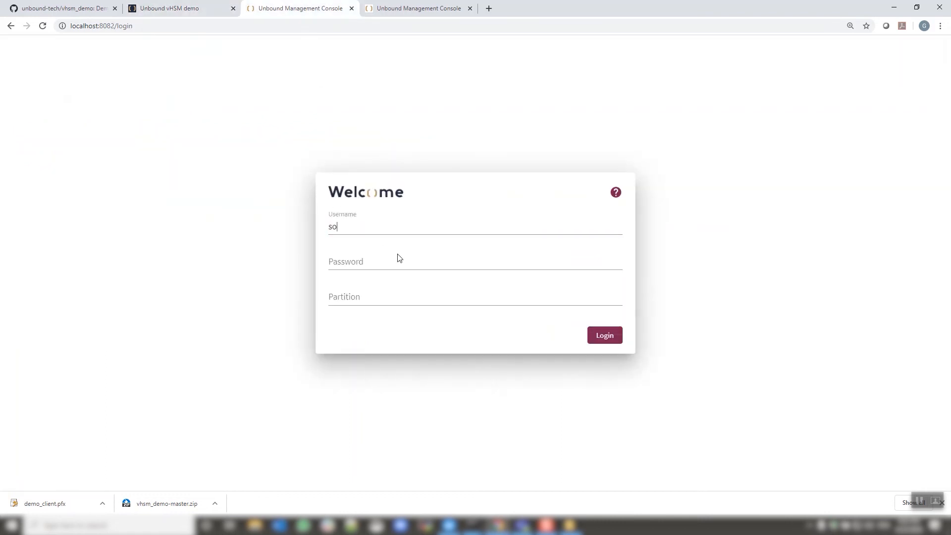
text(Unbound1!)
key(Tab)
text(test)
click(600, 336)
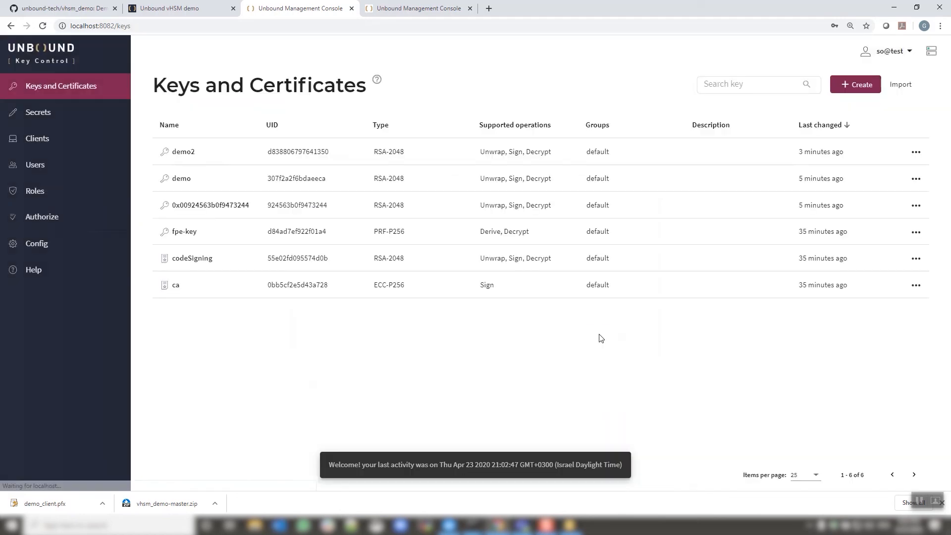
Download the Entry Point server's crypto logs for the last 24 hours from the Configuration servers view.
click(33, 250)
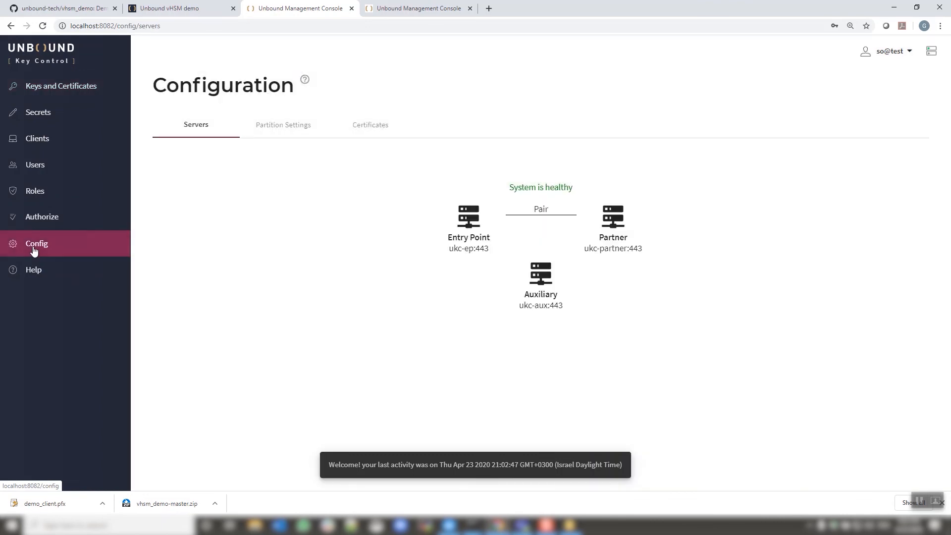
click(452, 216)
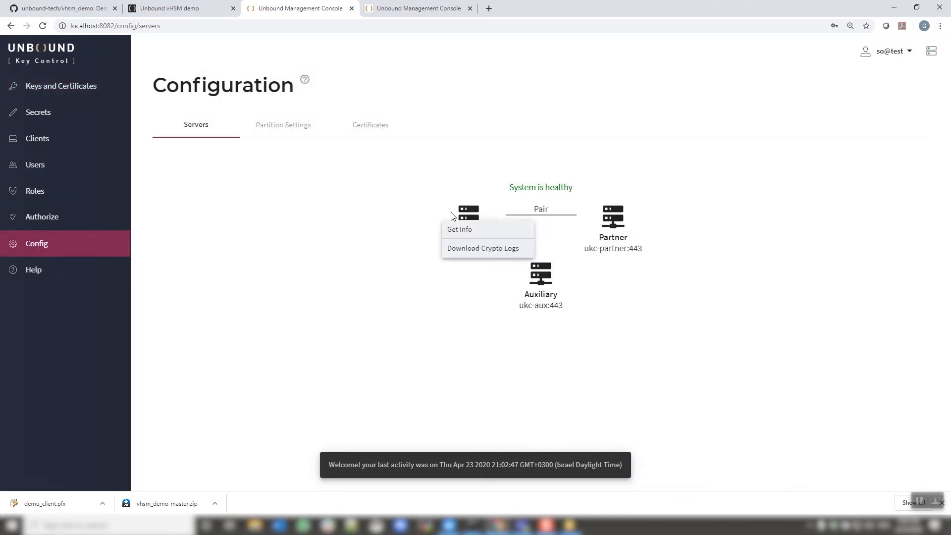
click(471, 249)
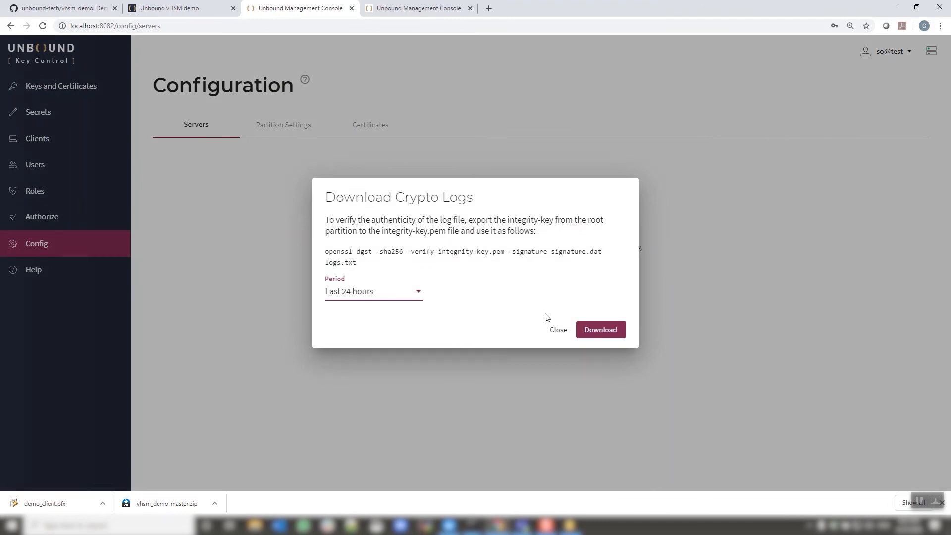
click(594, 333)
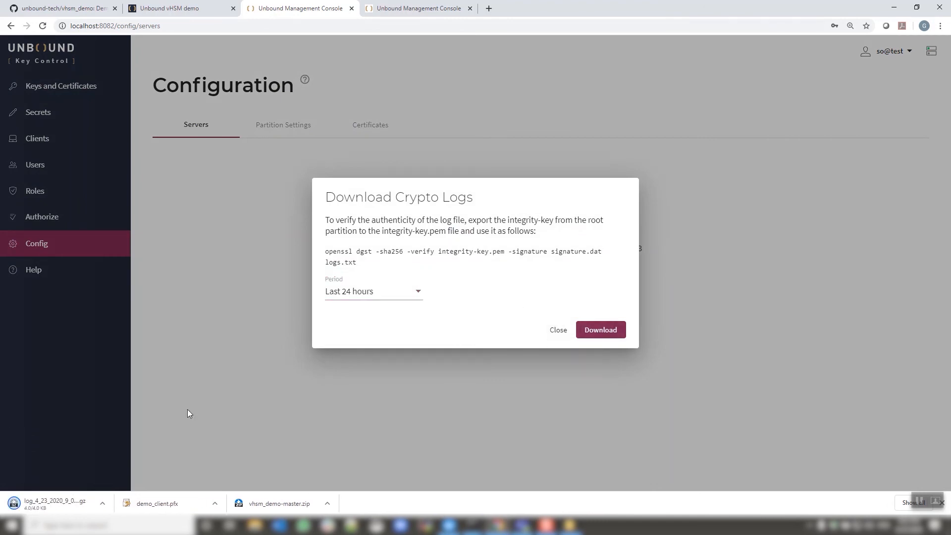
click(561, 332)
Open the downloaded log archive's logs.txt, read it through to the signed-logs footer, and close it.
click(103, 507)
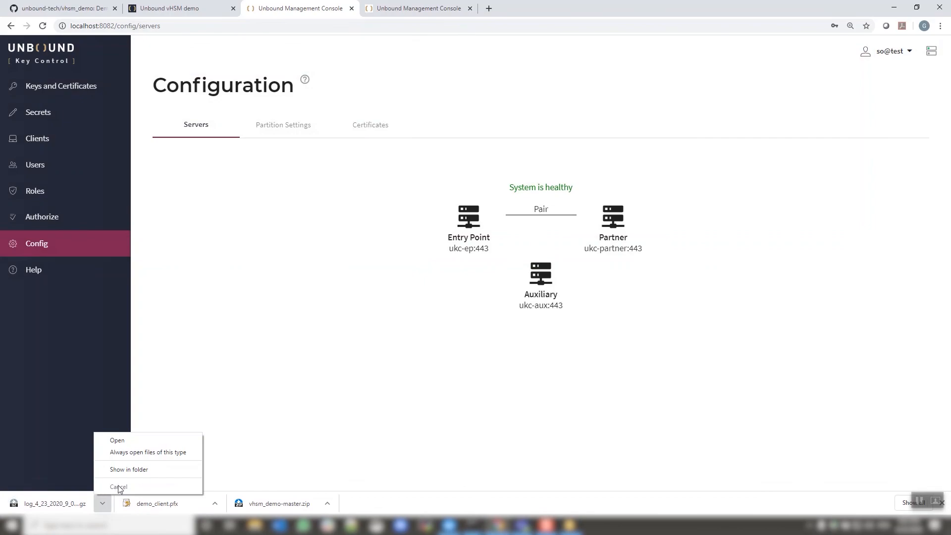
click(131, 441)
double_click(137, 88)
double_click(139, 82)
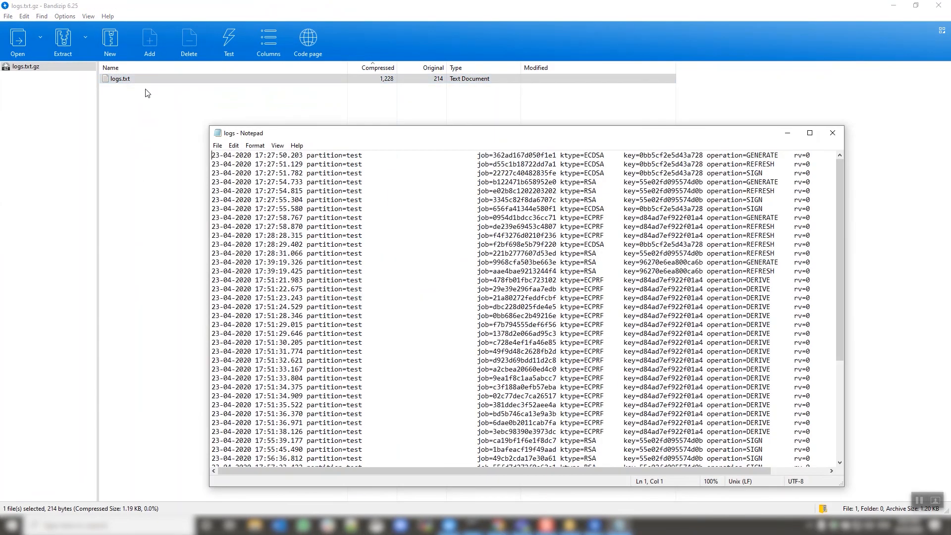
scroll(674, 284, down, 6)
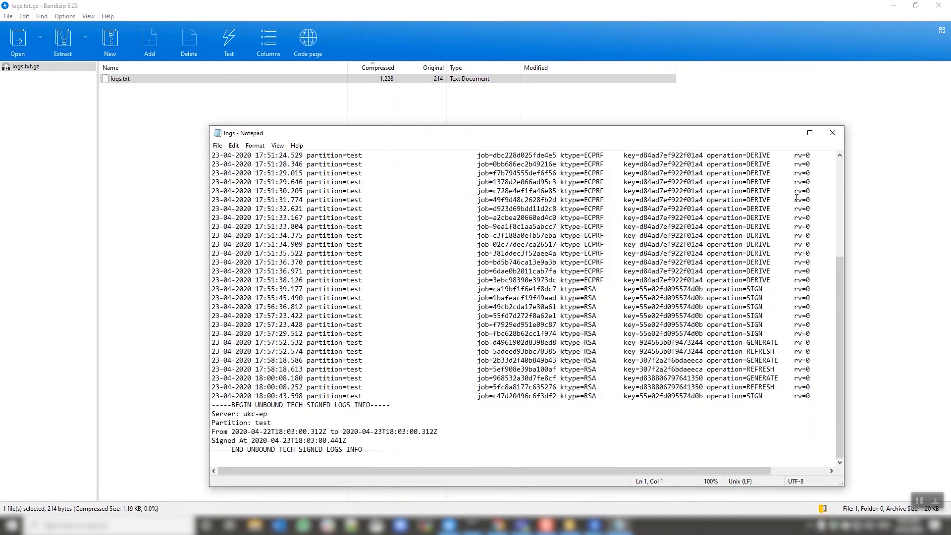
click(833, 132)
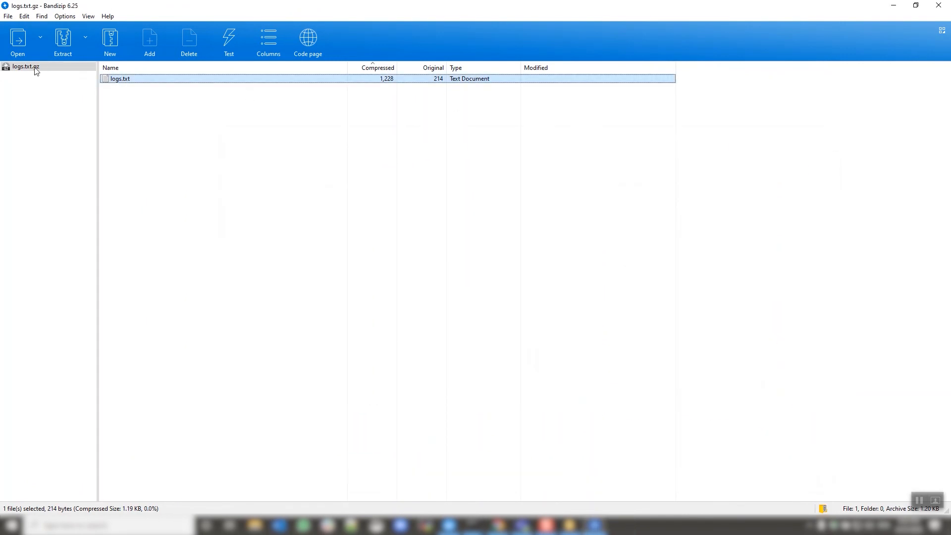
click(595, 525)
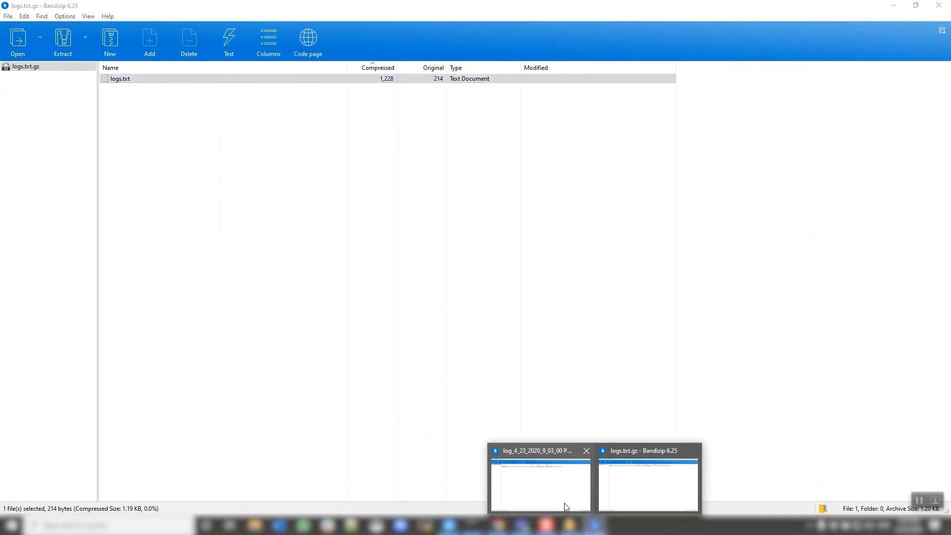
Switch to the outer downloaded log archive and inspect its contents, then return to the browser.
click(564, 503)
click(120, 79)
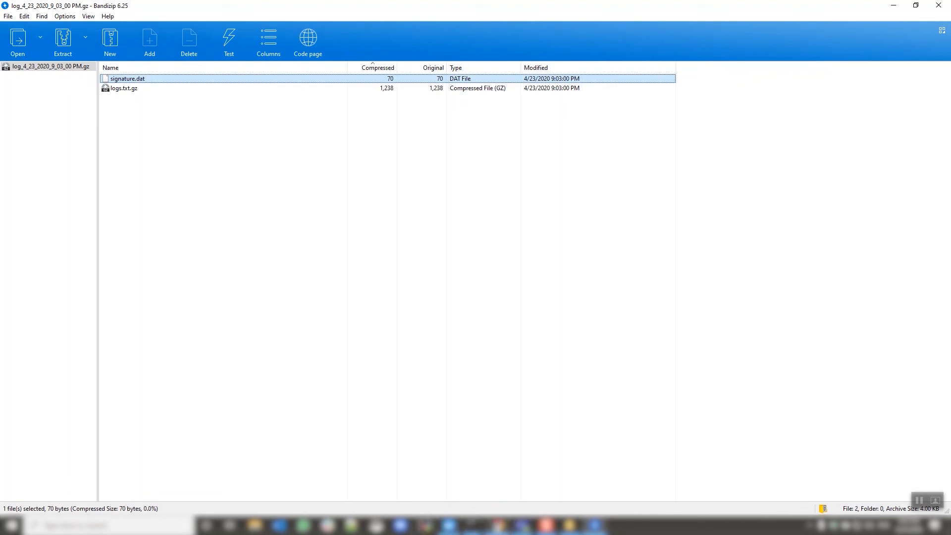
click(499, 526)
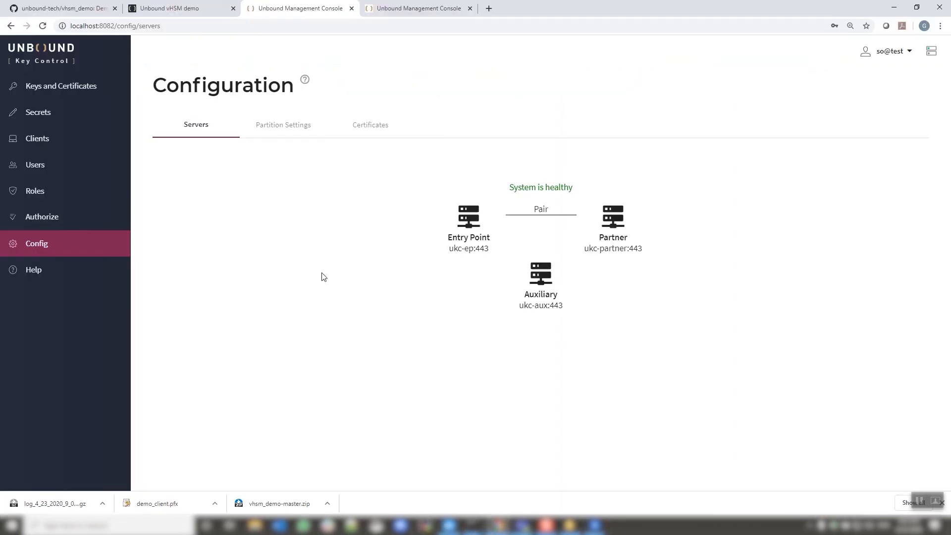
Log out of the Unbound Management Console.
click(908, 55)
click(899, 85)
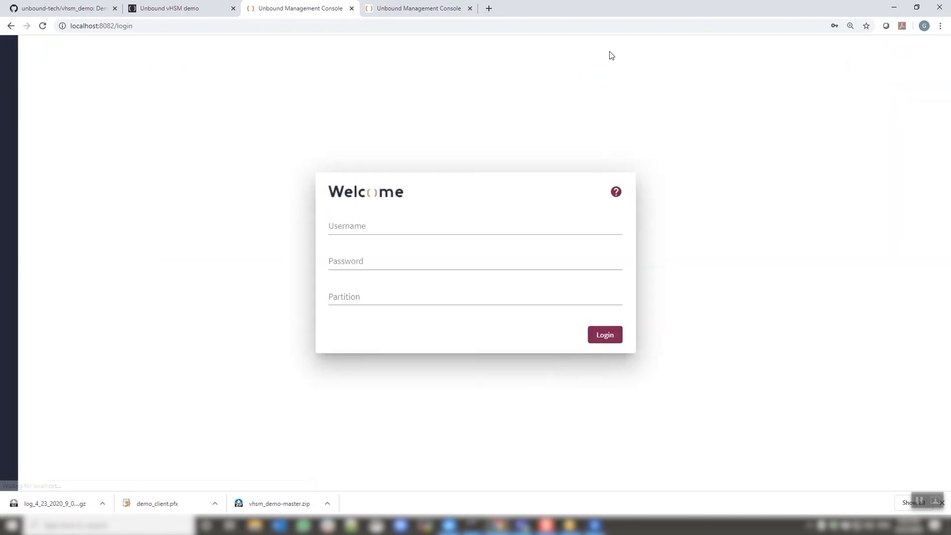
Open the Unbound vHSM demo home page and follow its Resources link to the helpful UKC links.
click(187, 8)
click(150, 59)
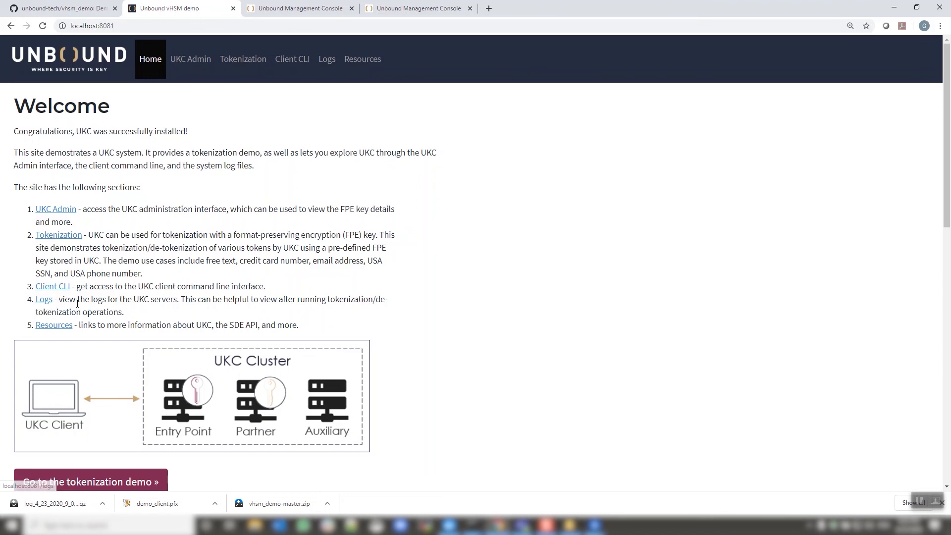
scroll(217, 303, down, 1)
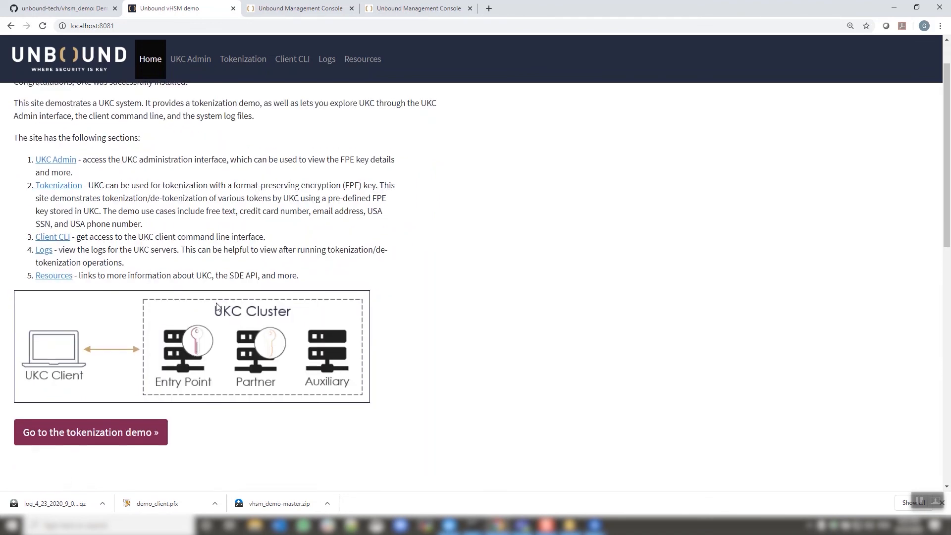
scroll(217, 305, up, 1)
click(54, 325)
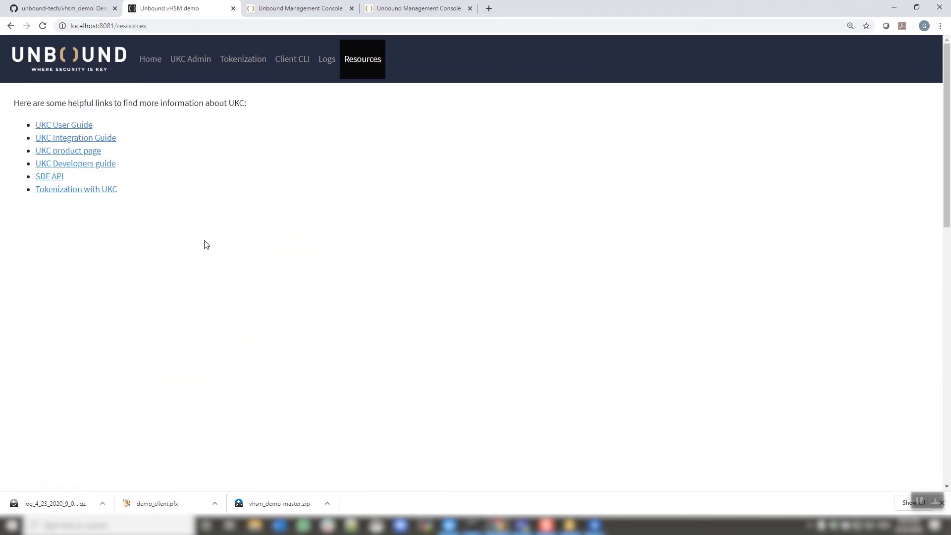